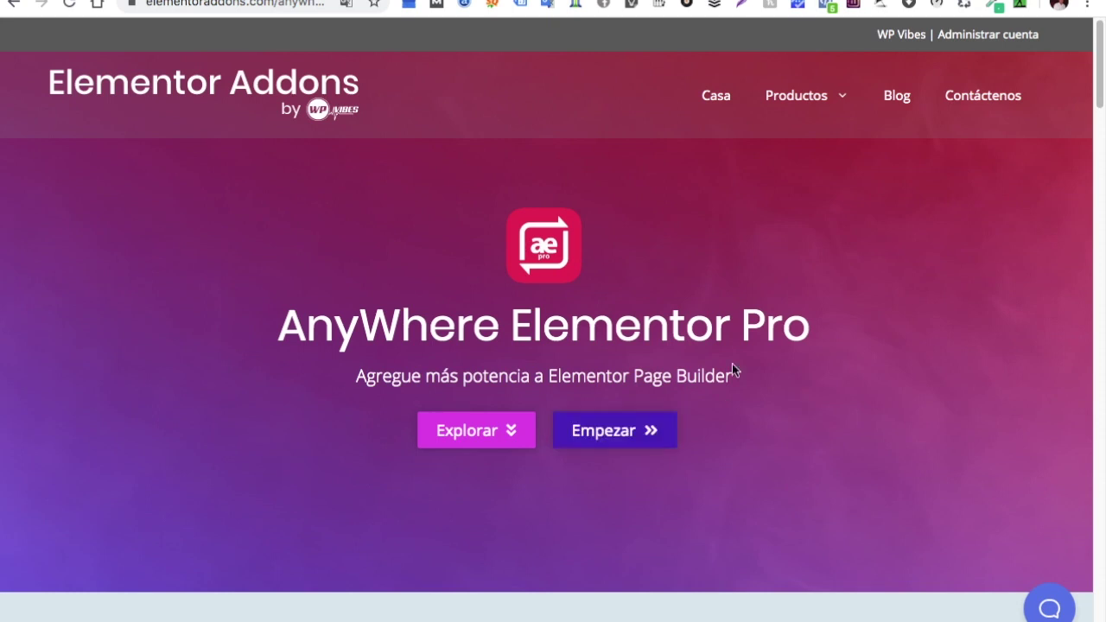
scroll(732, 370, down, 2)
scroll(732, 370, down, 15)
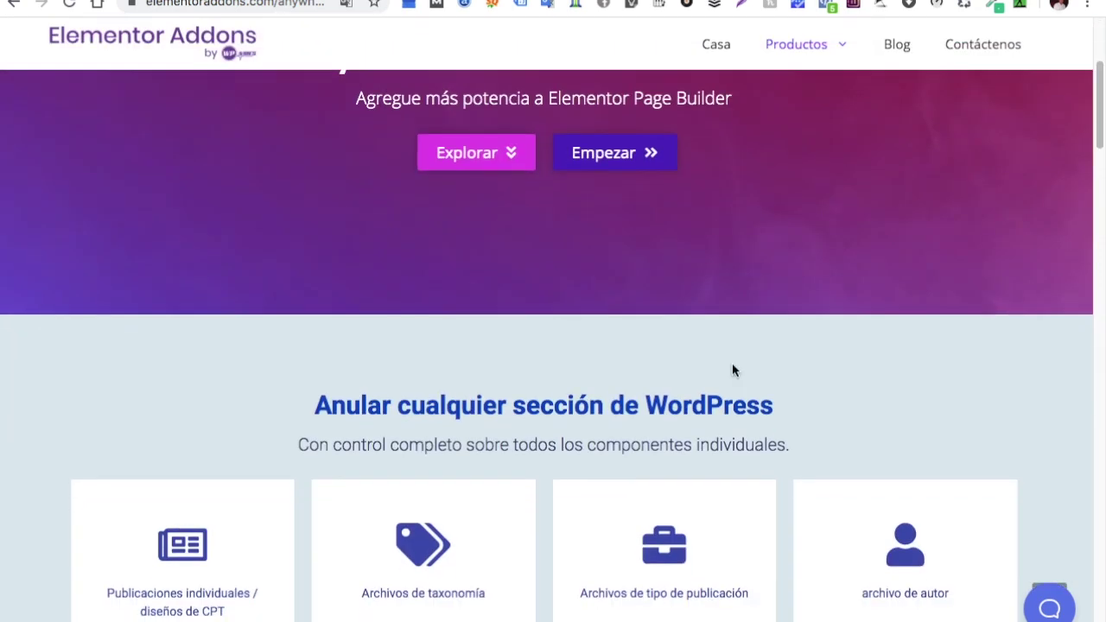
scroll(732, 370, down, 20)
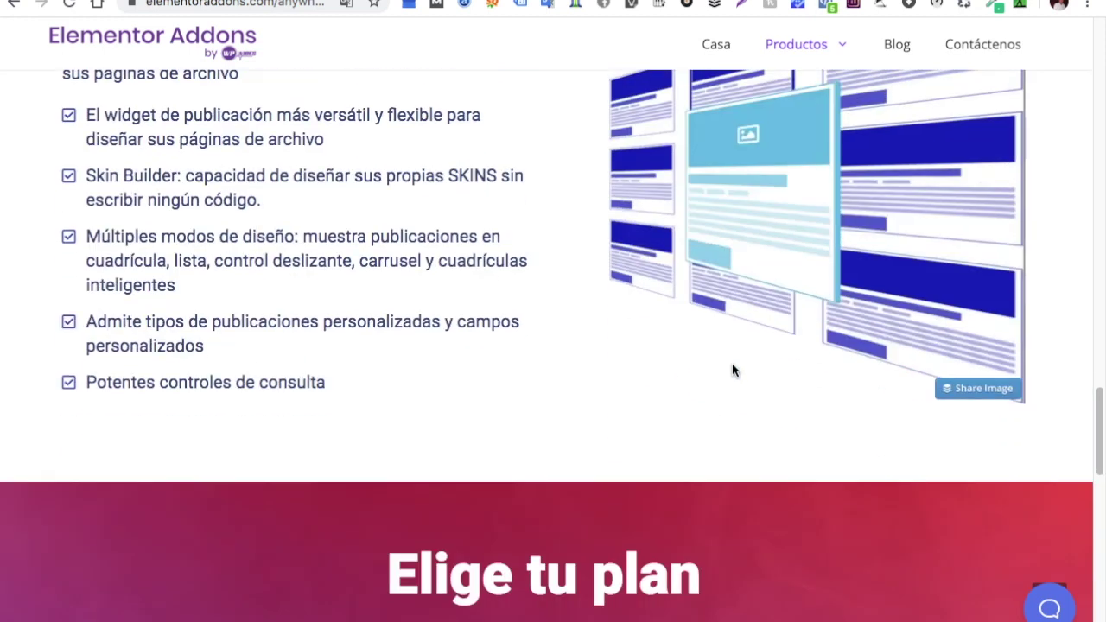
scroll(732, 370, up, 6)
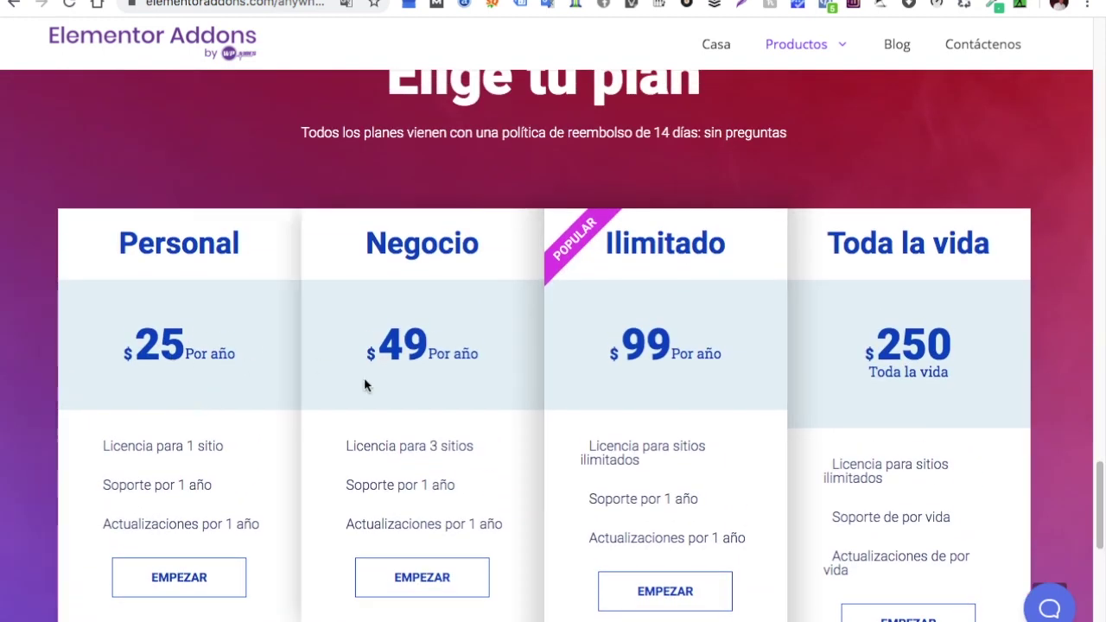
key(ctrl+Tab)
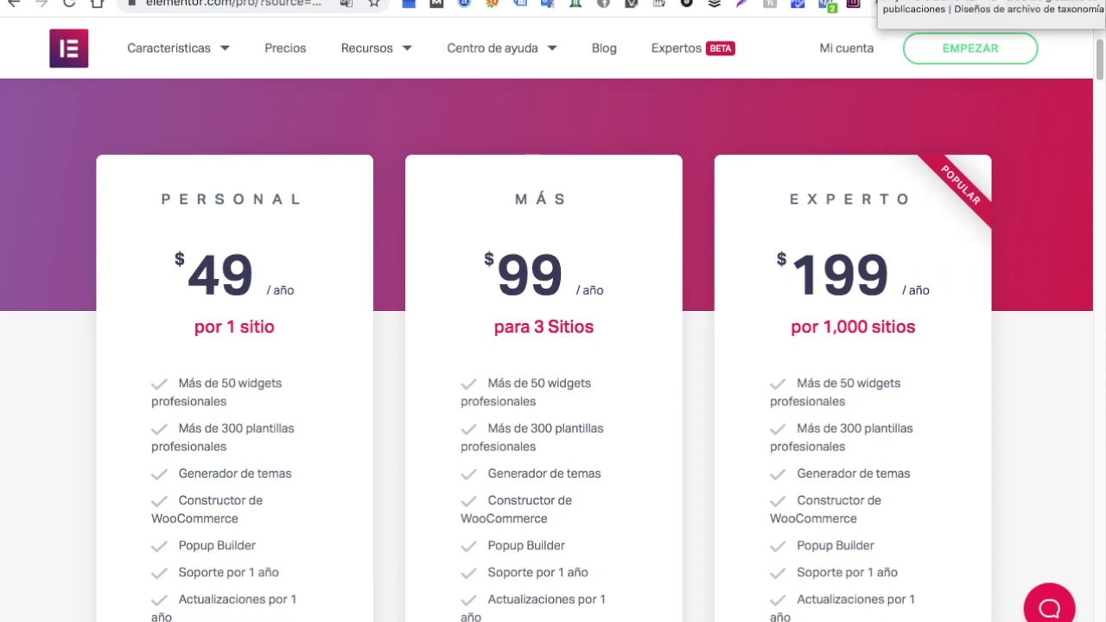
key(ctrl+Tab)
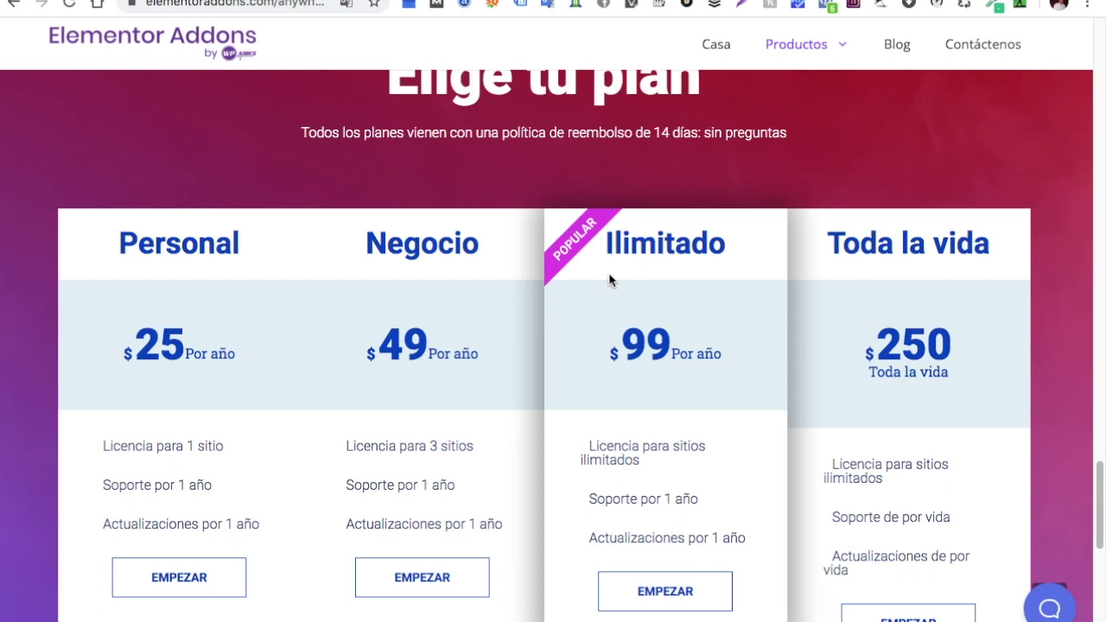
scroll(632, 267, up, 3)
scroll(632, 268, up, 1)
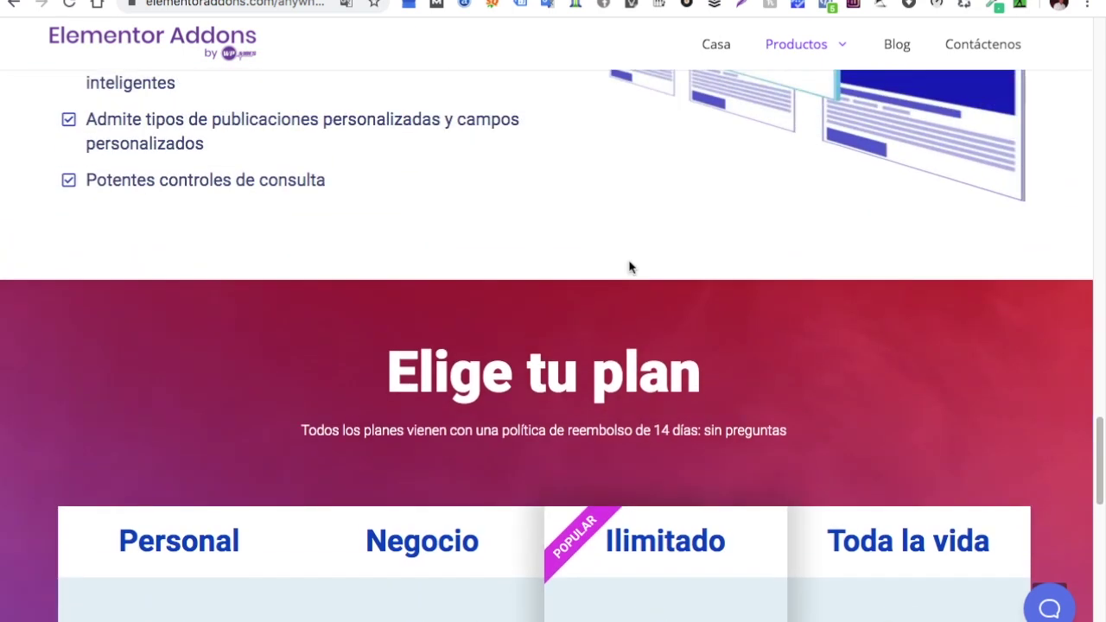
scroll(526, 294, up, 1)
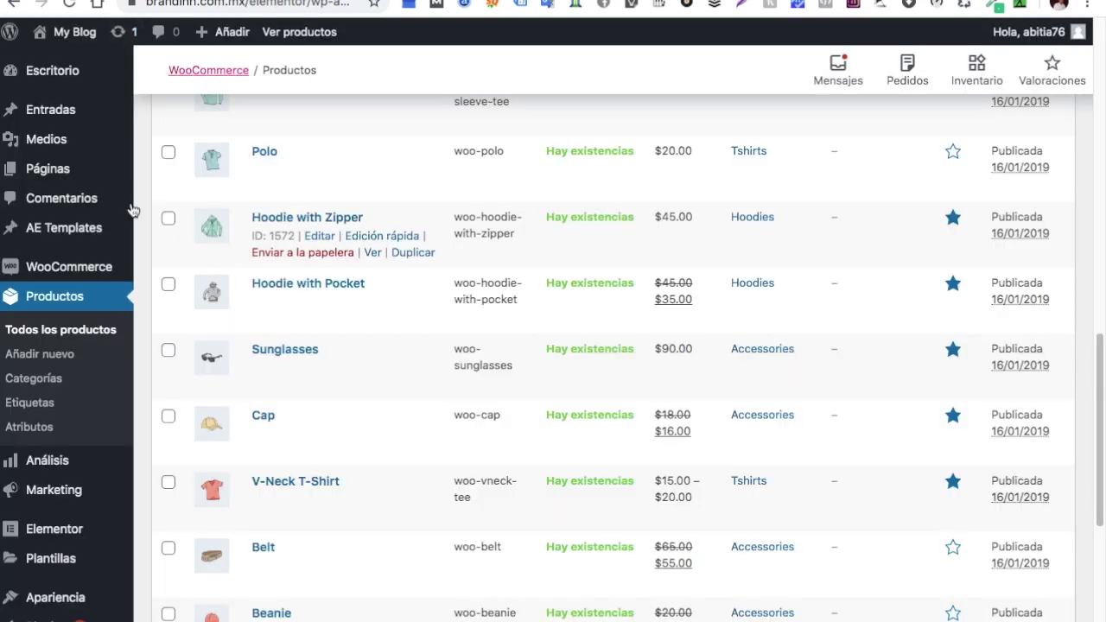
Open Plugins > Plugins instalados and look over the seven installed plugins
scroll(64, 458, down, 2)
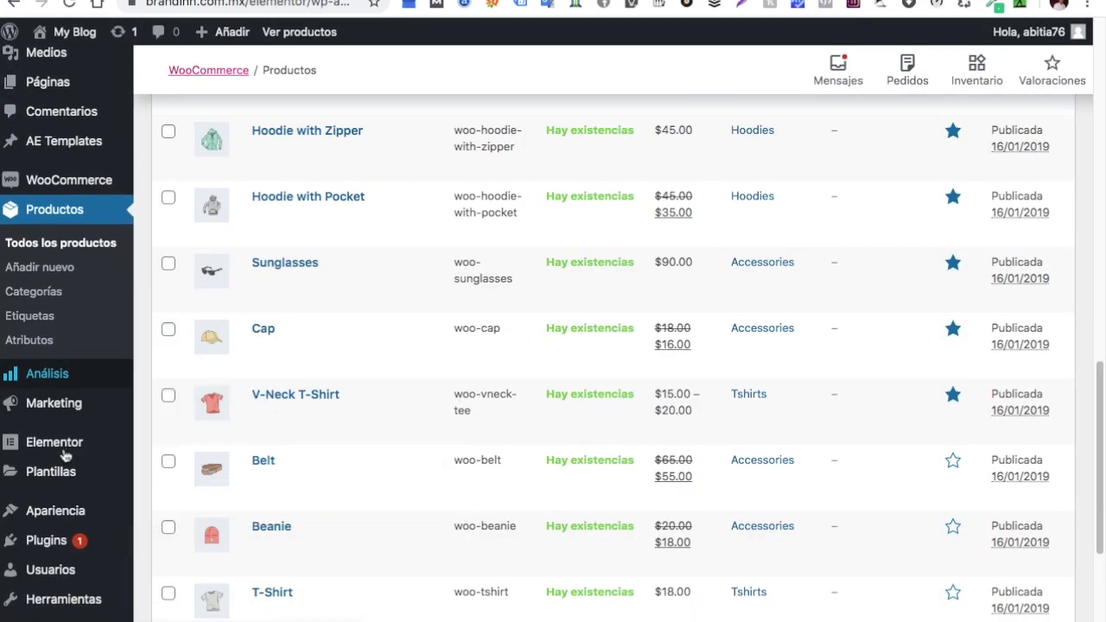
mouse_move(56, 551)
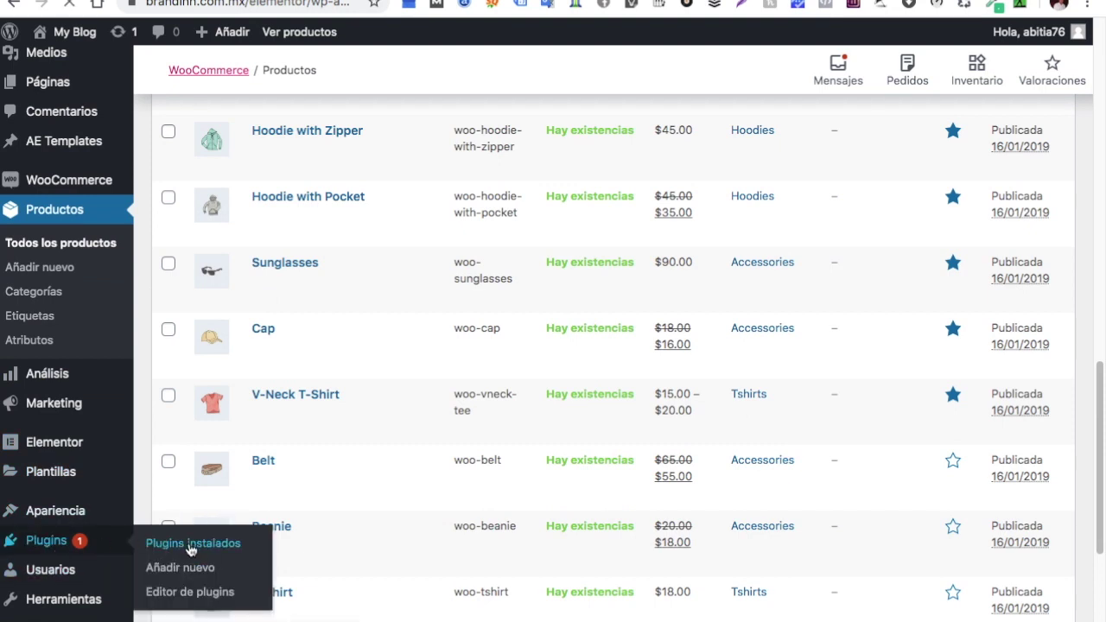
click(191, 550)
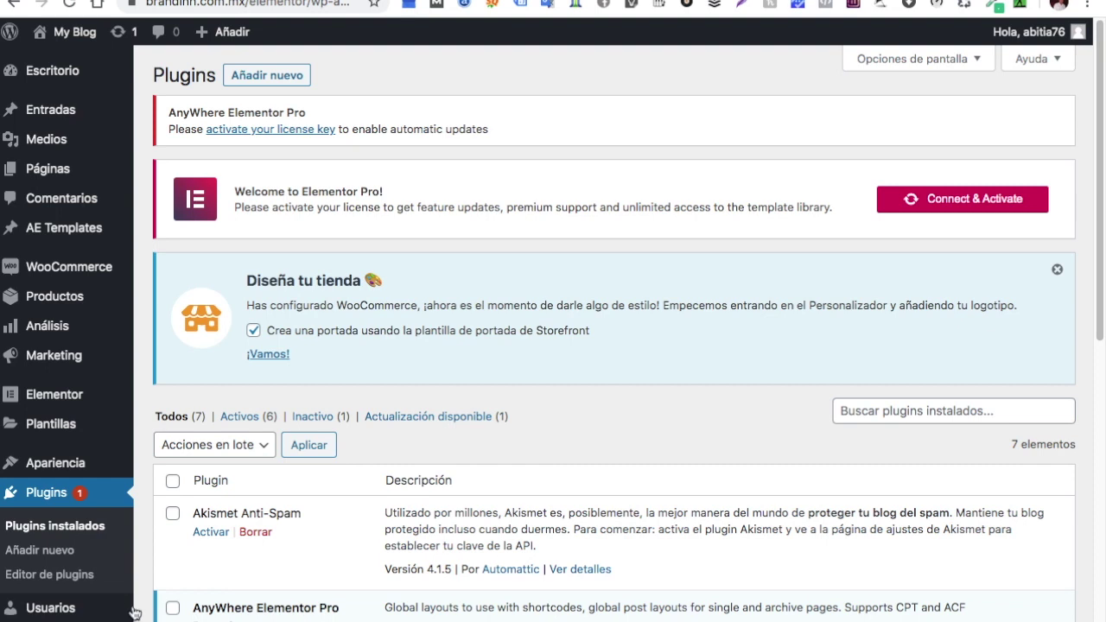
scroll(191, 550, down, 5)
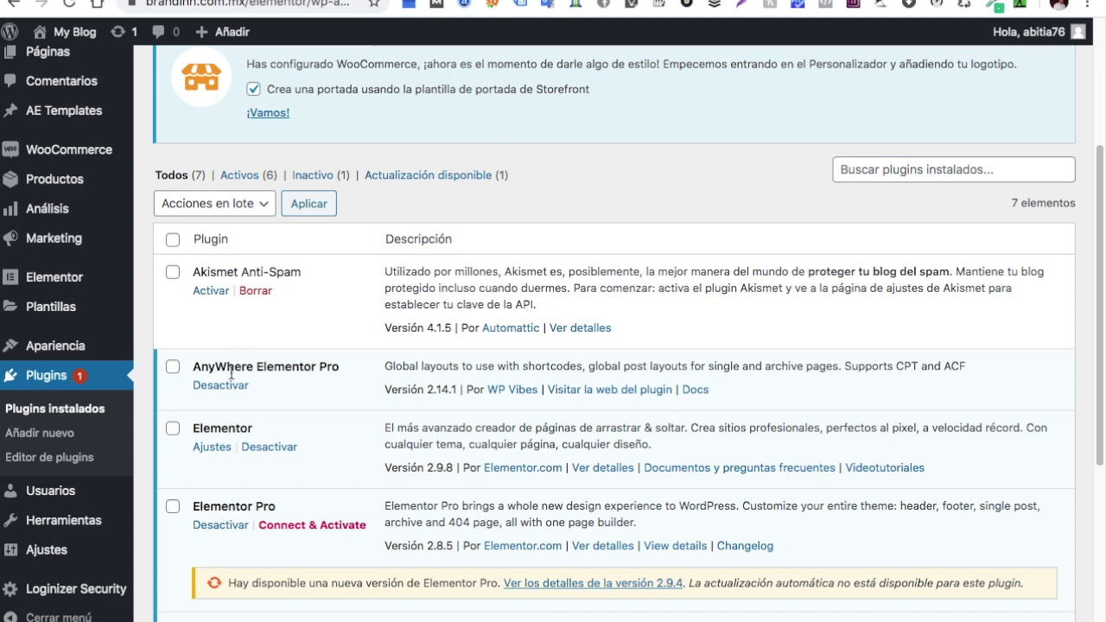
scroll(224, 381, down, 1)
scroll(235, 418, down, 3)
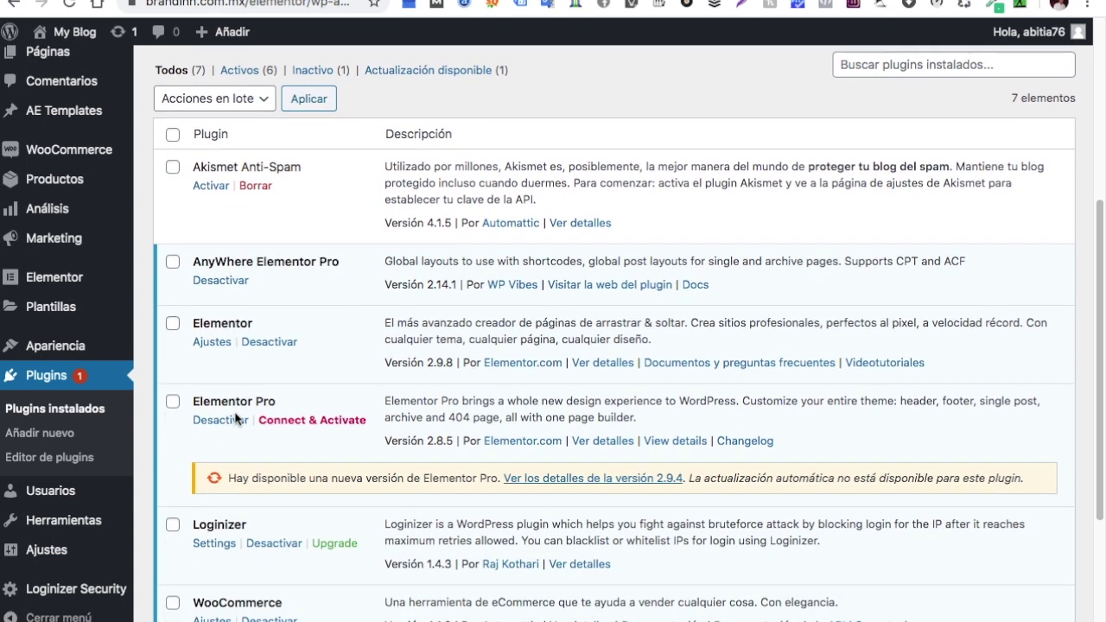
scroll(288, 404, down, 8)
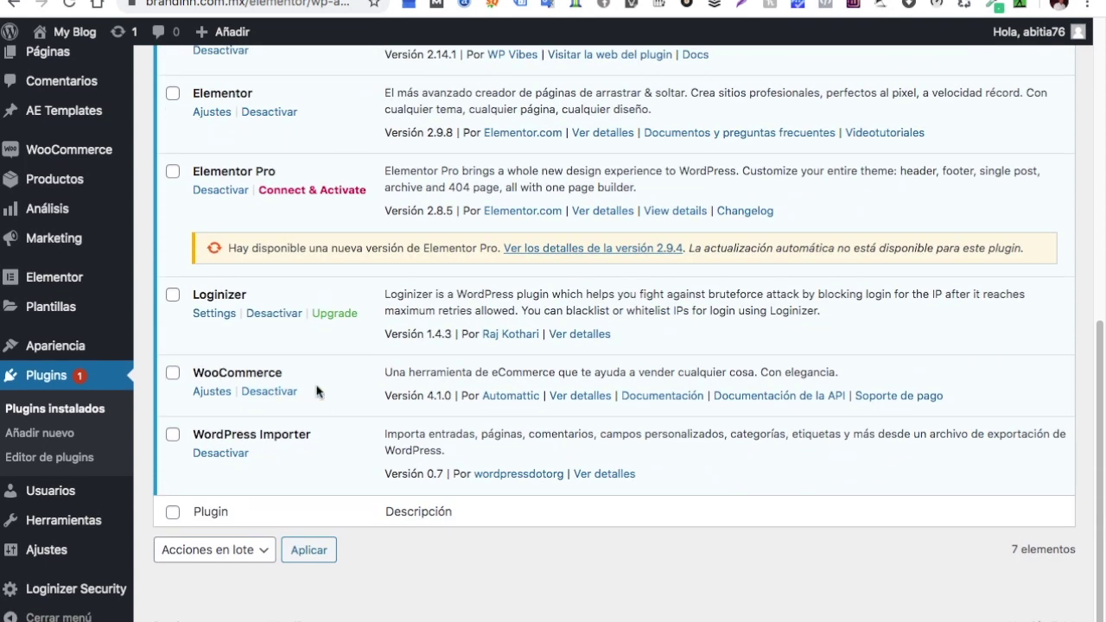
scroll(317, 391, up, 3)
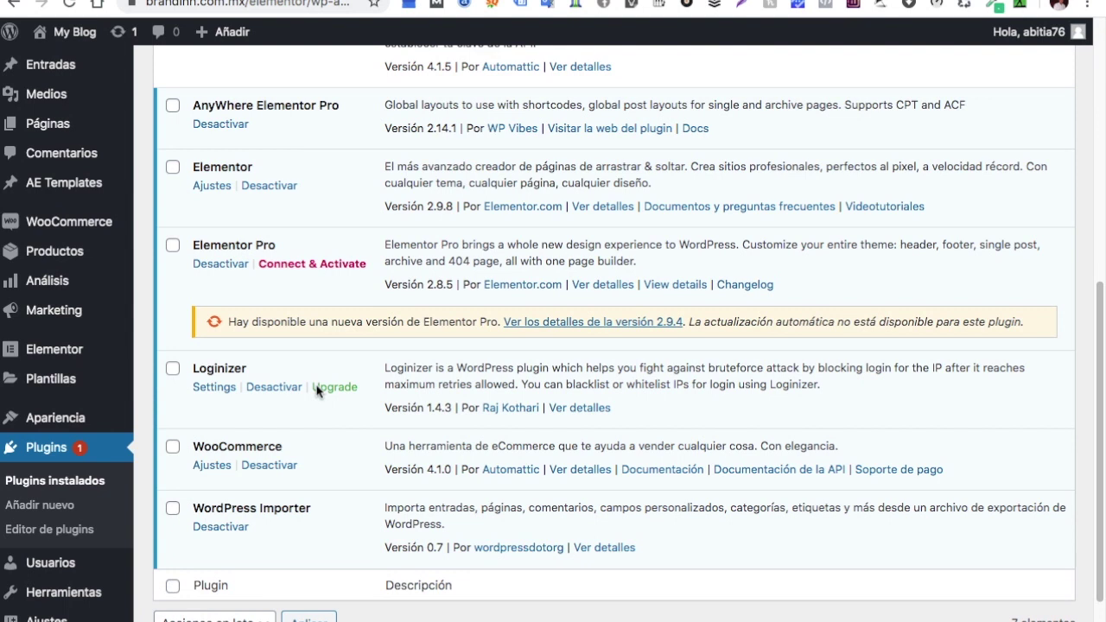
scroll(317, 391, up, 7)
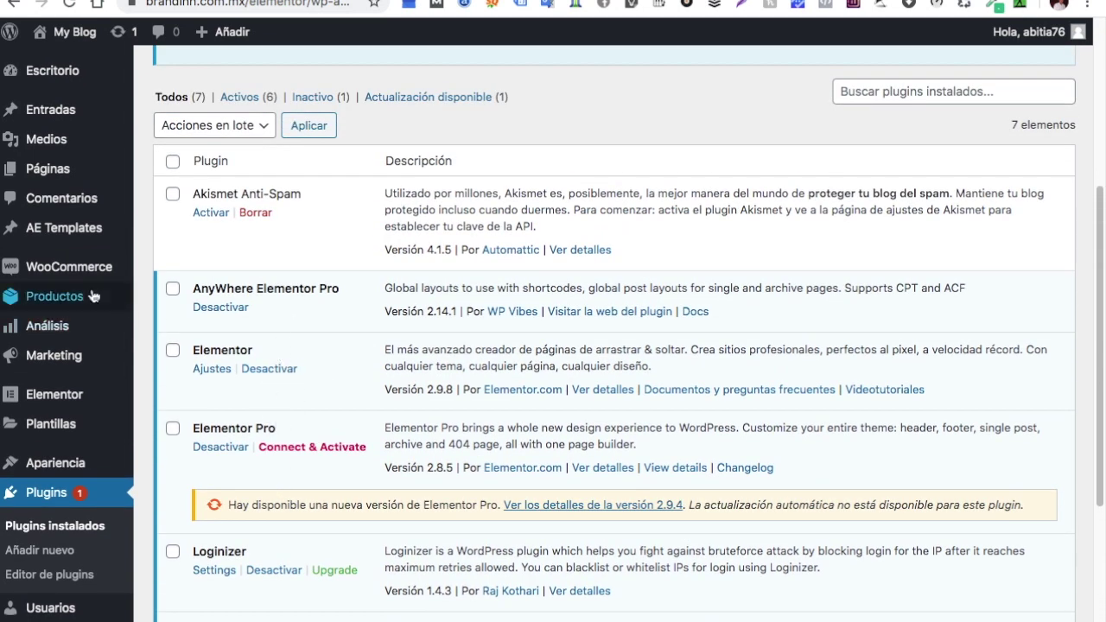
Open AE Templates > Add New, then return to Productos > Todos los productos
mouse_move(66, 236)
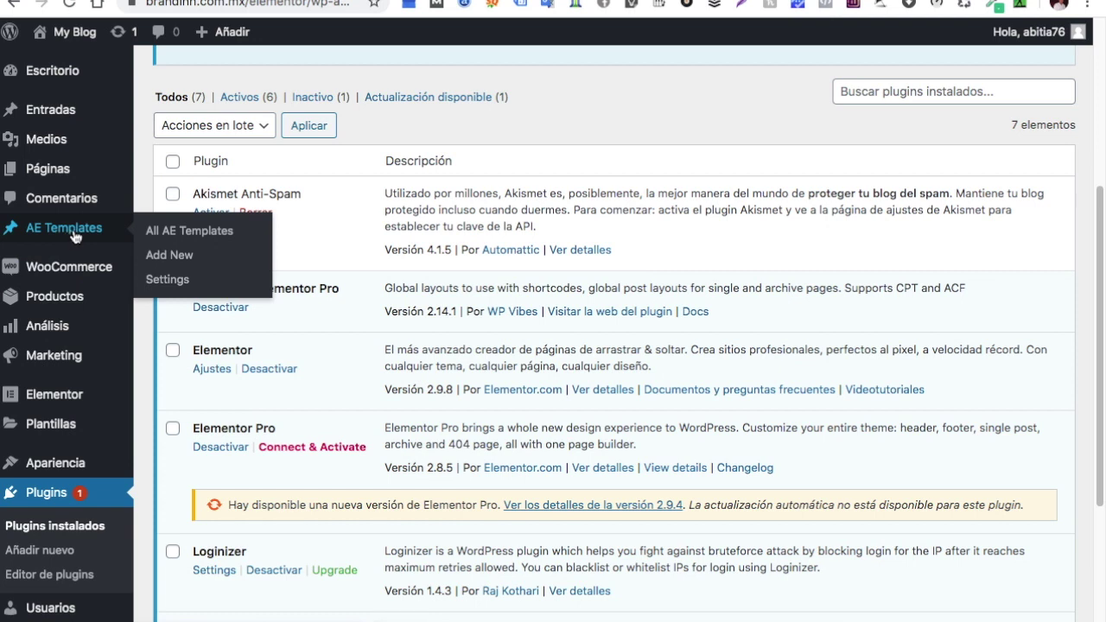
click(165, 259)
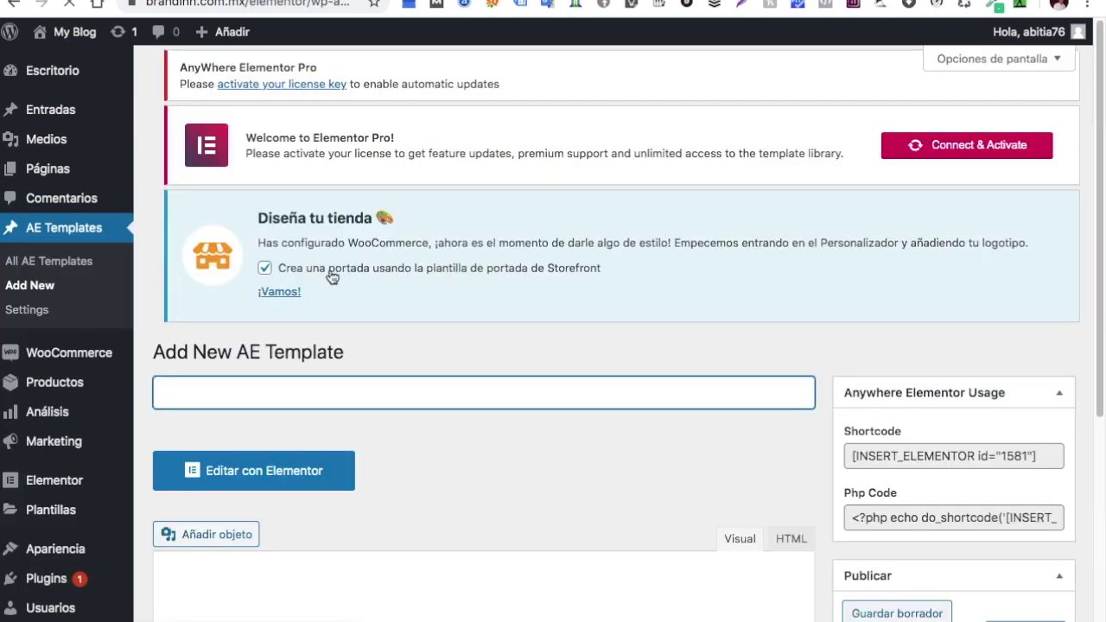
scroll(345, 283, down, 1)
scroll(346, 284, up, 1)
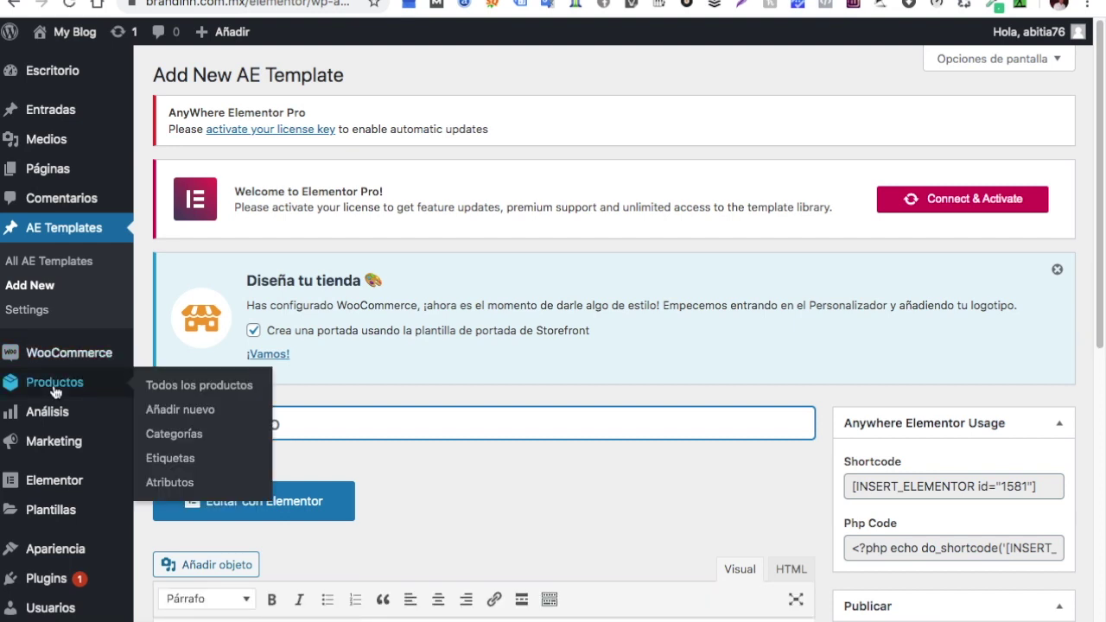
mouse_move(84, 384)
click(180, 389)
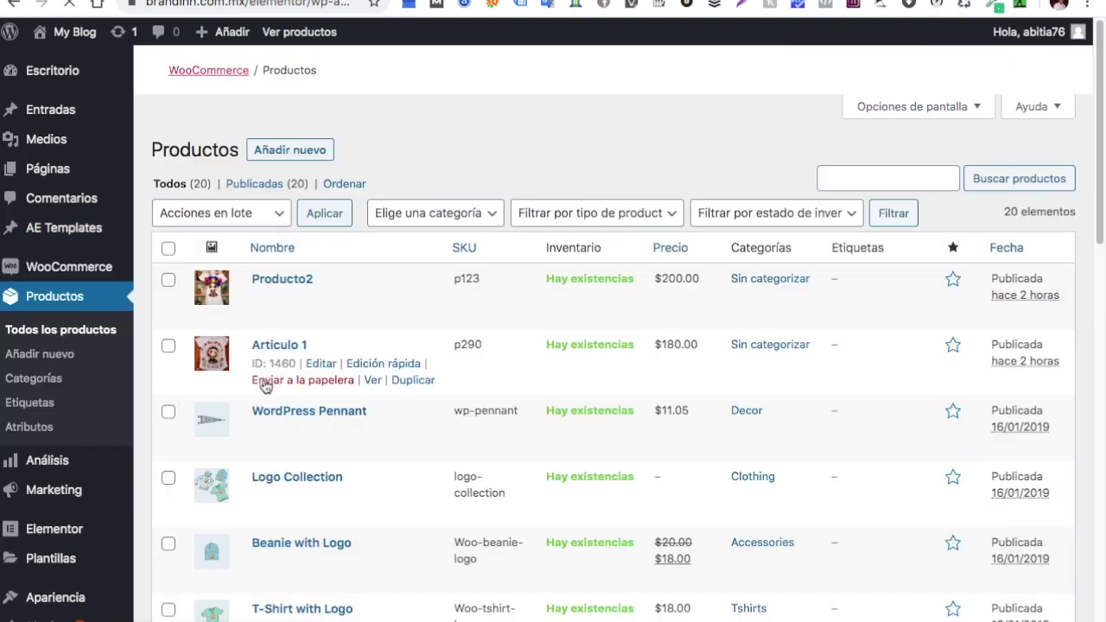
Open the V-Neck T-Shirt's 'Ver' link in a new browser tab and switch to it
scroll(283, 304, down, 2)
scroll(283, 304, down, 1)
mouse_move(286, 279)
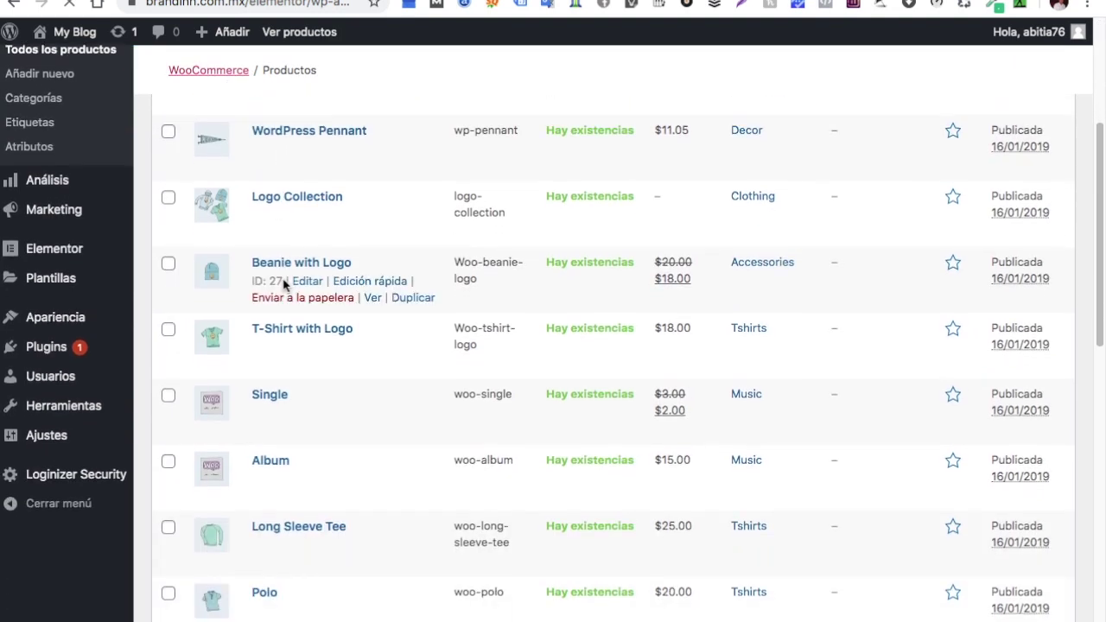
scroll(287, 277, down, 12)
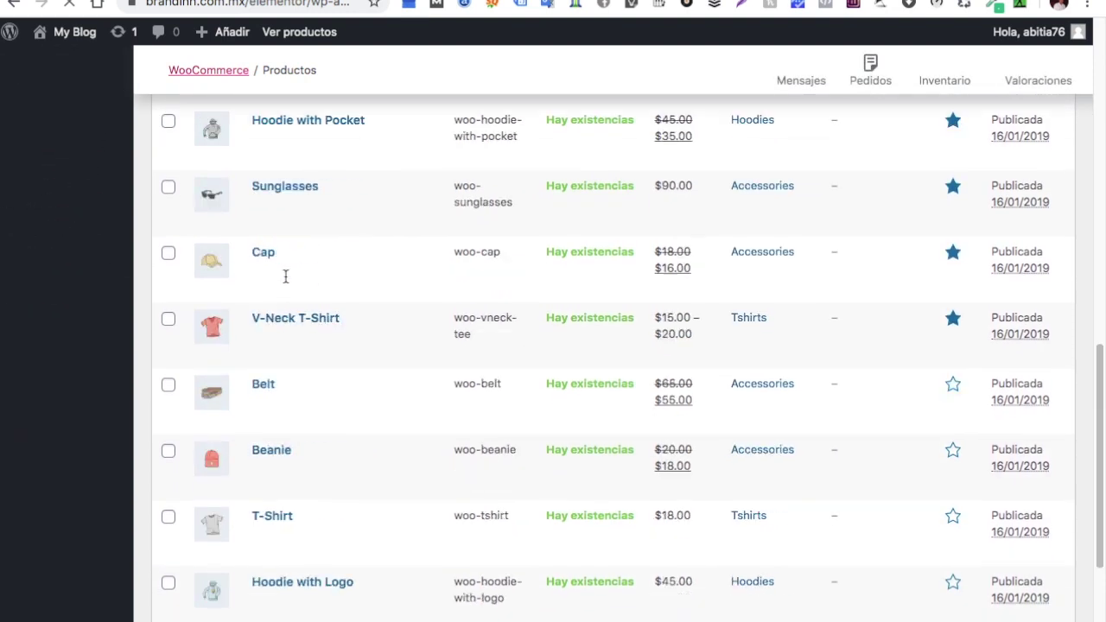
scroll(268, 278, up, 3)
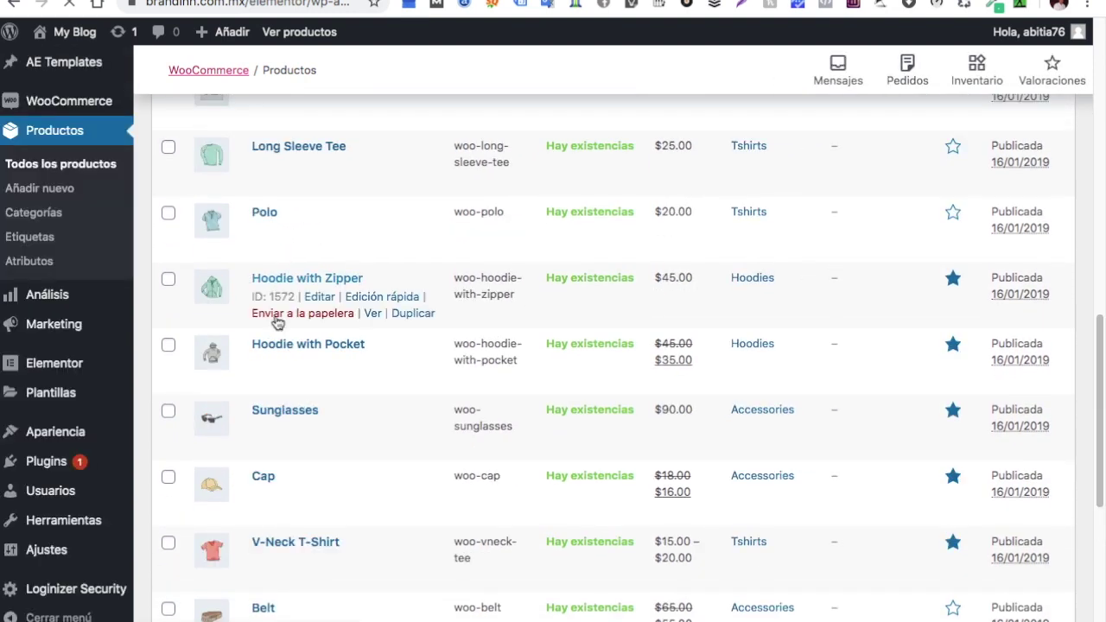
scroll(277, 320, down, 2)
mouse_move(415, 370)
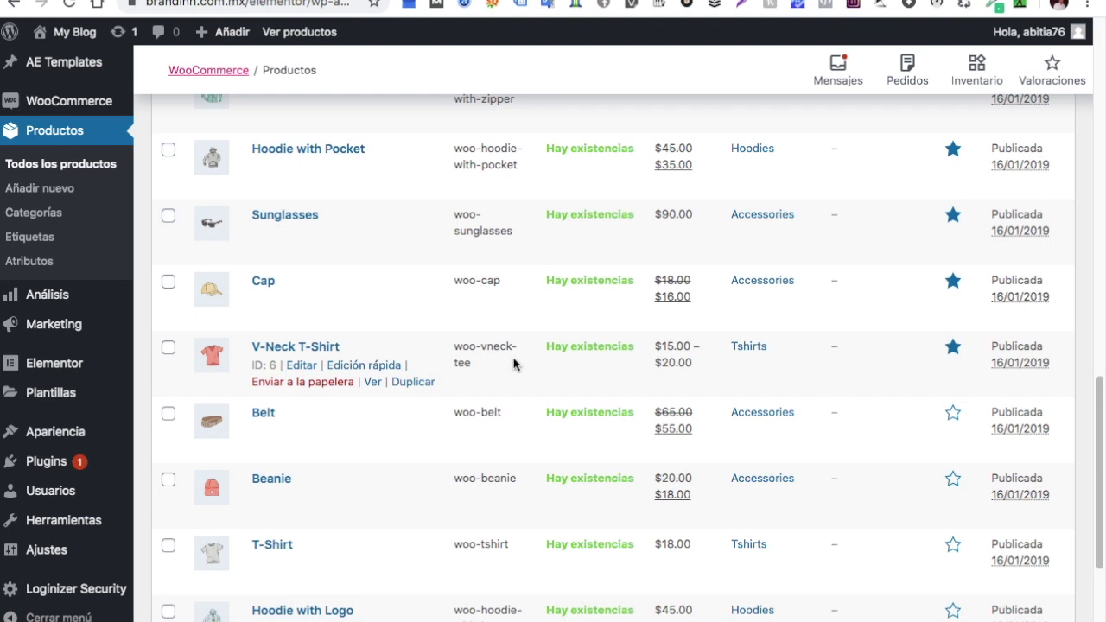
right_click(379, 386)
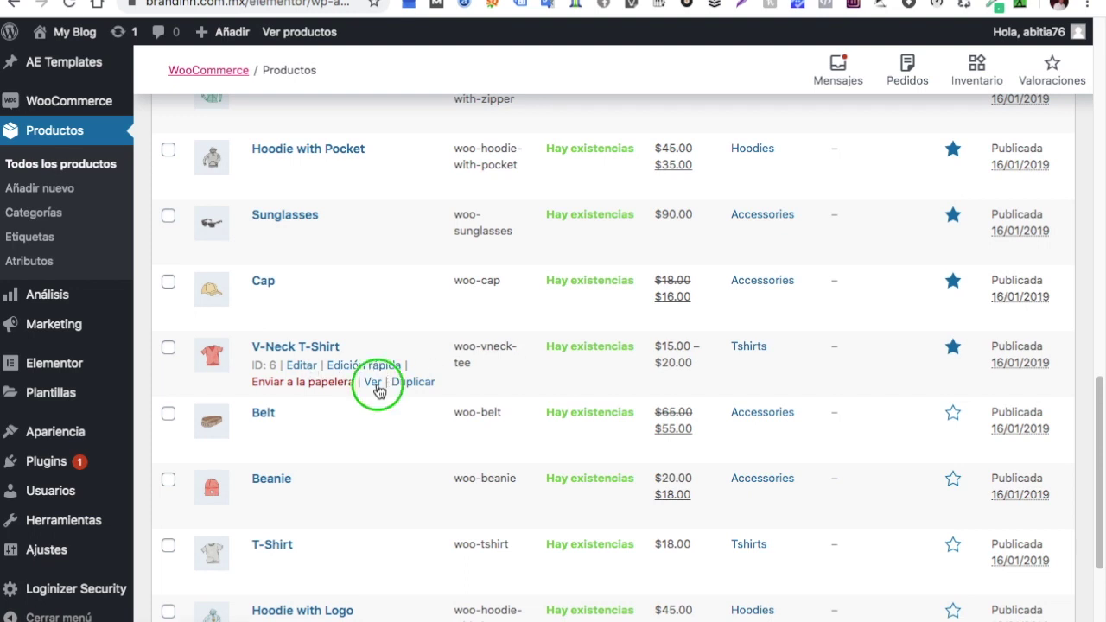
click(464, 309)
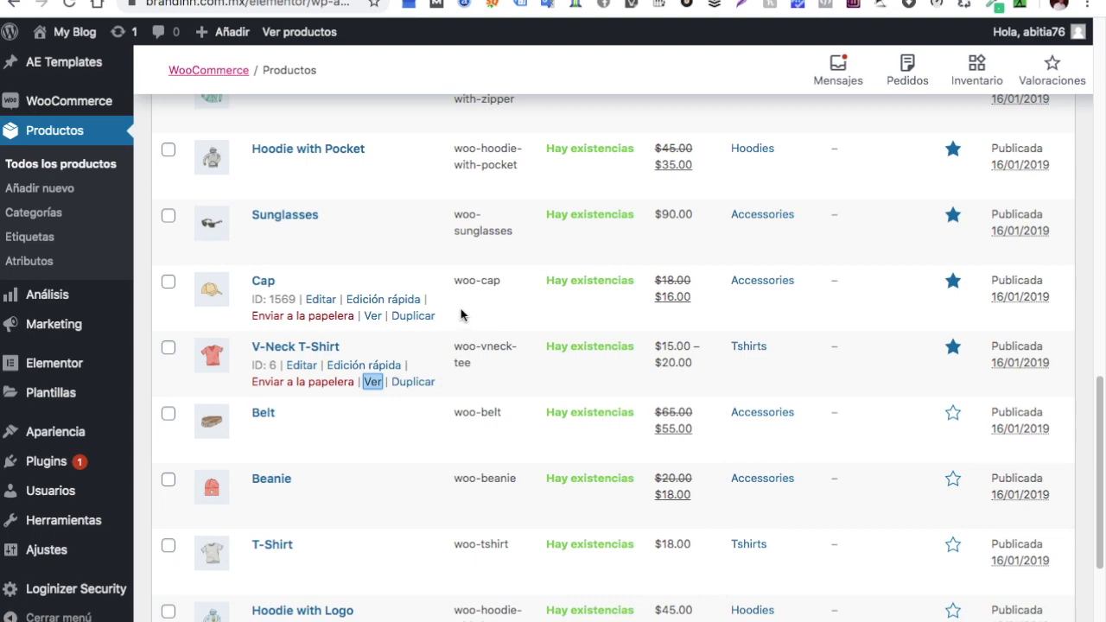
key(ctrl+Tab)
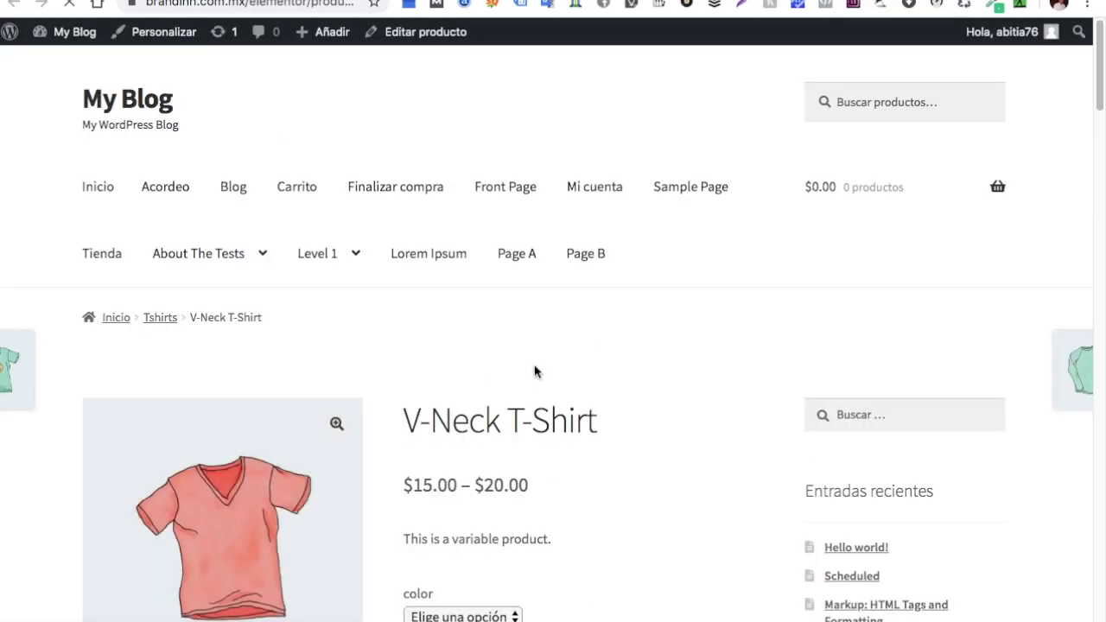
Scroll the V-Neck T-Shirt page, then go Back to the WooCommerce Productos admin list
scroll(547, 360, down, 3)
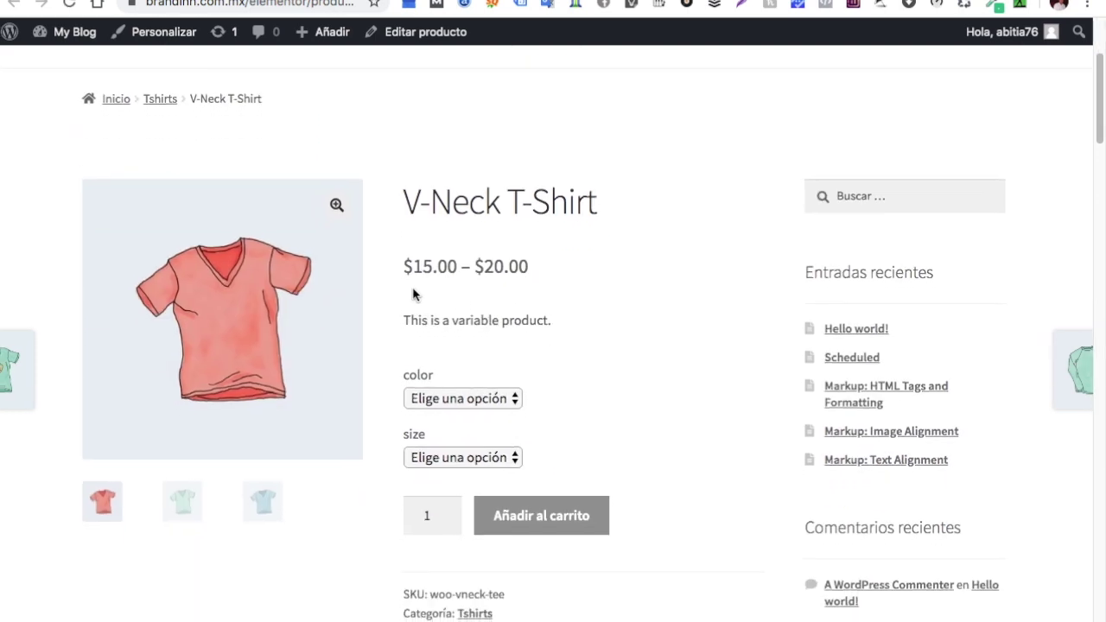
scroll(548, 292, down, 1)
scroll(548, 293, down, 1)
scroll(548, 292, up, 1)
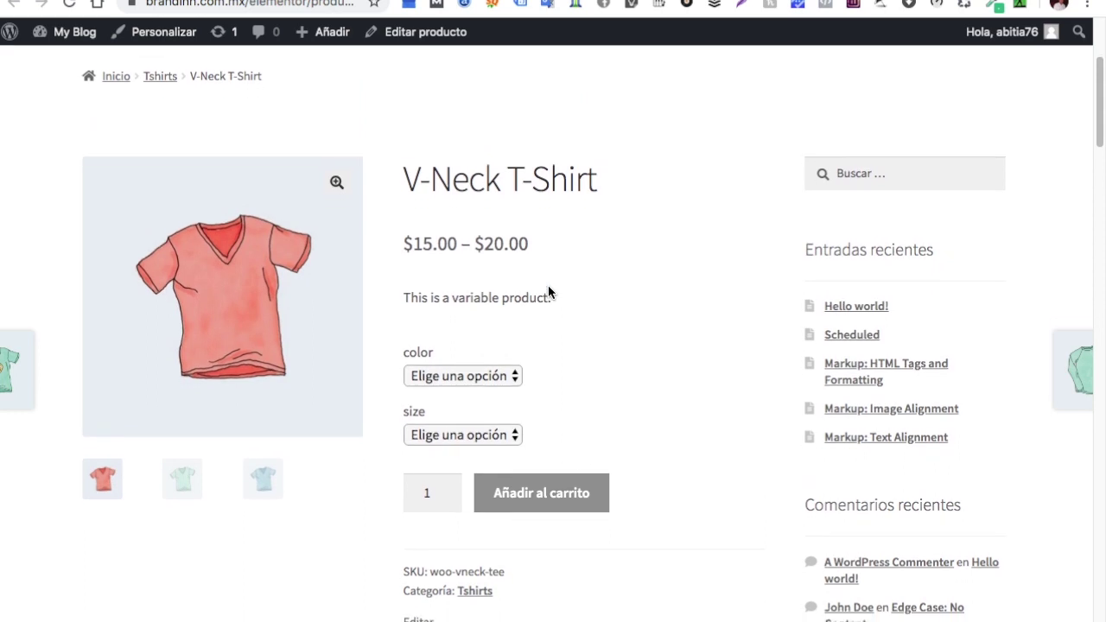
scroll(548, 293, down, 1)
scroll(548, 292, up, 1)
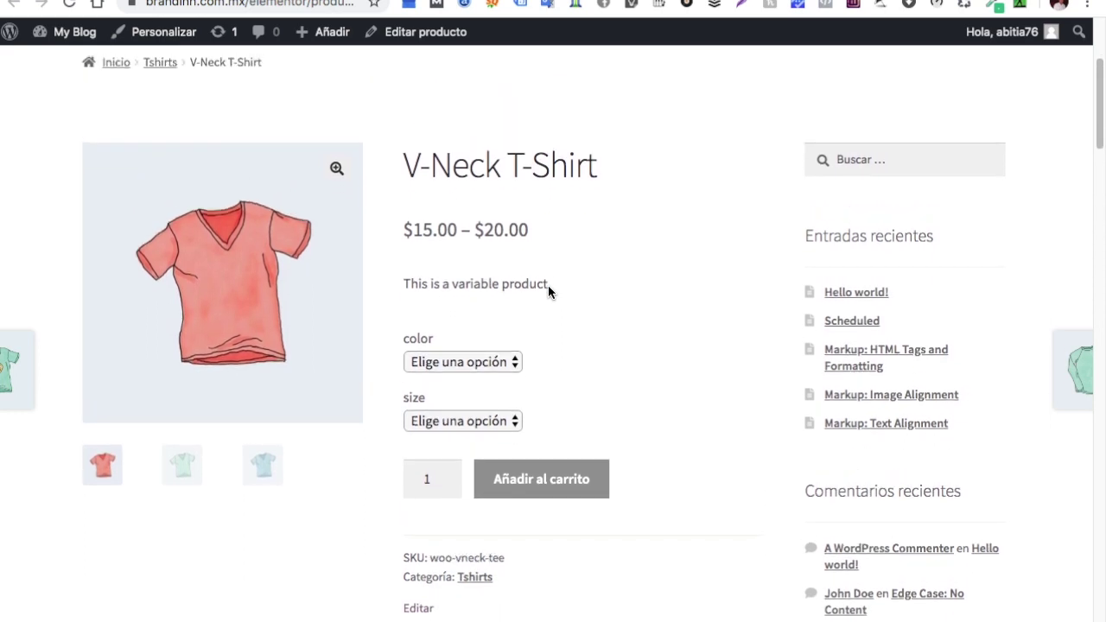
scroll(553, 325, down, 2)
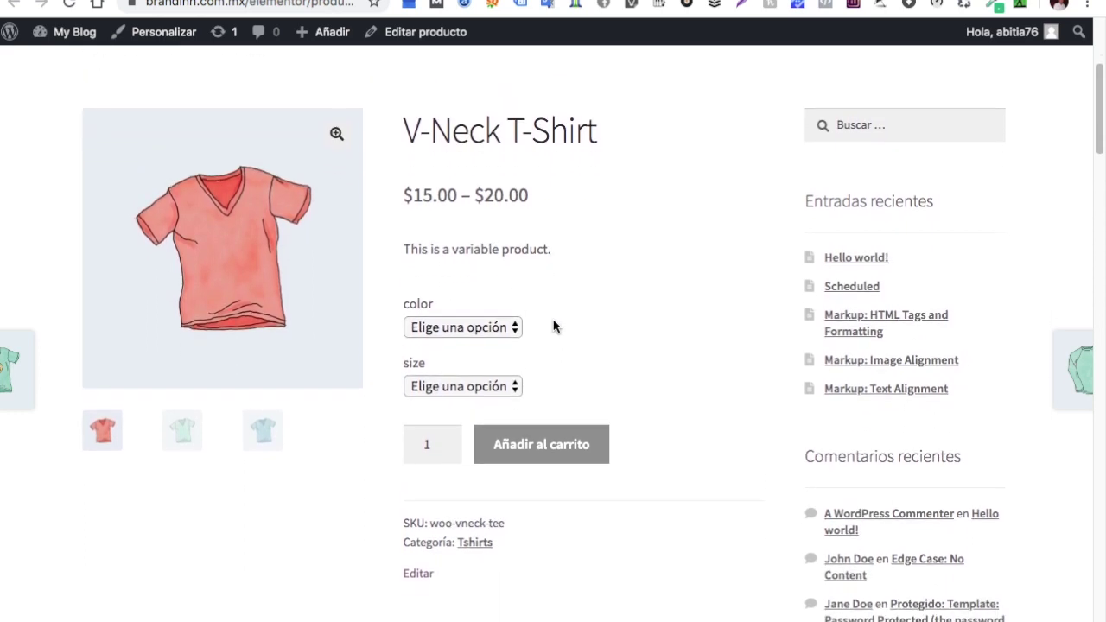
scroll(588, 439, up, 2)
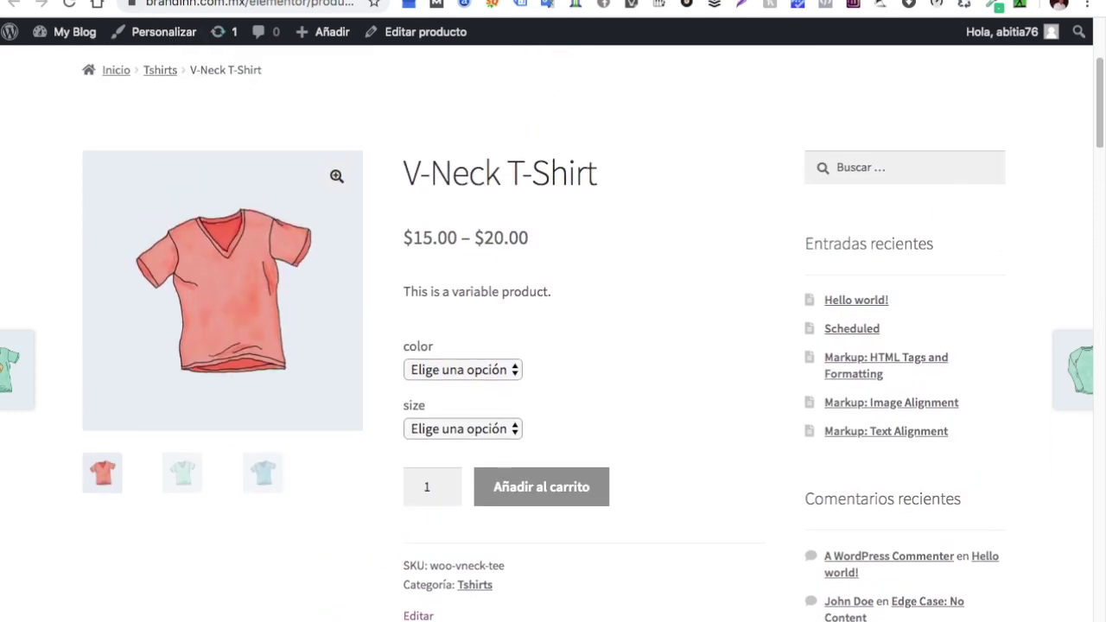
click(13, 3)
scroll(65, 134, up, 2)
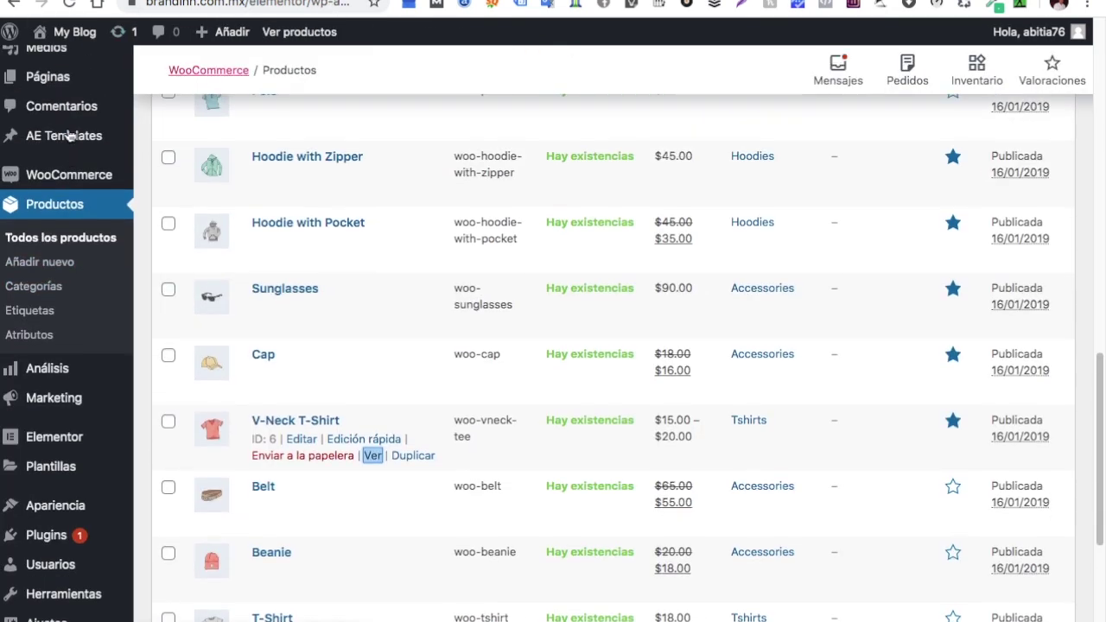
Add a new AE template and title it 'productos2'
mouse_move(66, 145)
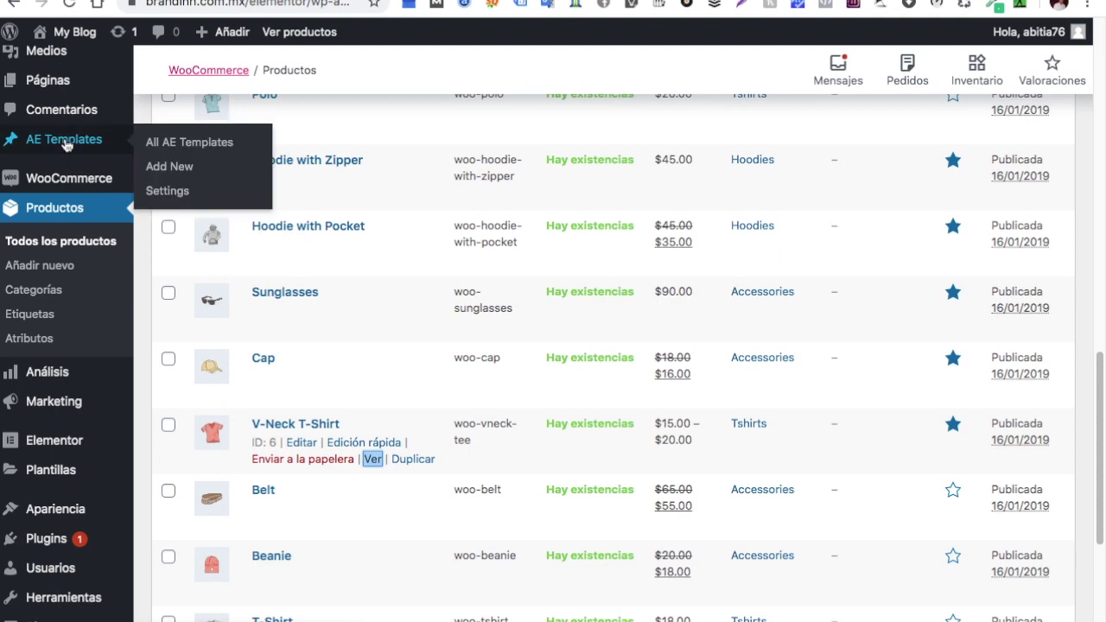
click(176, 169)
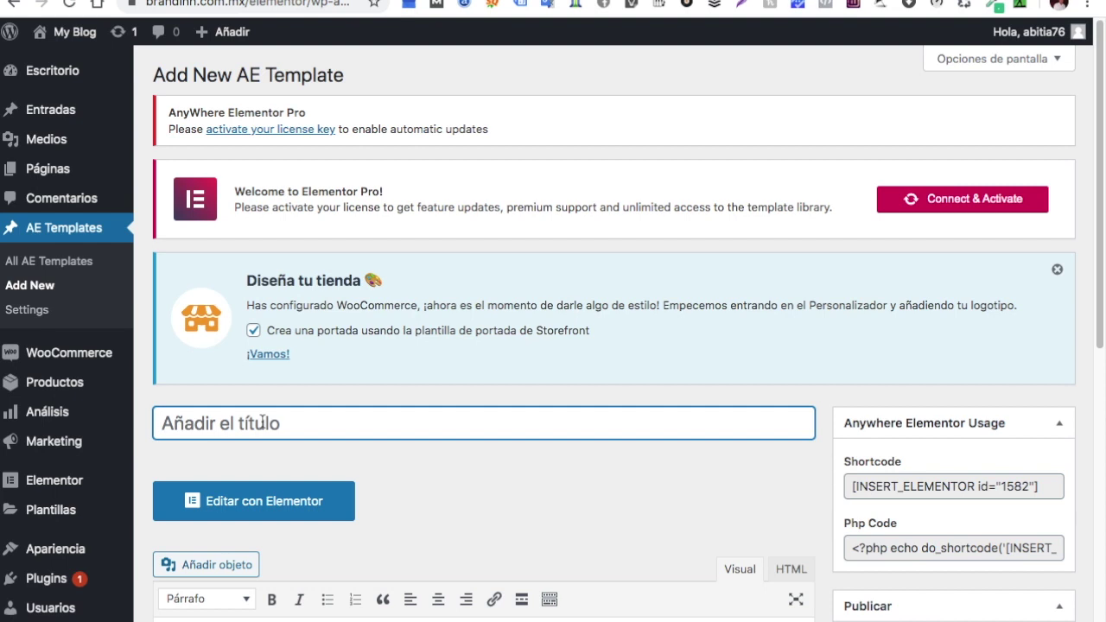
text(pro)
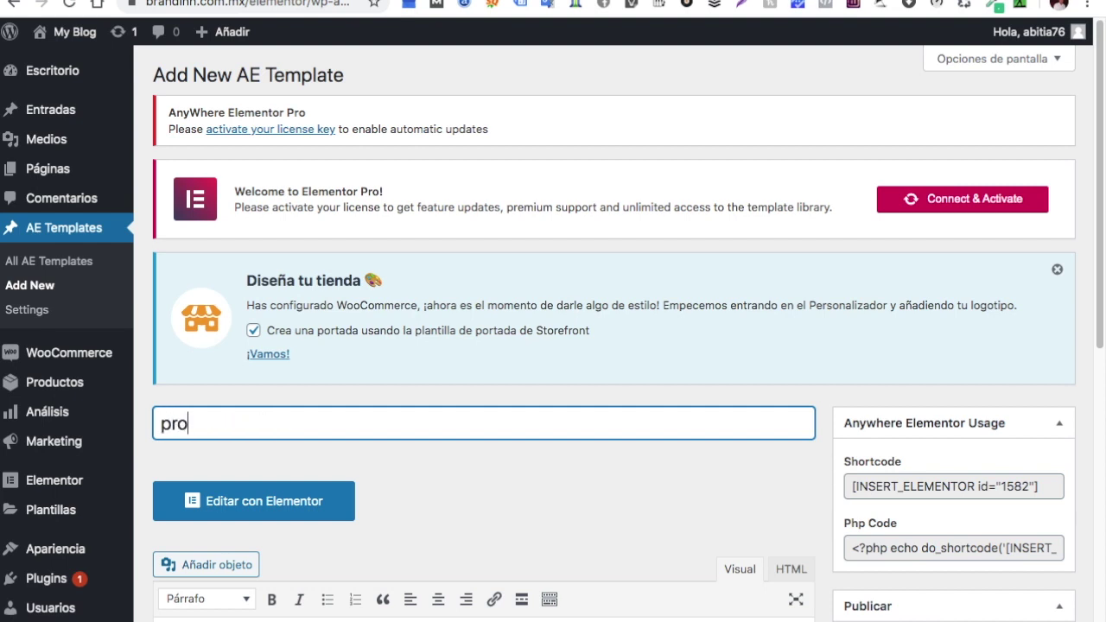
text(ductos)
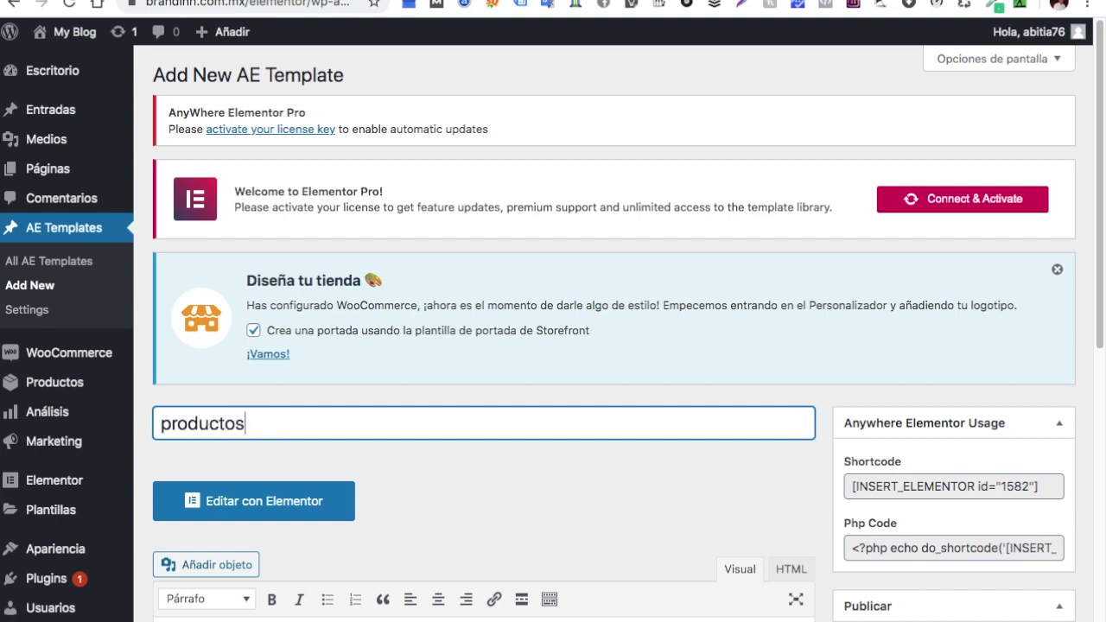
text(2)
scroll(451, 479, down, 5)
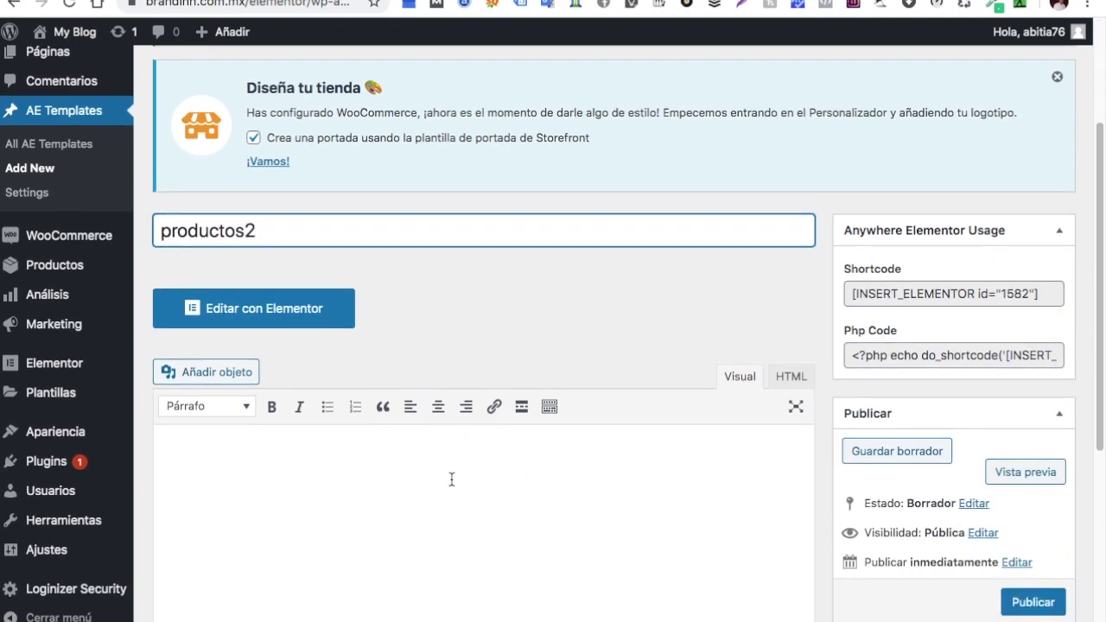
scroll(451, 480, down, 2)
scroll(451, 480, down, 2)
scroll(451, 480, up, 2)
scroll(451, 480, down, 1)
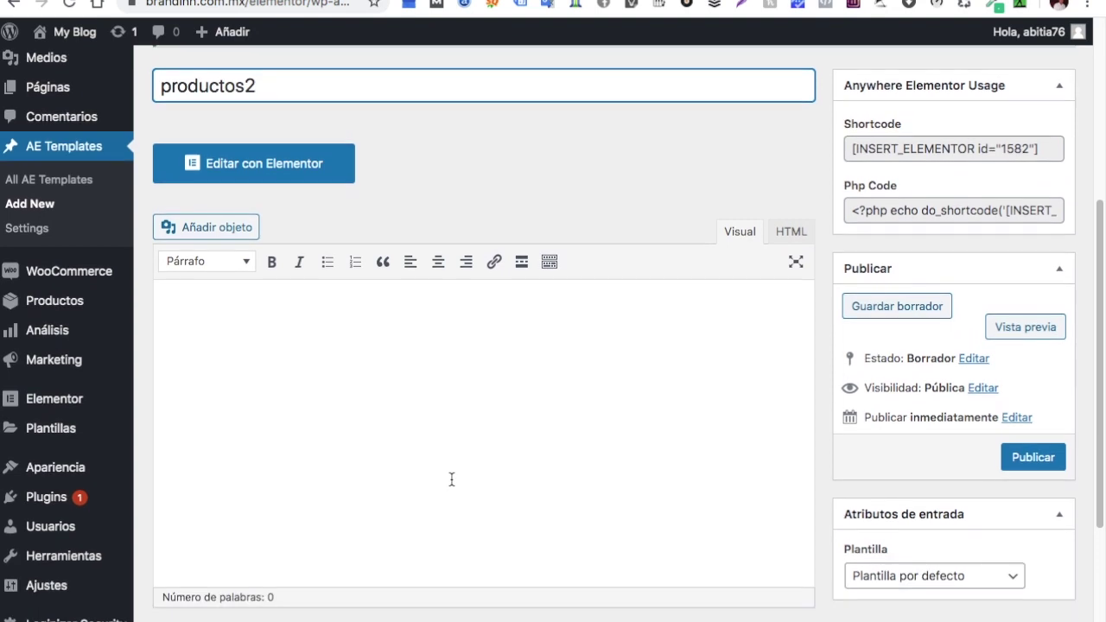
scroll(451, 480, up, 3)
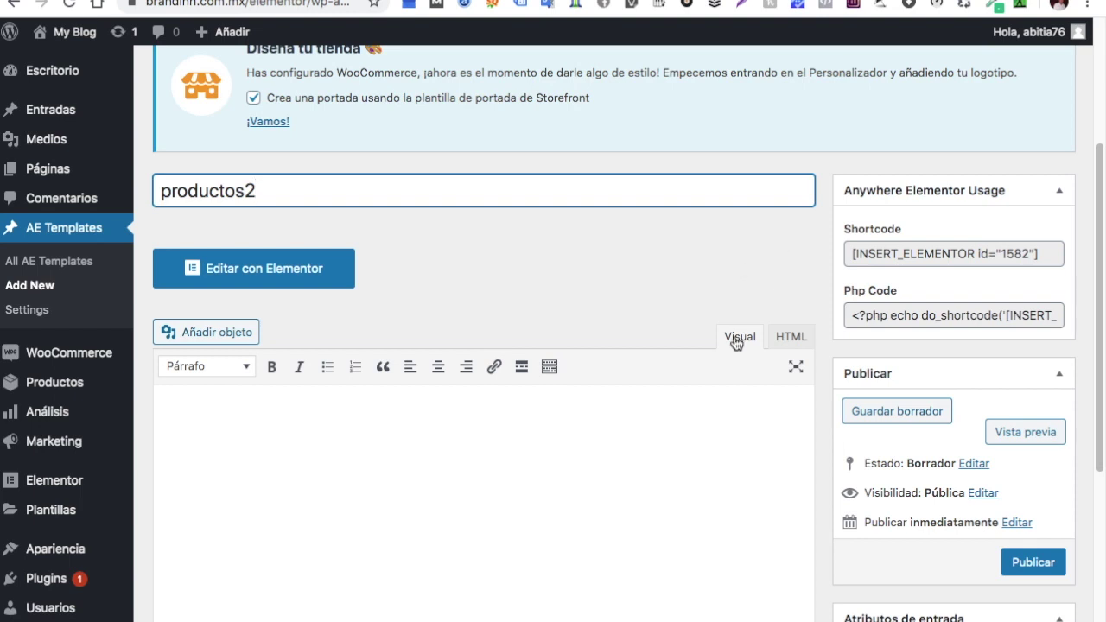
Set the AE Render Mode to Post Template and the Post Type to Productos
scroll(667, 385, down, 5)
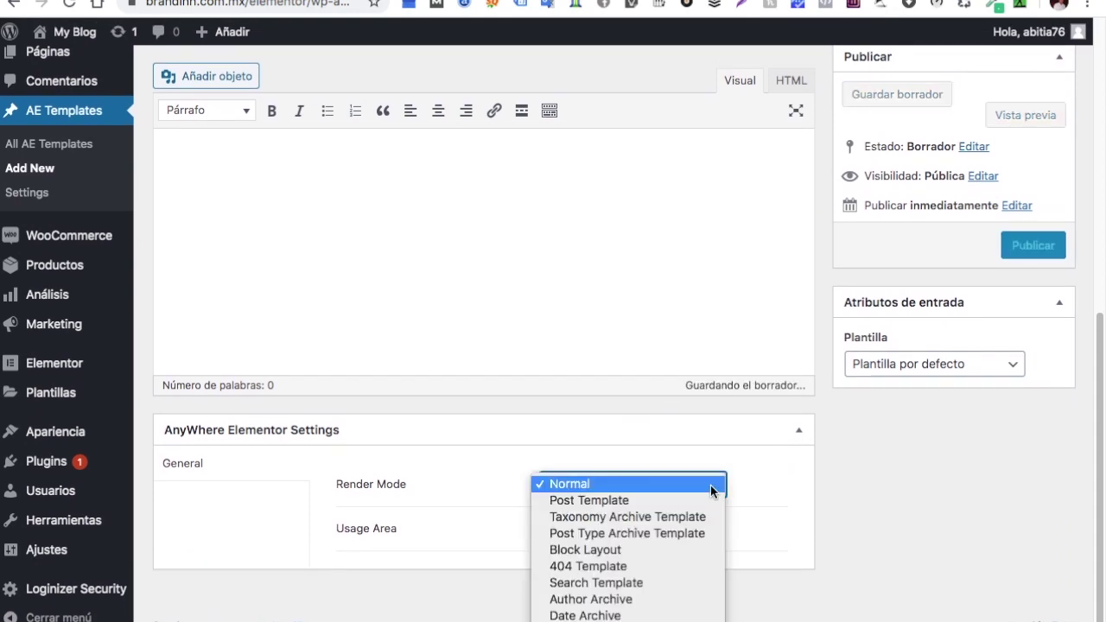
click(610, 501)
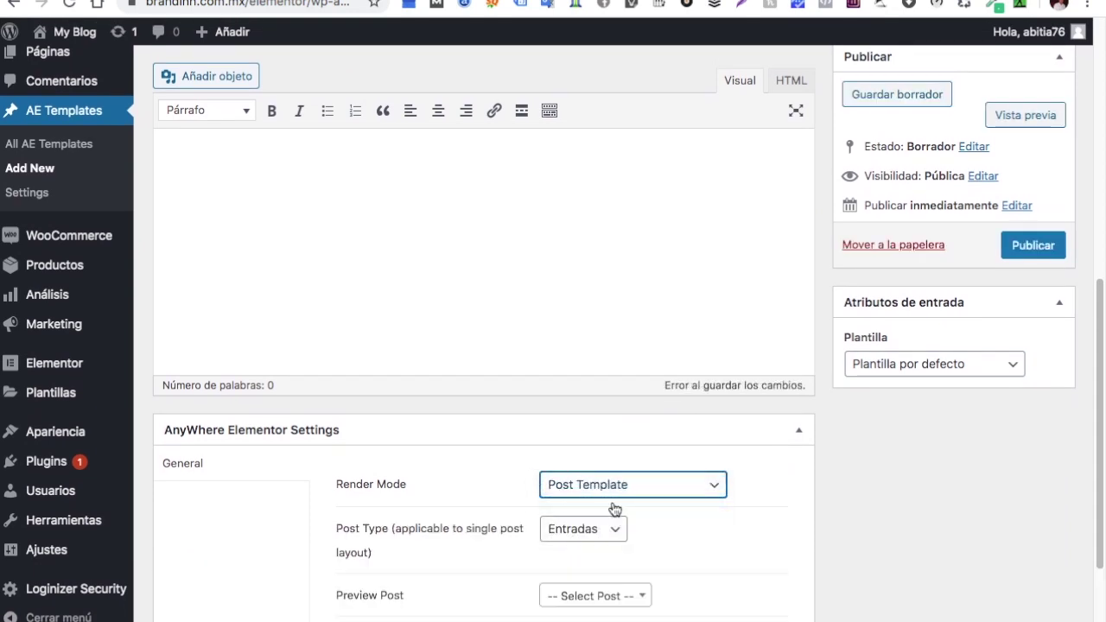
click(727, 493)
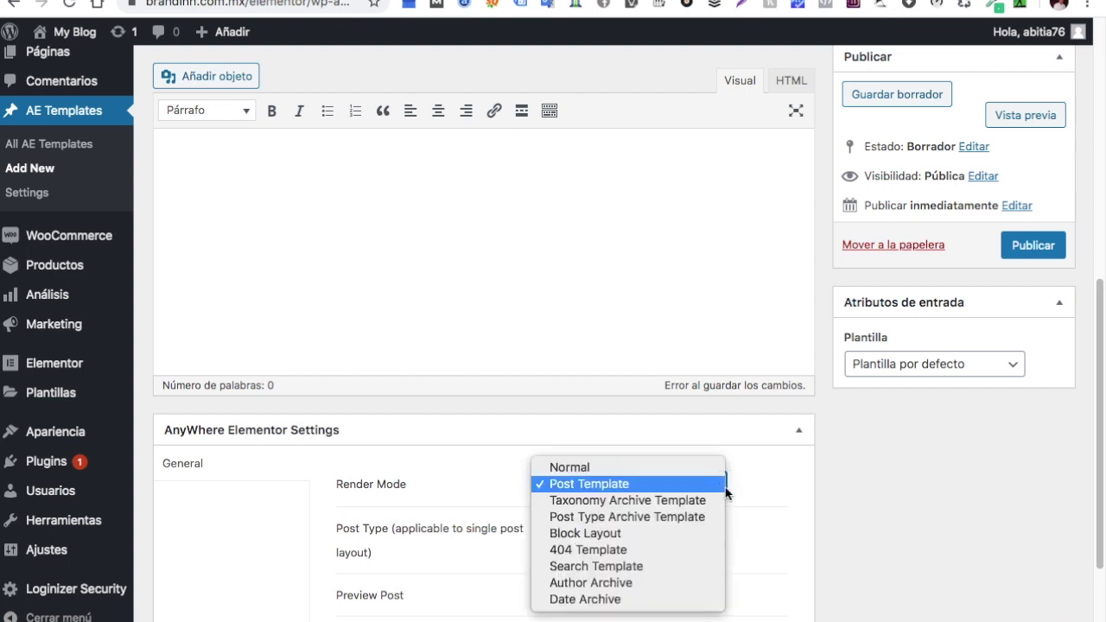
click(713, 487)
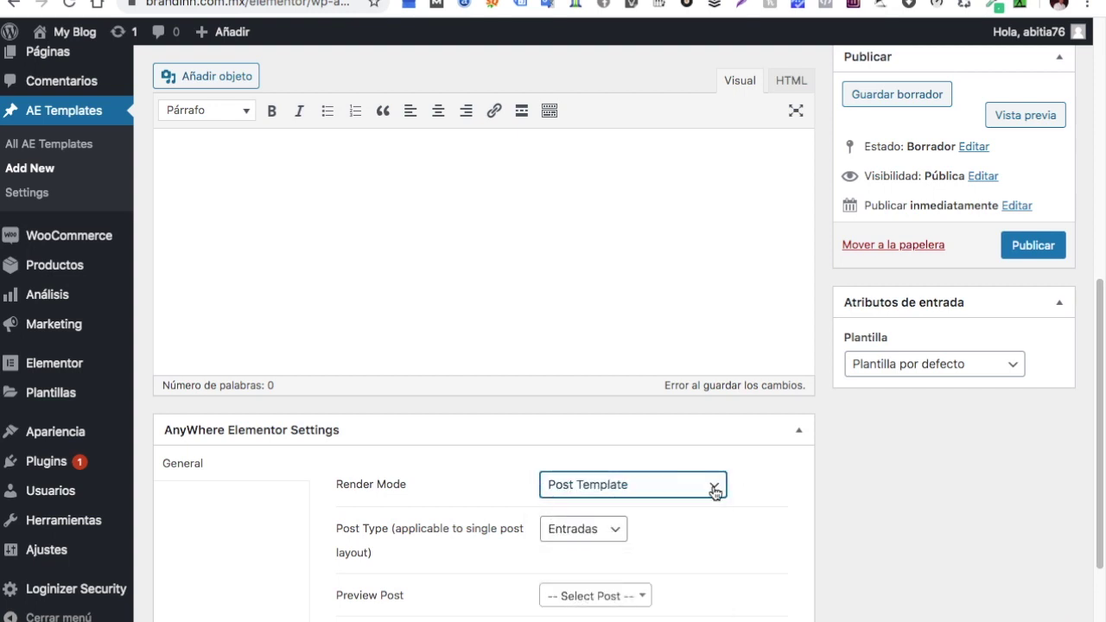
click(616, 536)
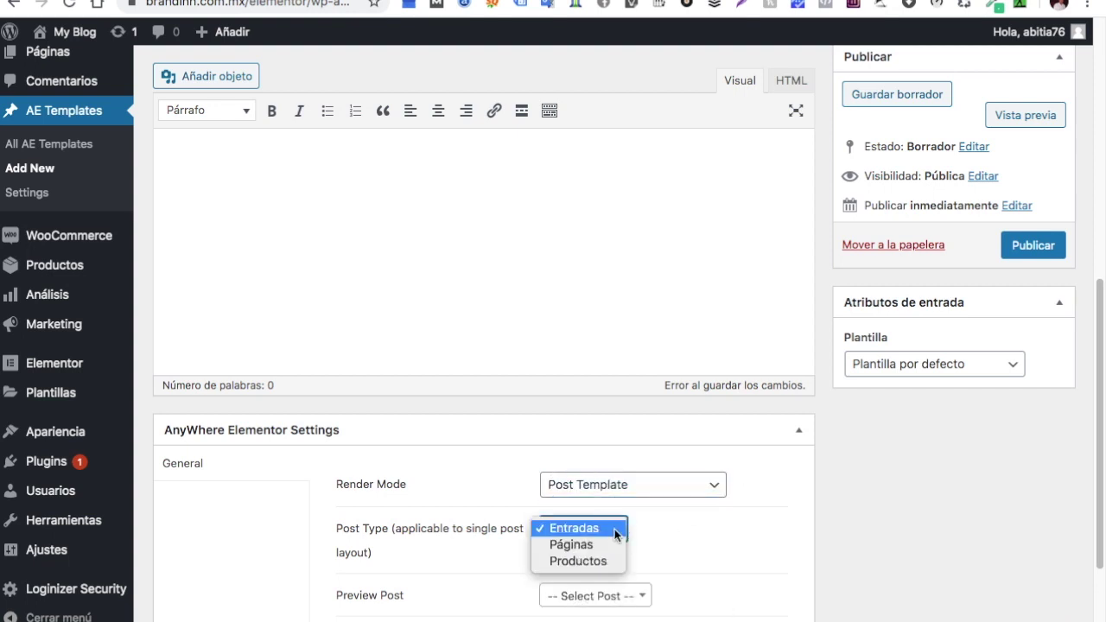
click(581, 561)
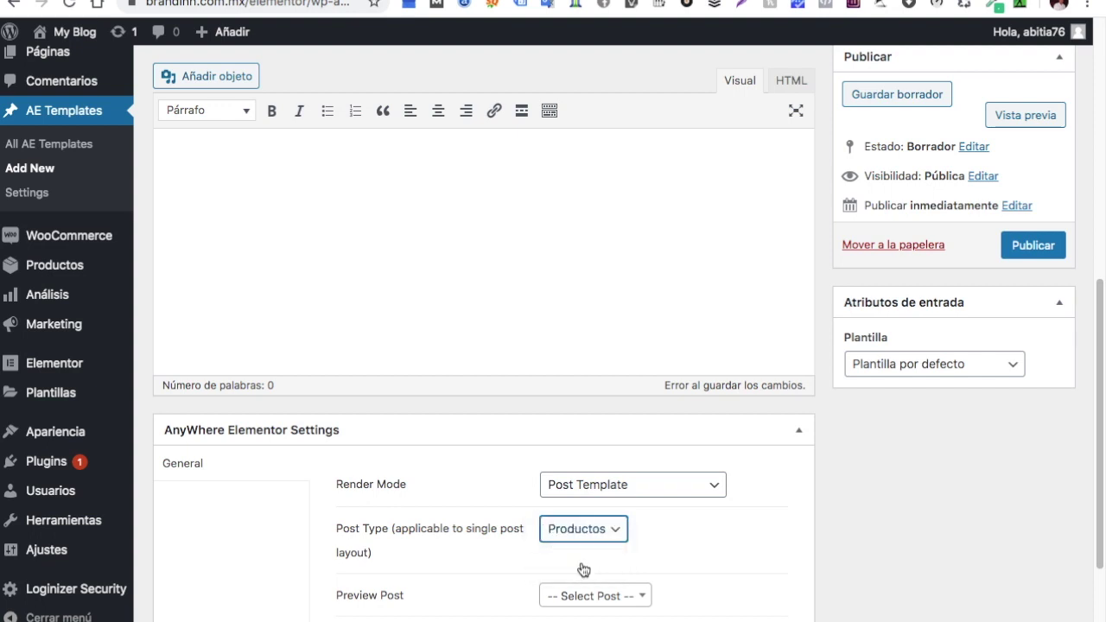
Choose V-Neck T-Shirt as the Preview Post by searching 'v-'
scroll(719, 569, down, 3)
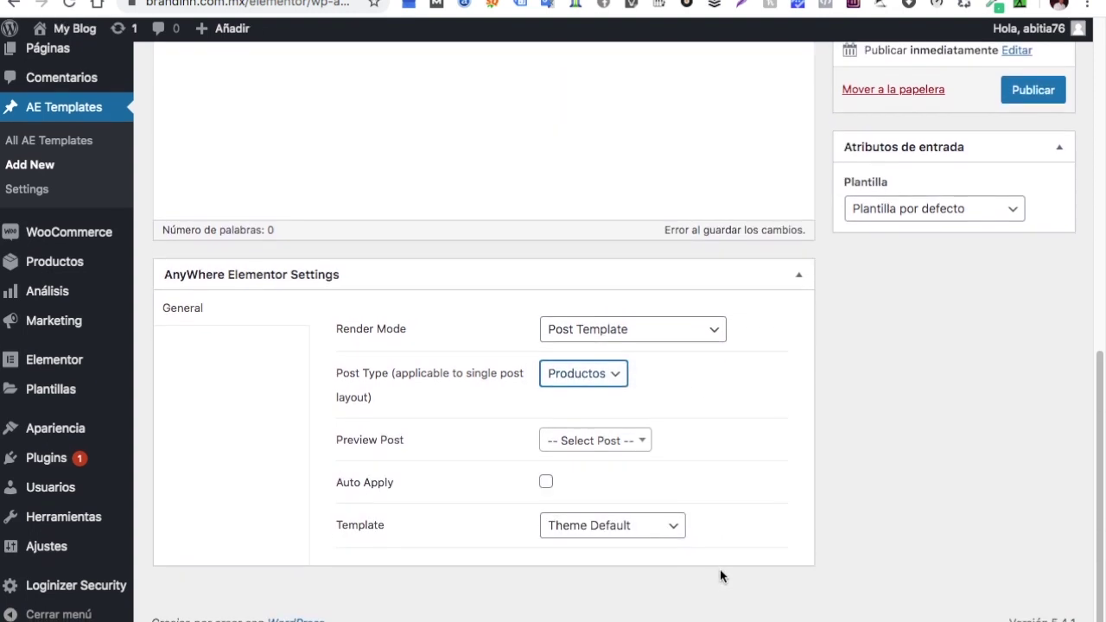
click(643, 446)
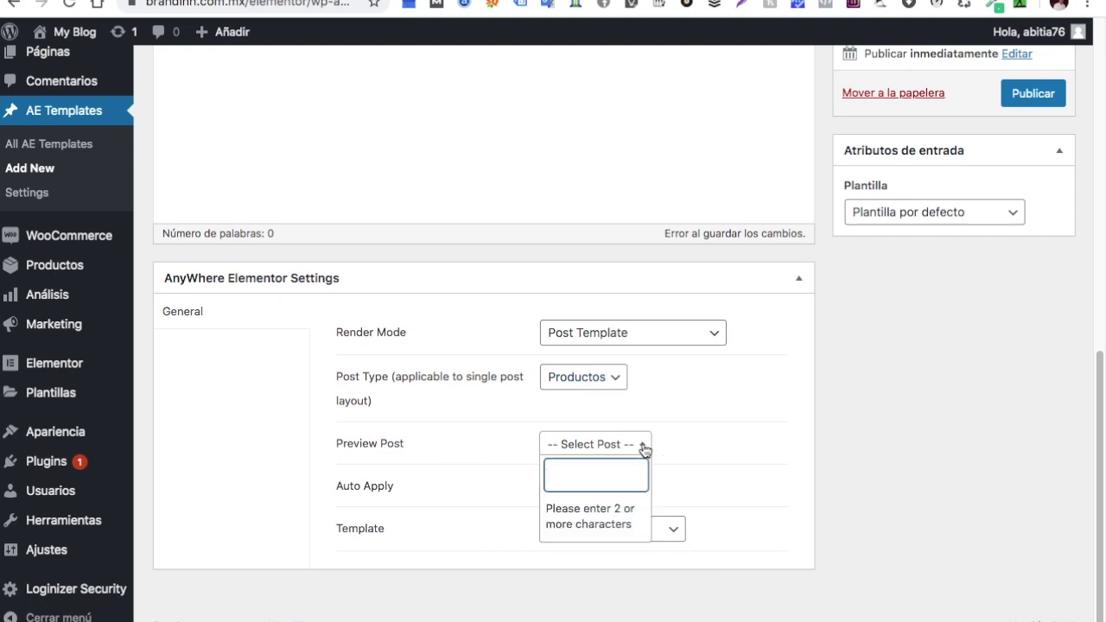
text(v-)
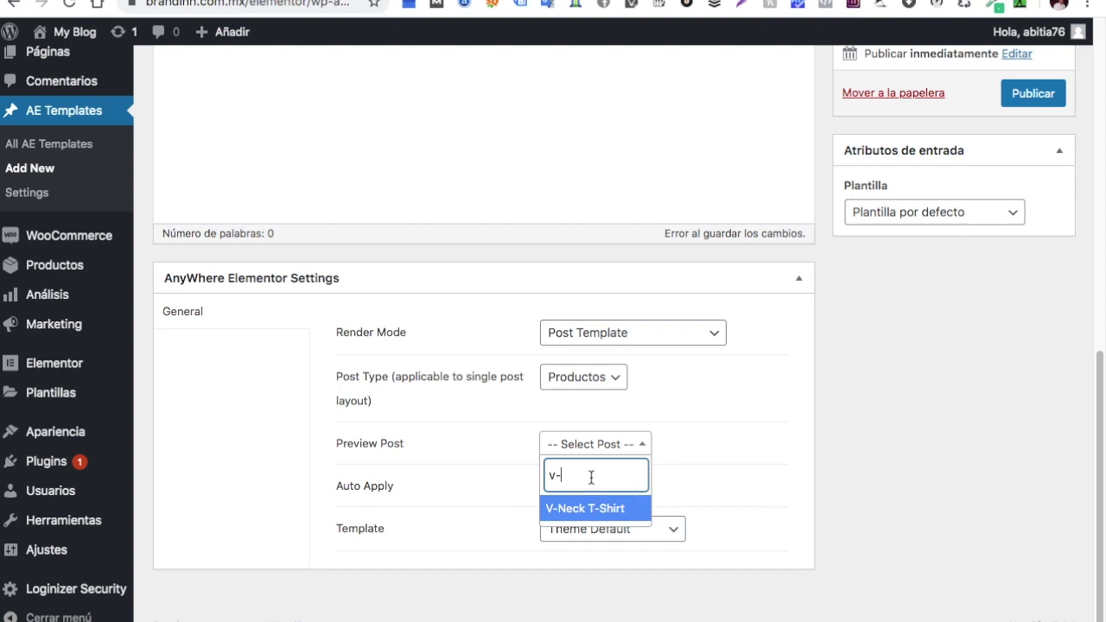
click(579, 515)
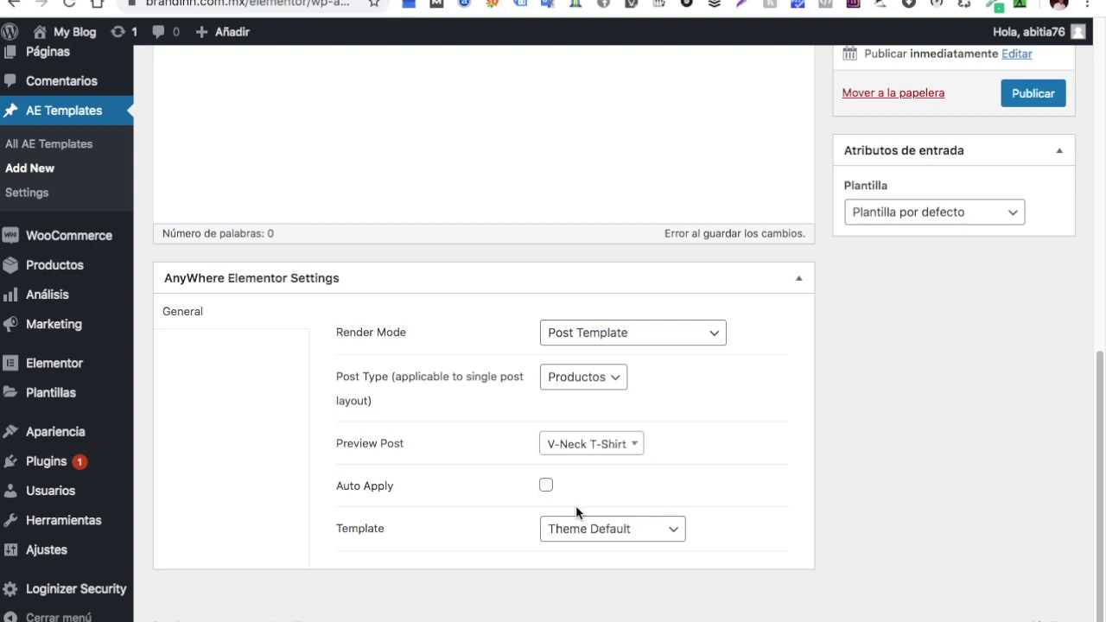
click(547, 487)
scroll(815, 460, up, 4)
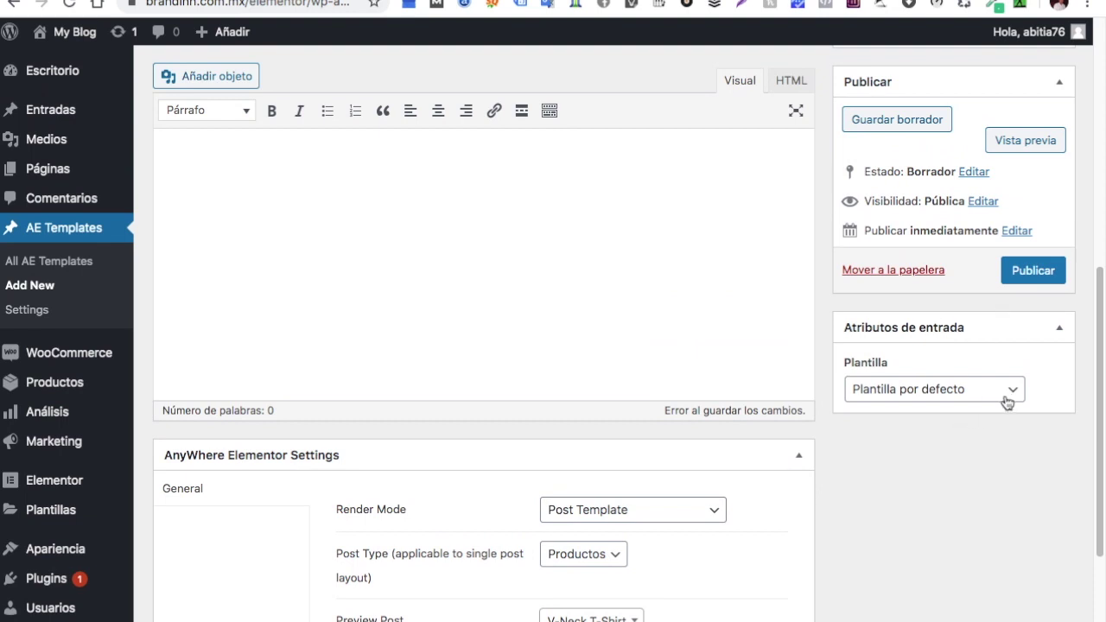
Set the page template to Elementor ancho completo and publish productos2
click(1013, 393)
click(998, 406)
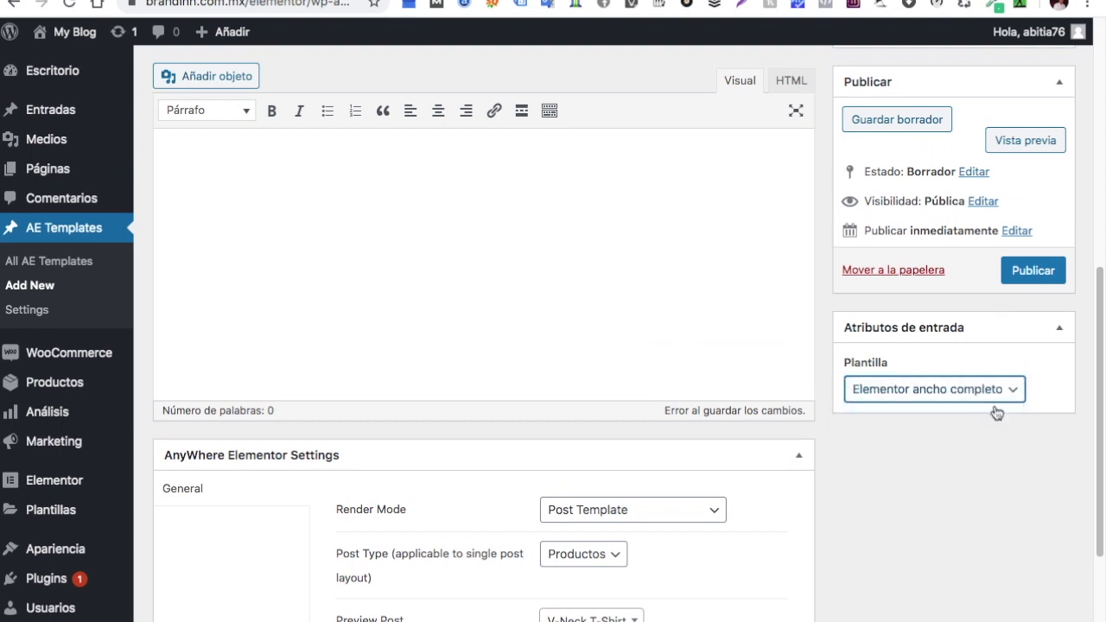
scroll(994, 454, up, 5)
scroll(951, 448, down, 2)
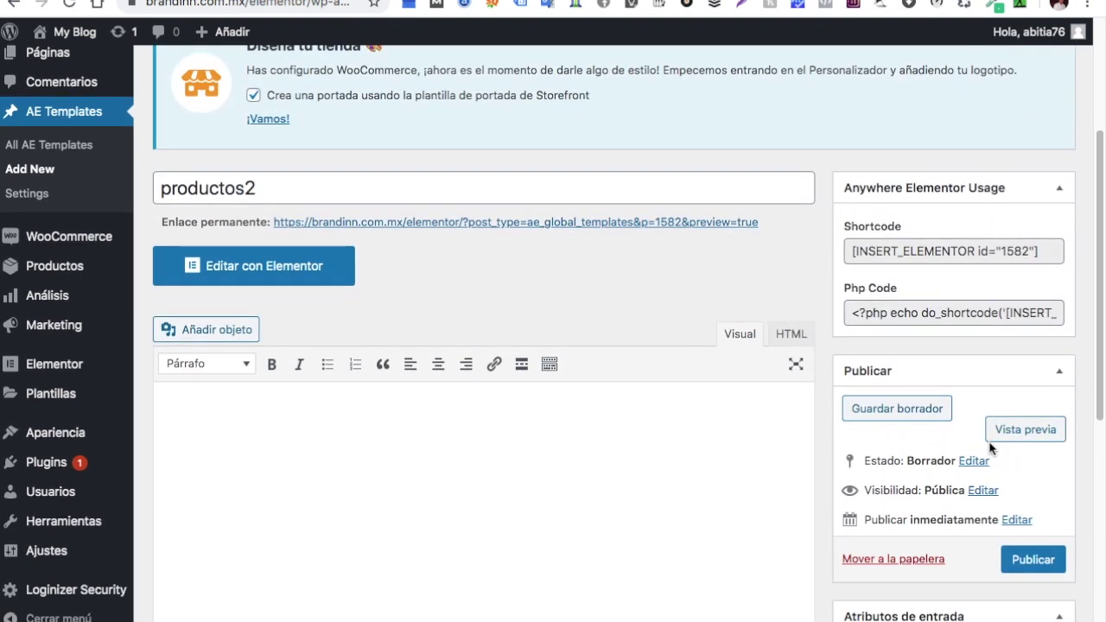
click(1033, 561)
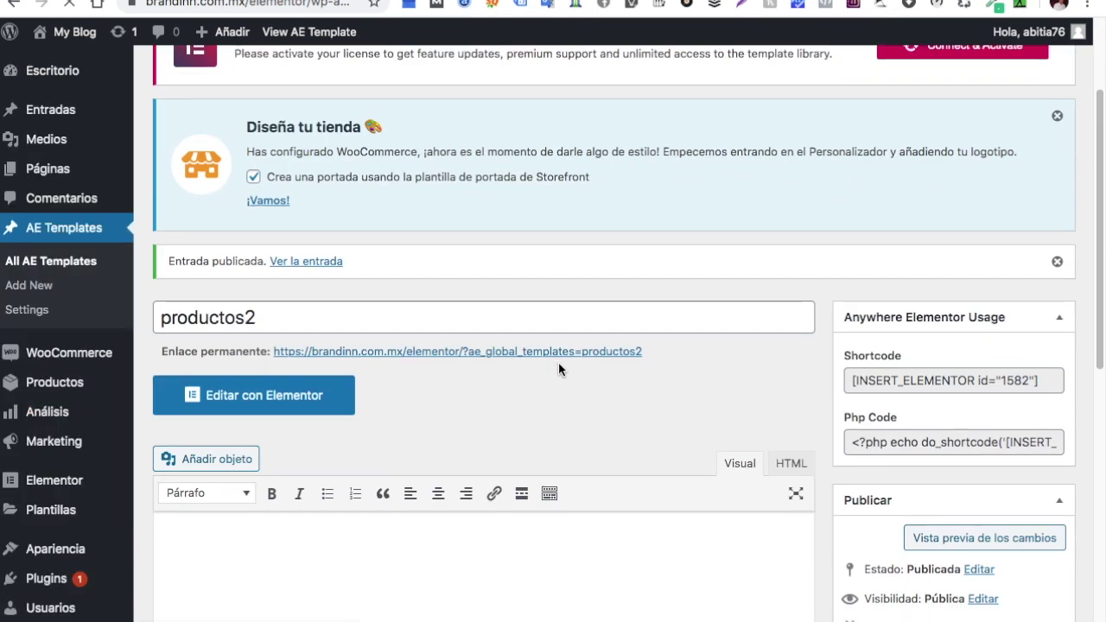
scroll(558, 369, down, 3)
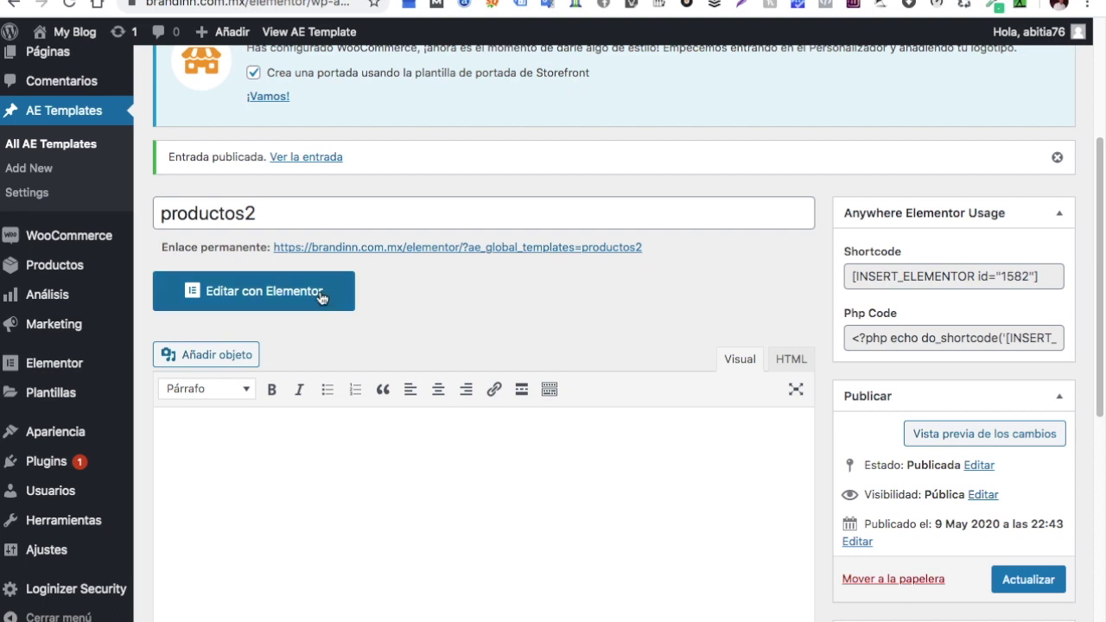
Open productos2 with Elementor and start adding a section to the empty canvas
click(321, 299)
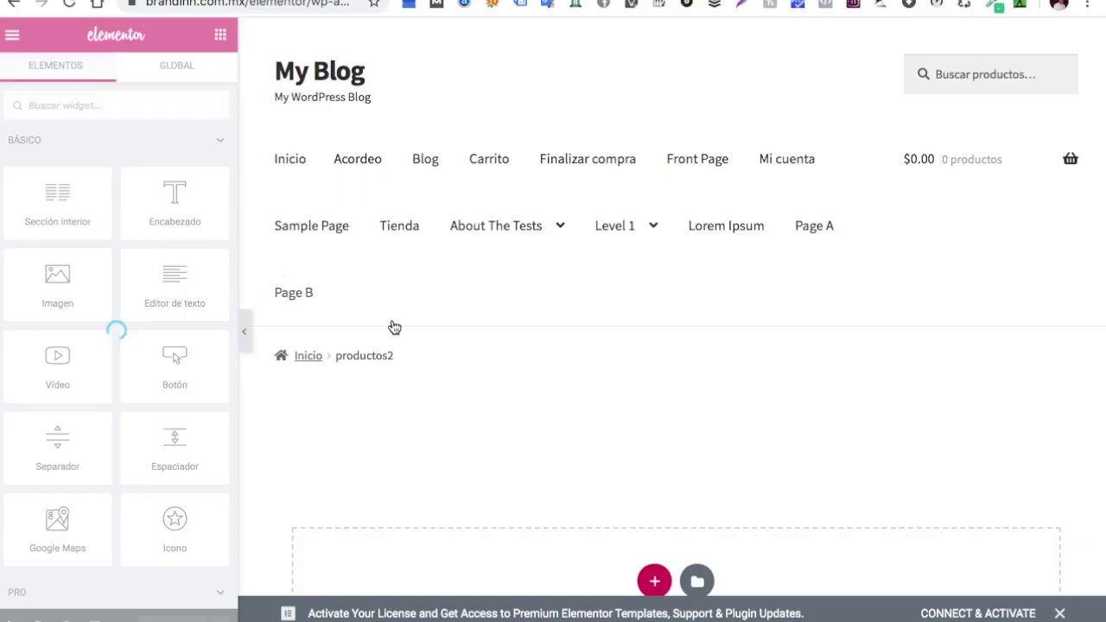
scroll(391, 325, down, 2)
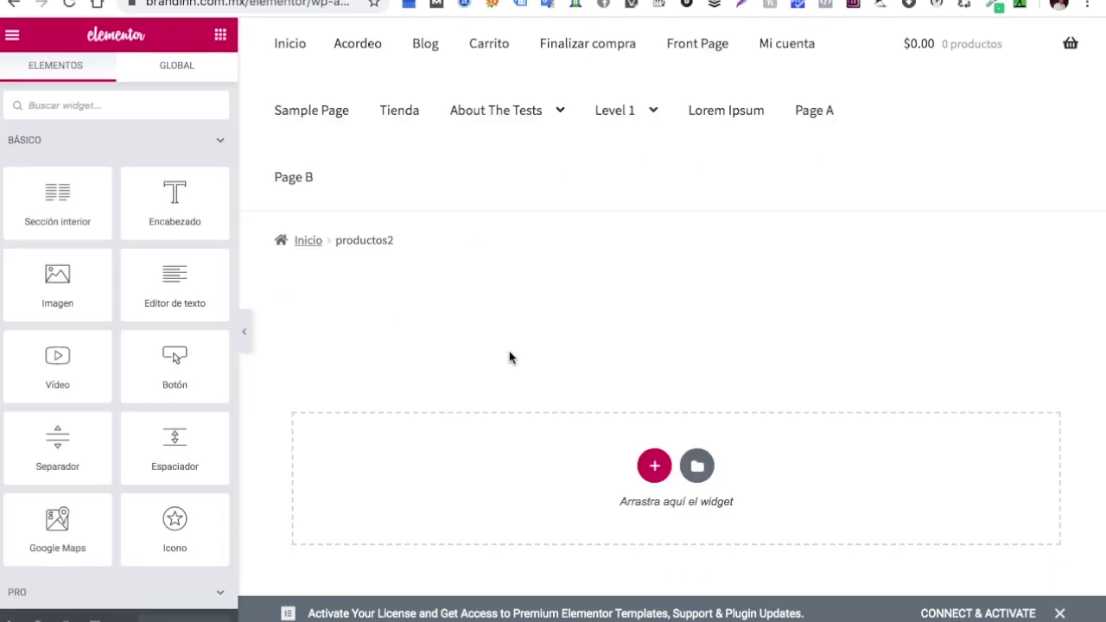
scroll(492, 347, down, 2)
click(649, 374)
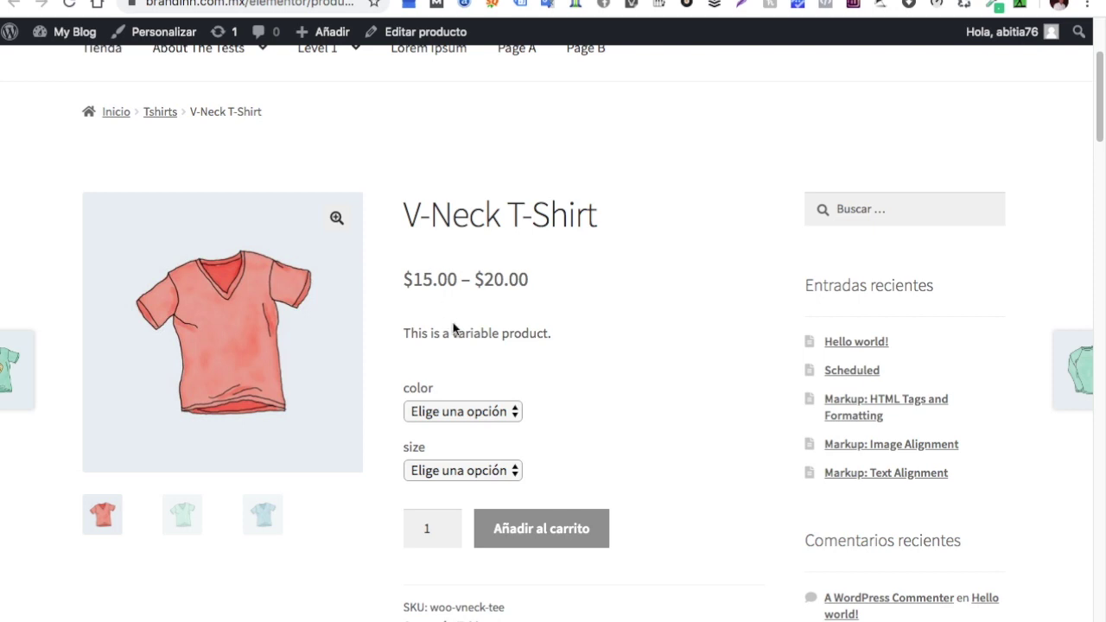
Scroll through the live V-Neck T-Shirt product page for reference
scroll(466, 341, down, 3)
scroll(466, 341, down, 2)
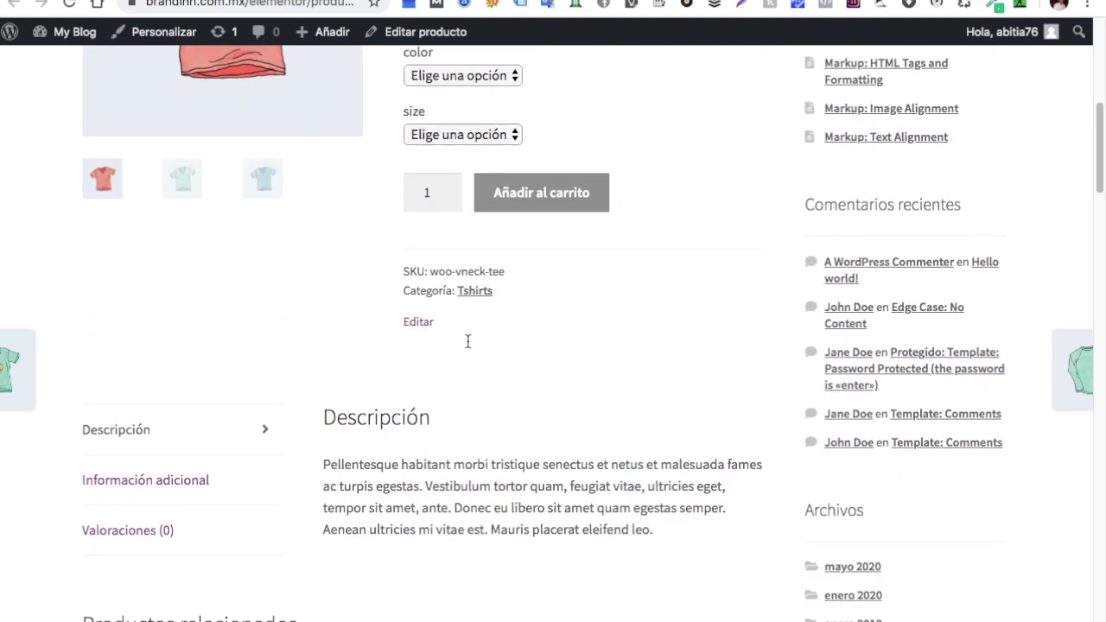
scroll(467, 343, up, 4)
scroll(467, 343, up, 3)
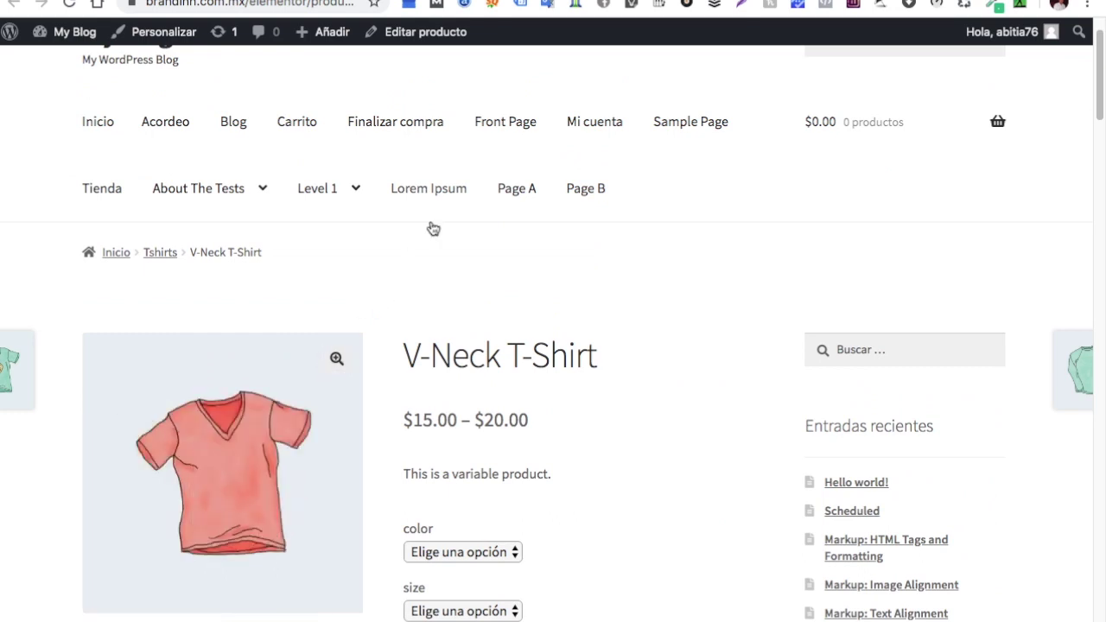
scroll(414, 246, down, 1)
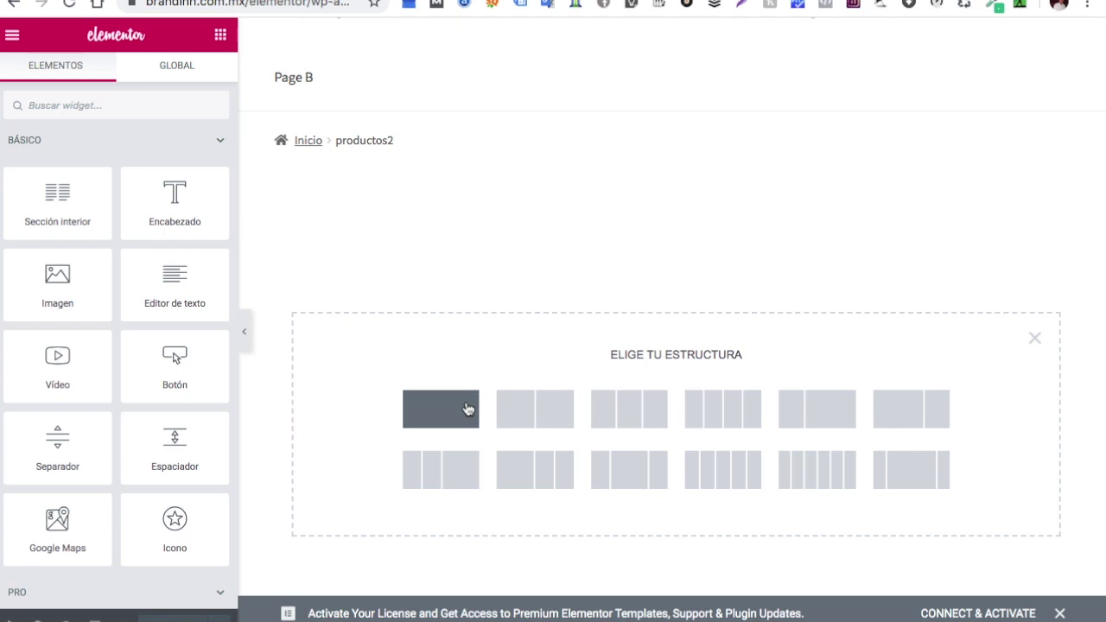
Create a two-column section and bring up the widget list for its left column
click(509, 409)
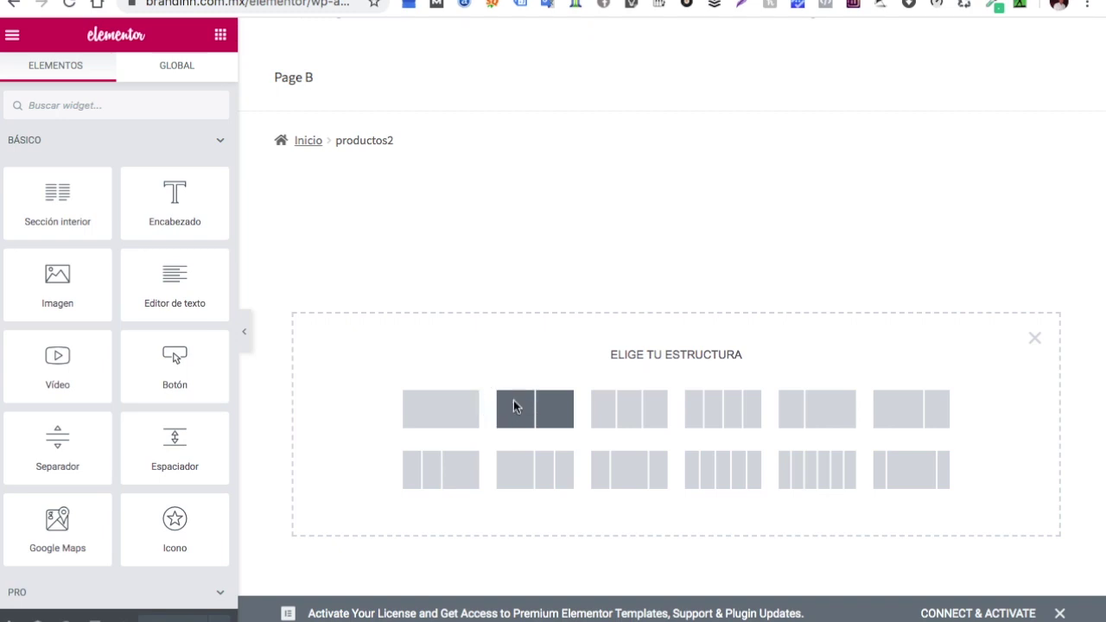
click(513, 406)
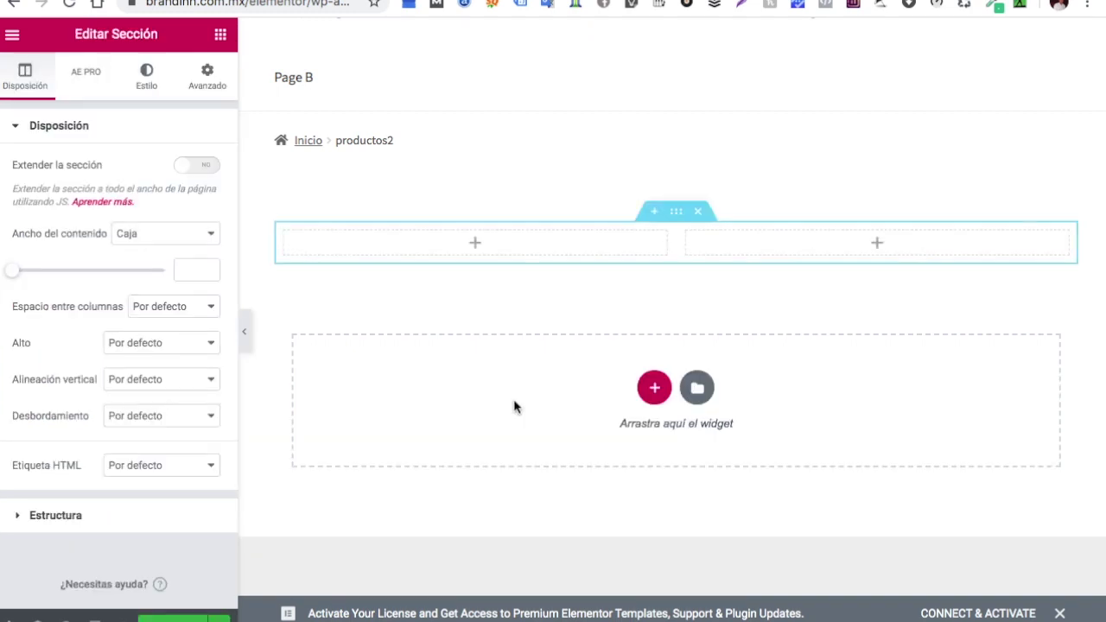
click(476, 245)
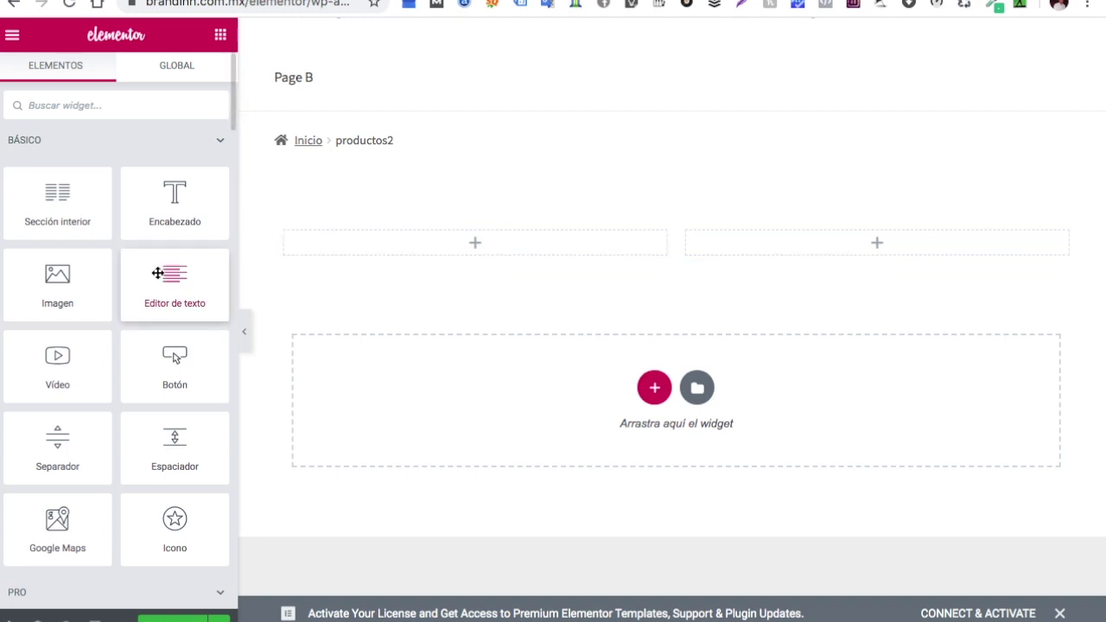
click(176, 106)
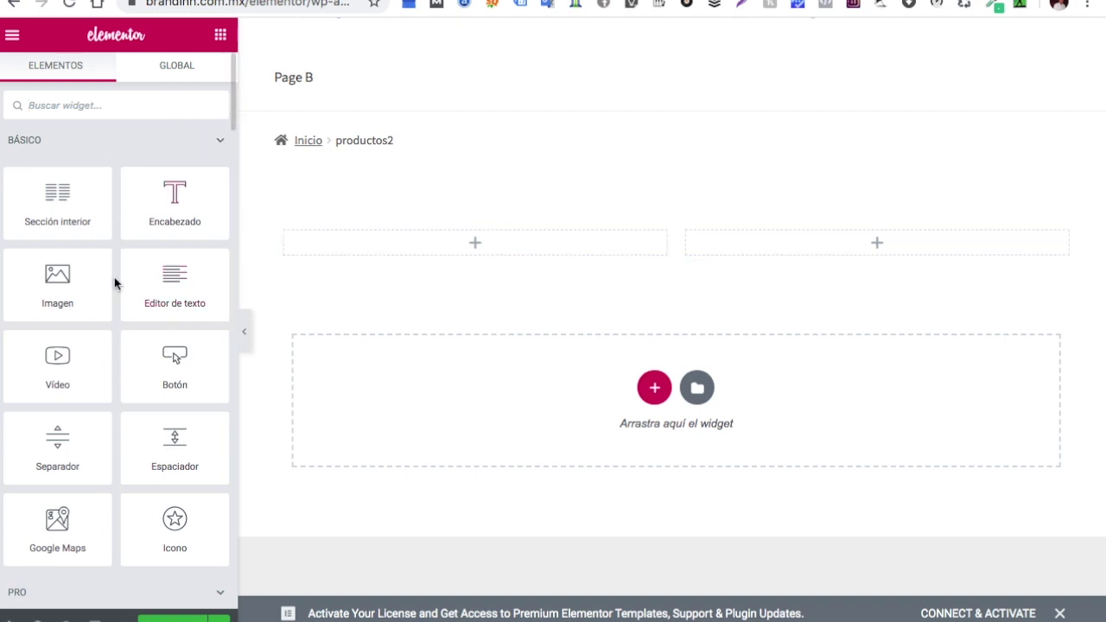
scroll(115, 290, down, 2)
scroll(115, 298, down, 5)
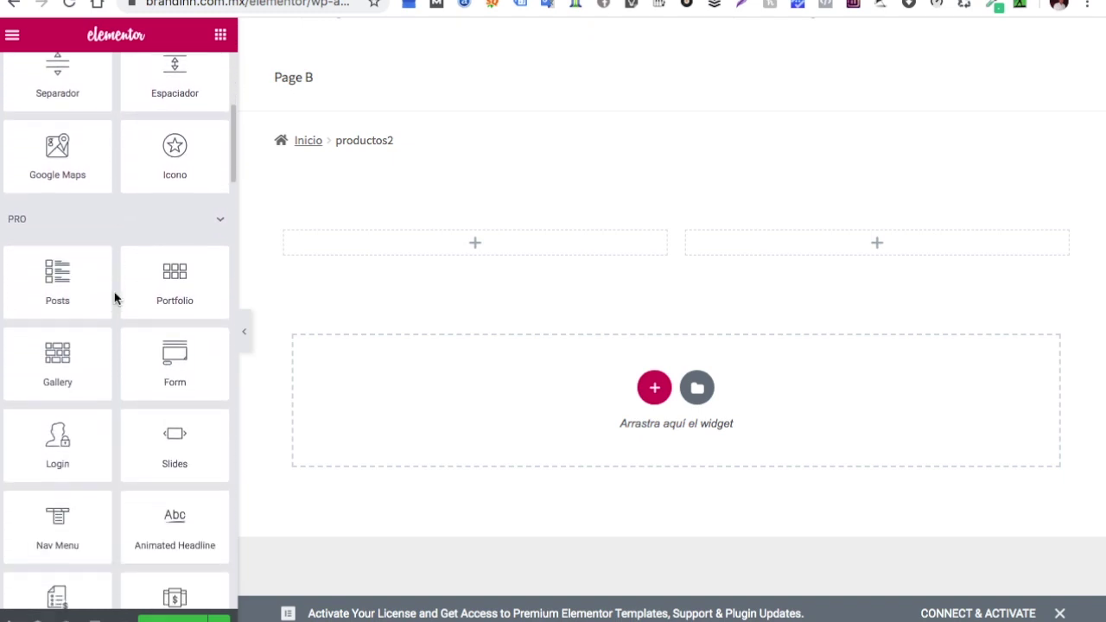
click(219, 221)
Drag AE - Woo Title from AE Template Elements into the left column
scroll(135, 272, down, 8)
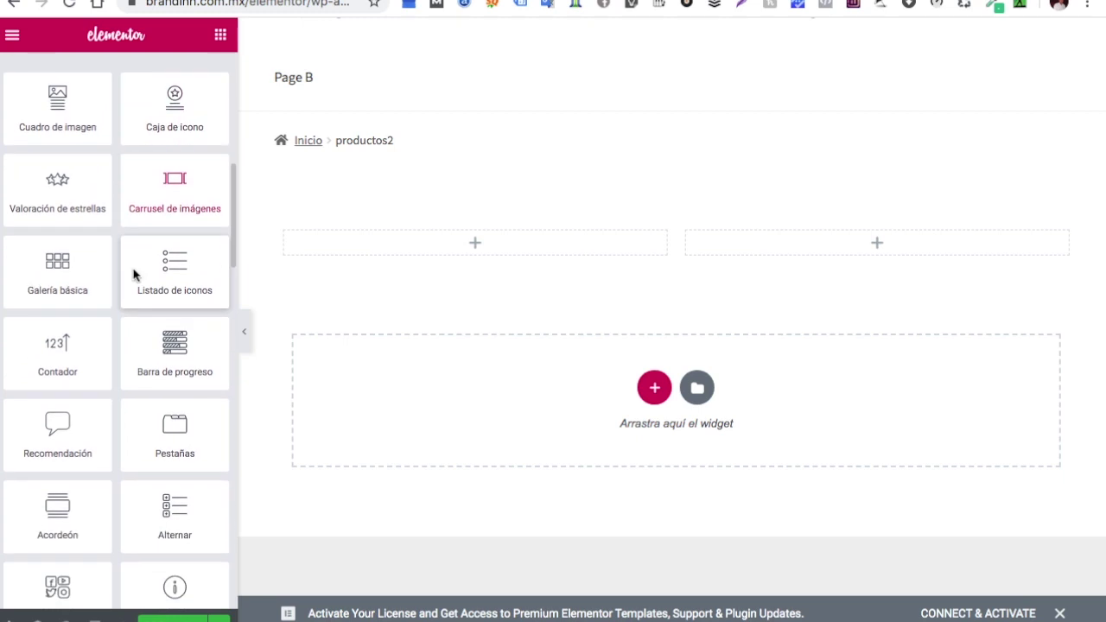
scroll(135, 272, down, 4)
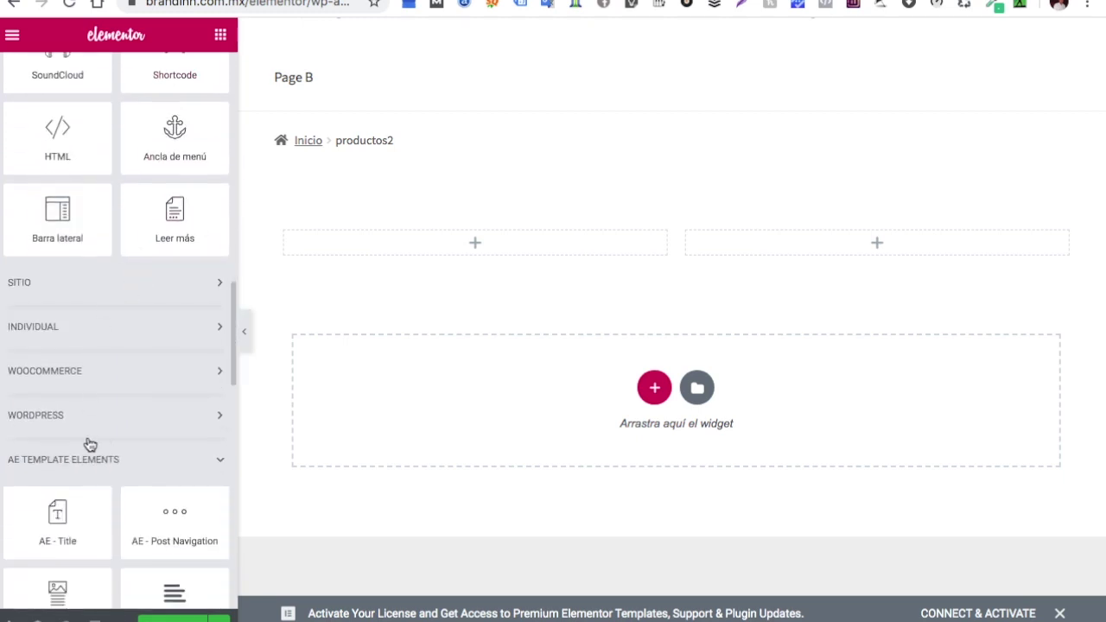
scroll(108, 441, down, 1)
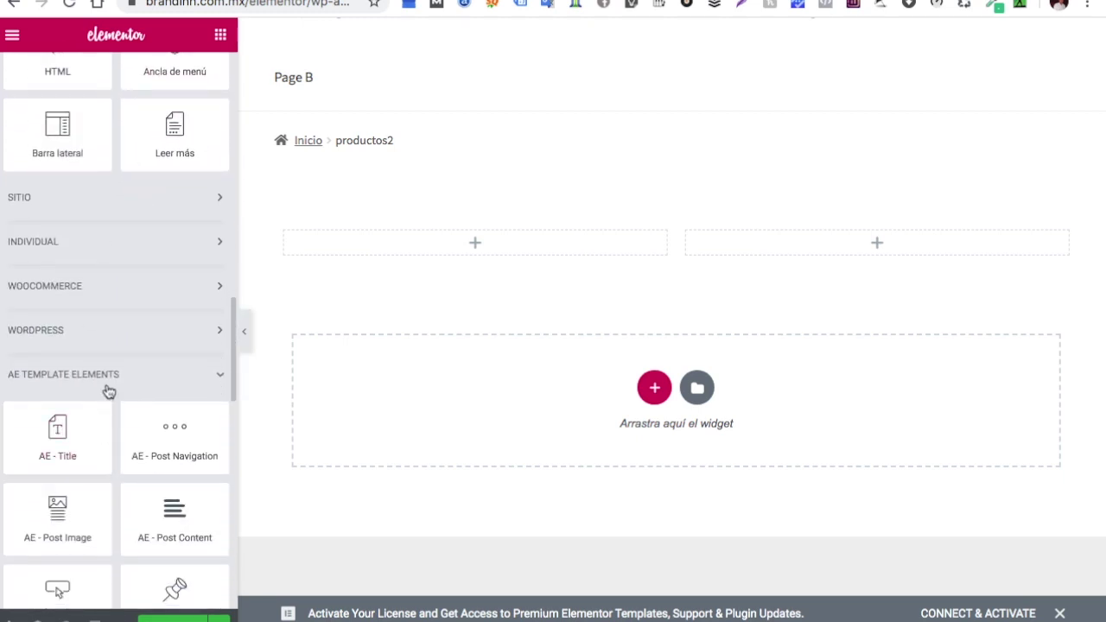
scroll(123, 388, down, 3)
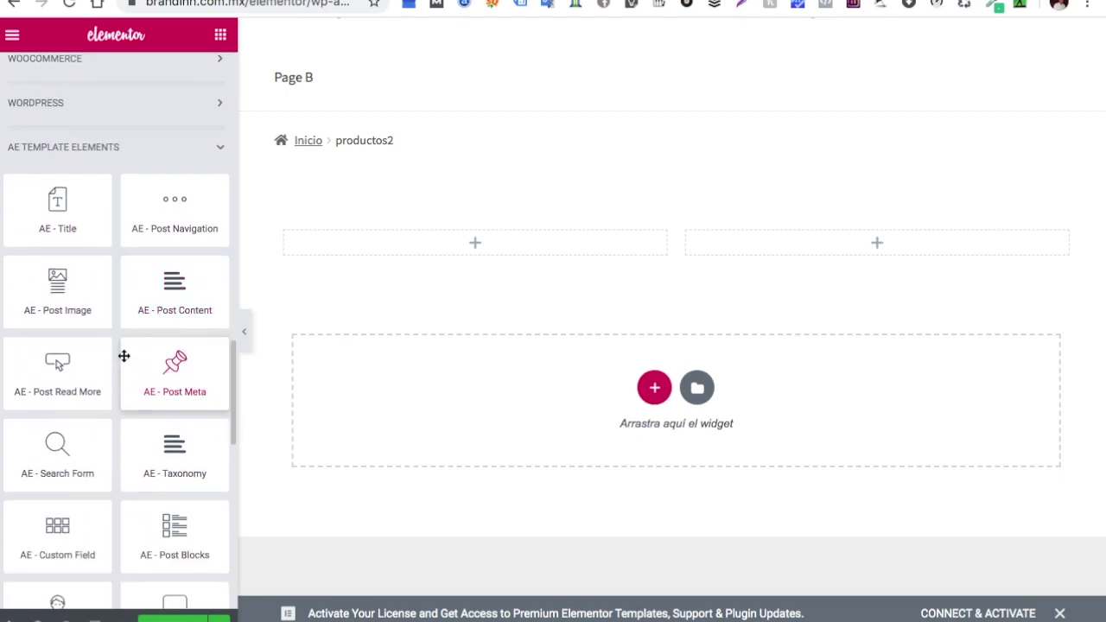
scroll(130, 337, down, 1)
scroll(131, 339, down, 8)
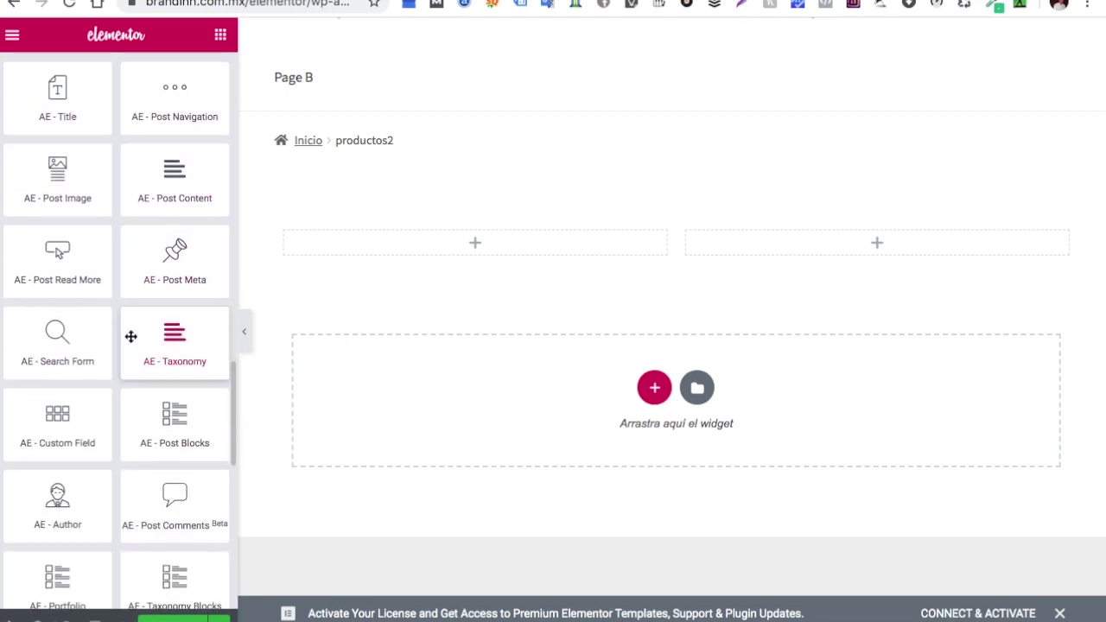
scroll(130, 336, down, 1)
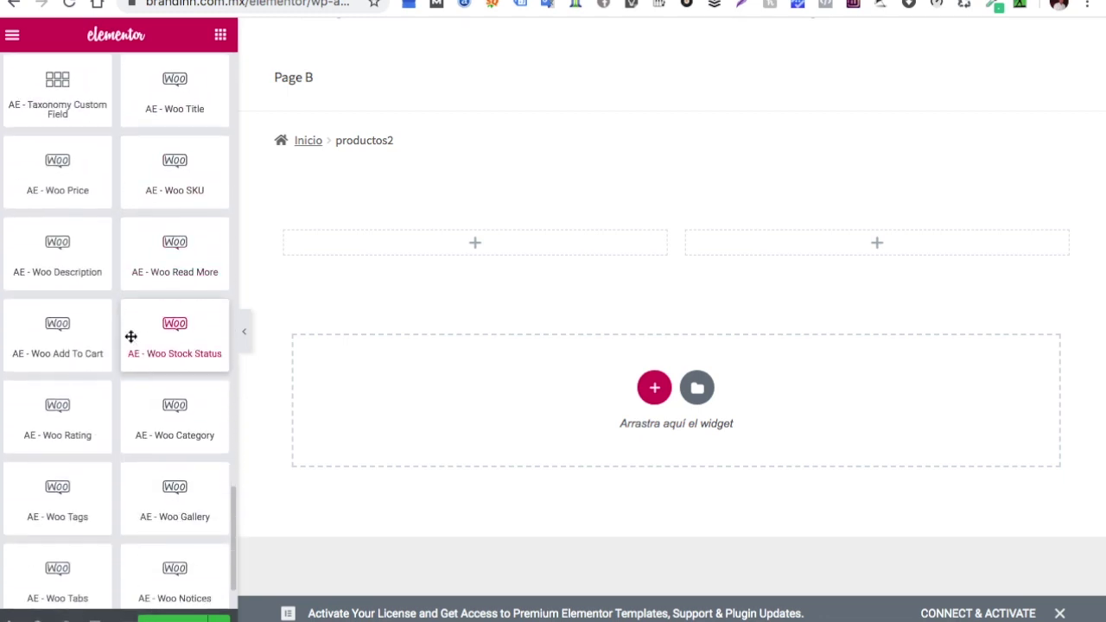
drag(175, 92, 457, 254)
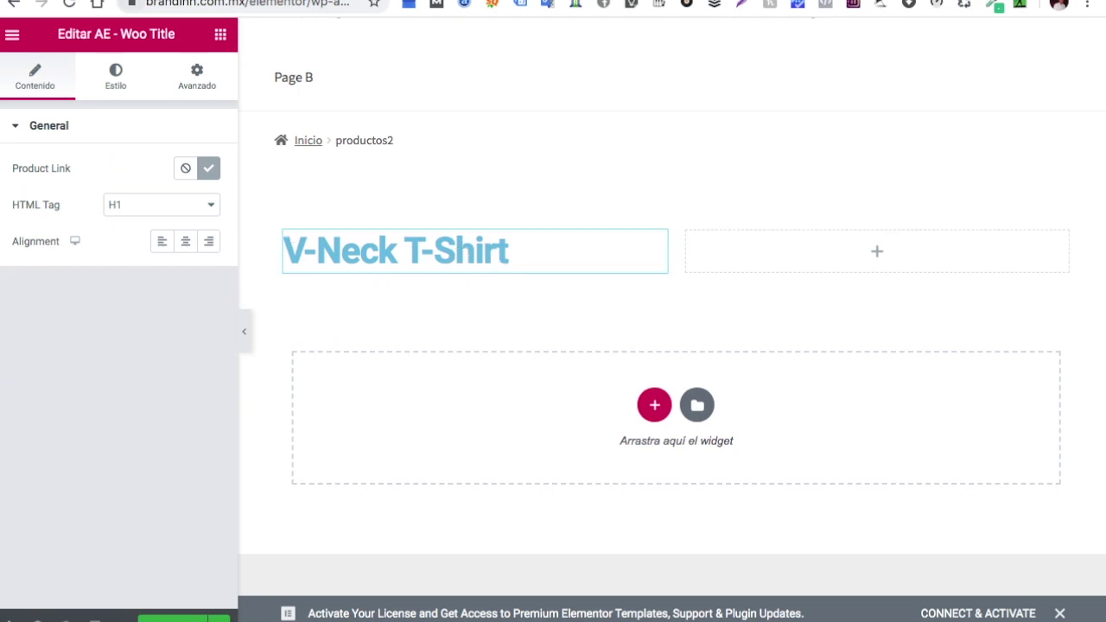
Compare with the live product tab, keep AE - Woo Title left, and select the right column
key(ctrl+Tab)
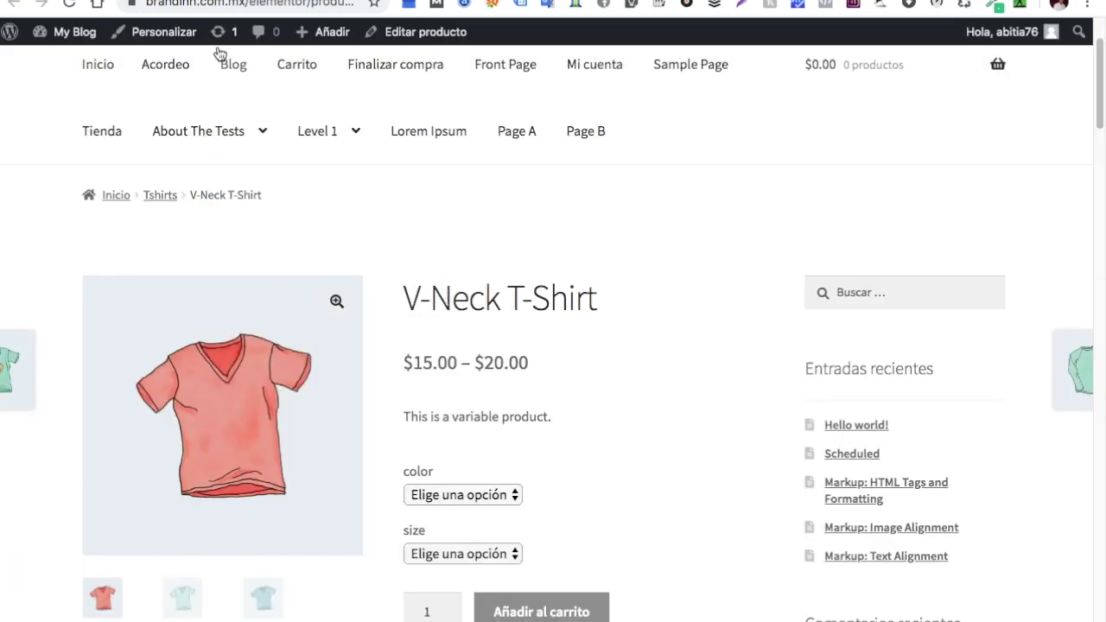
key(ctrl+shift+Tab)
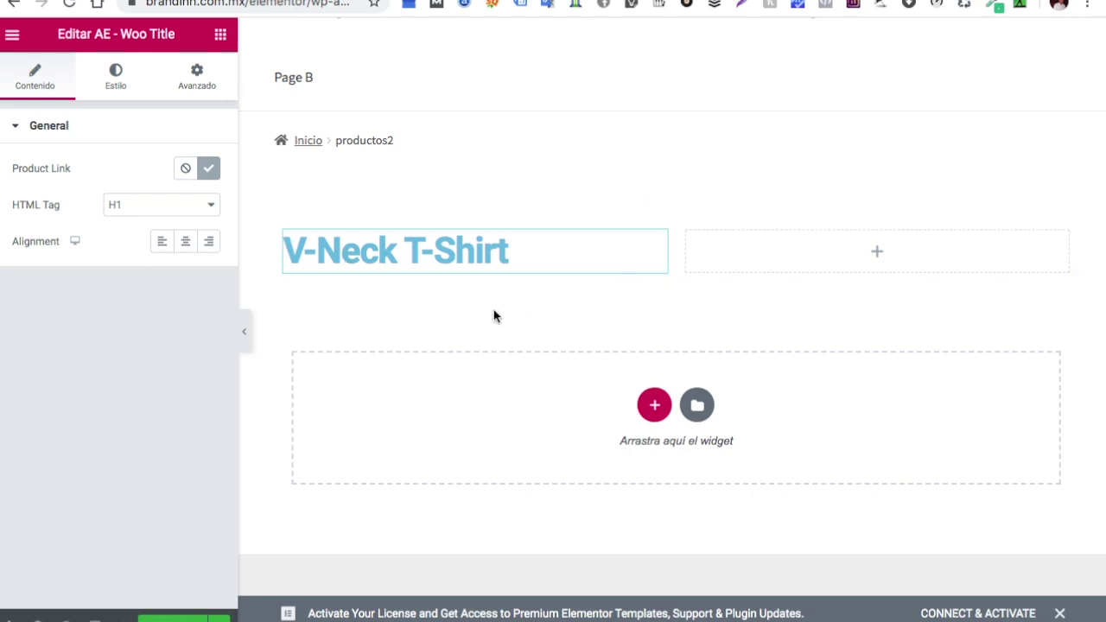
click(656, 245)
drag(656, 244, 837, 250)
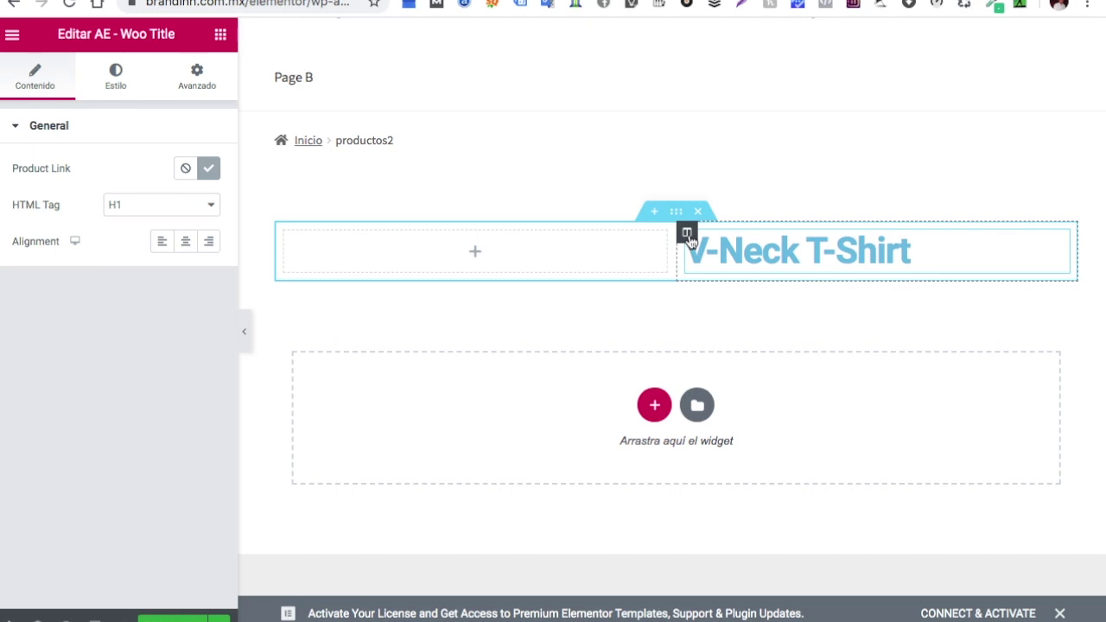
drag(688, 235, 775, 252)
drag(1062, 249, 494, 250)
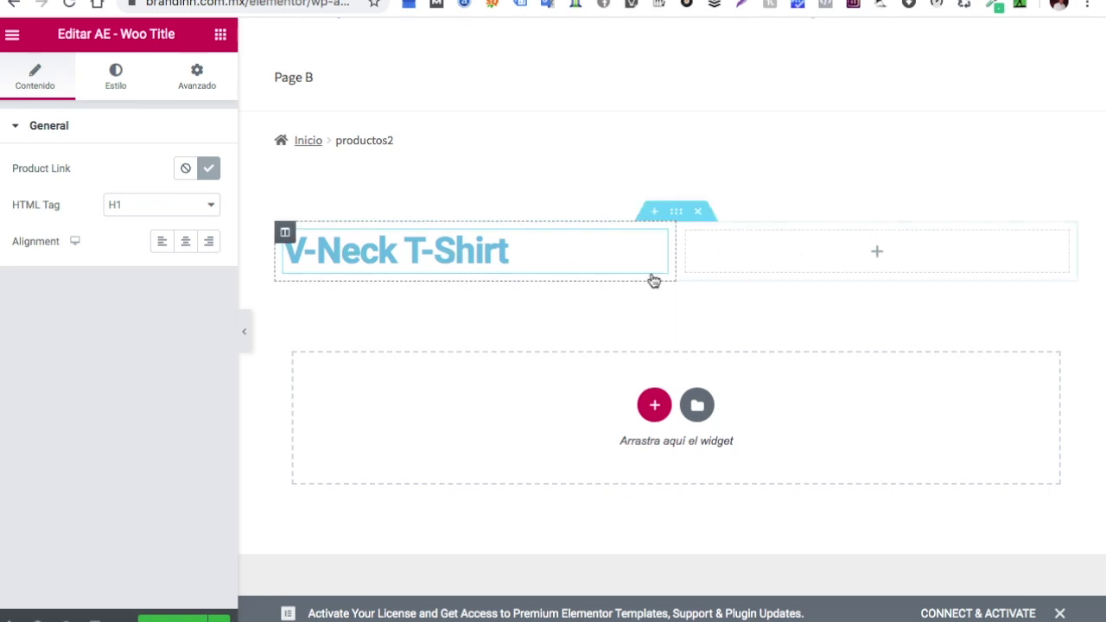
click(876, 253)
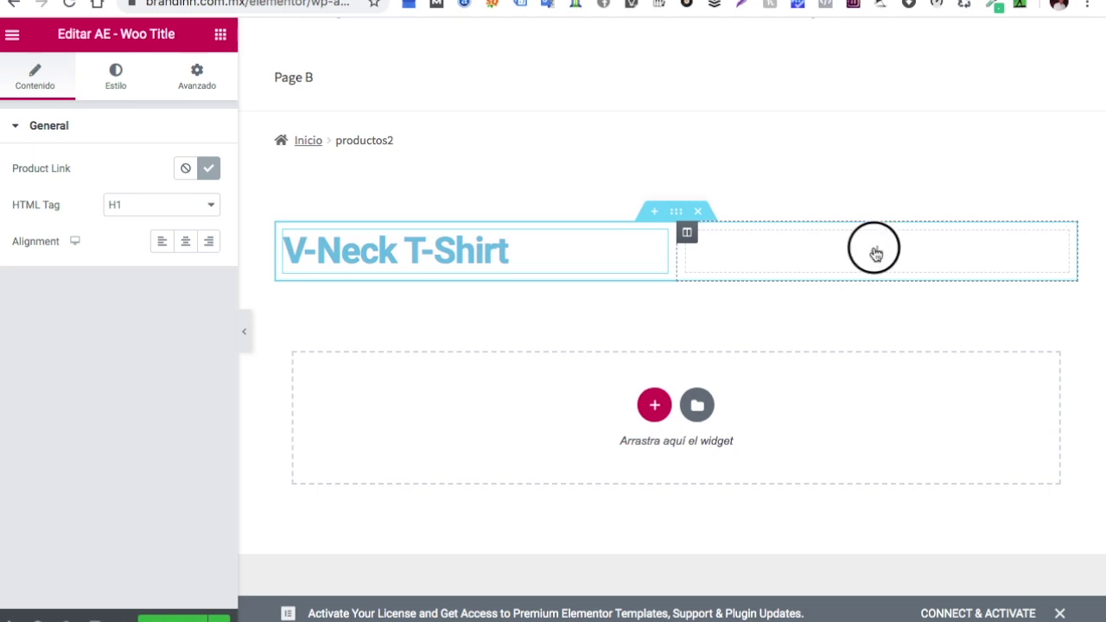
Add the AE - Woo Price widget ($15.00 – $20.00) to the right column
click(876, 254)
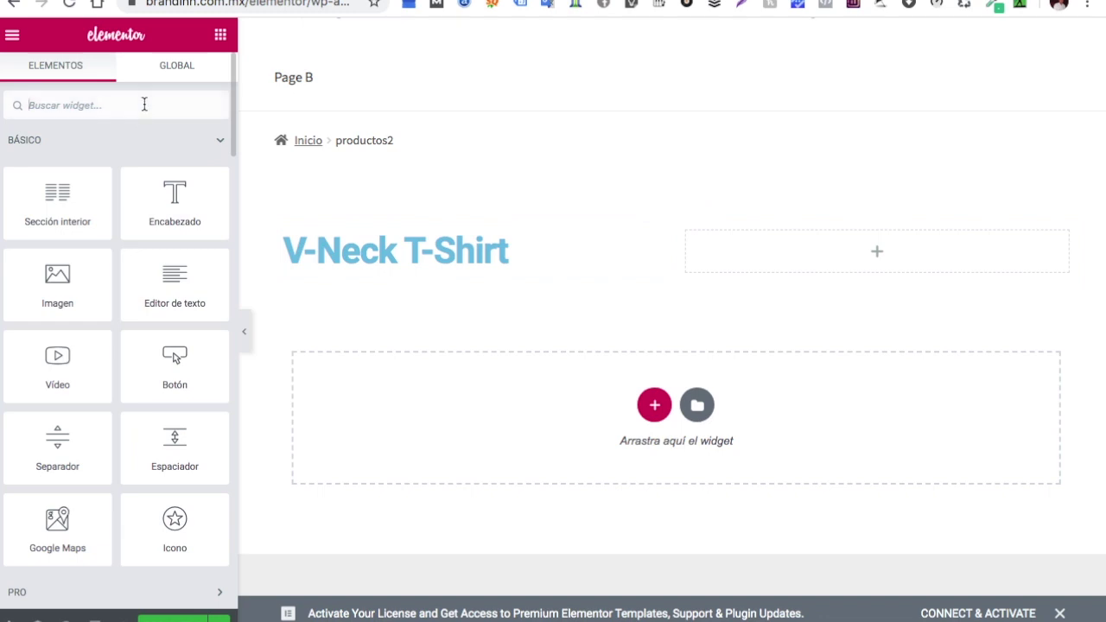
text(ae)
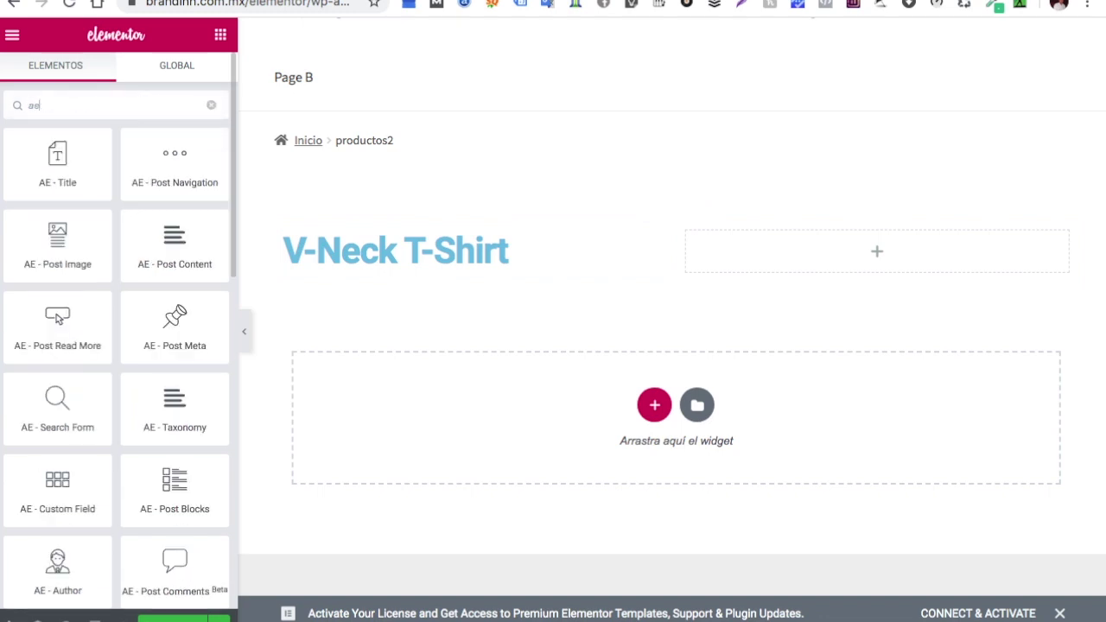
scroll(81, 207, down, 8)
scroll(81, 208, up, 2)
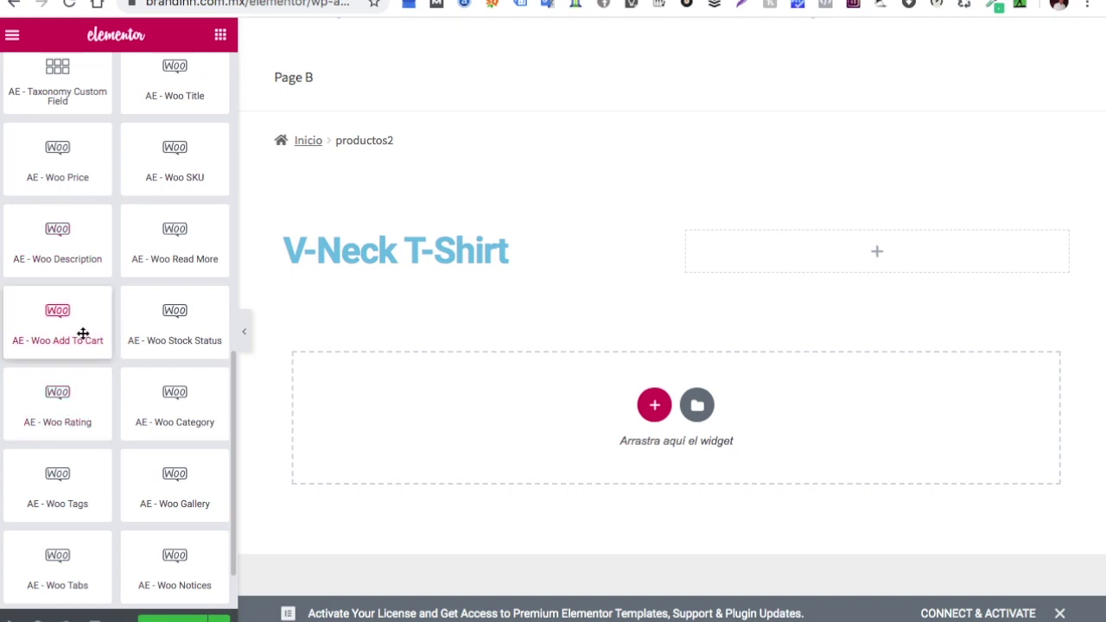
scroll(101, 269, up, 1)
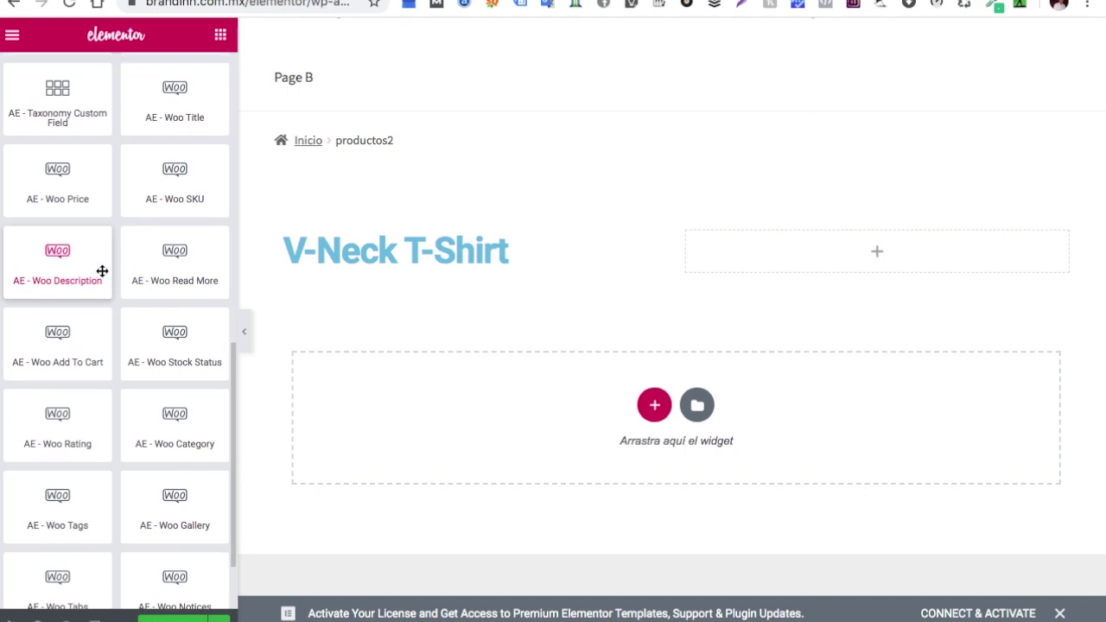
drag(66, 223, 913, 252)
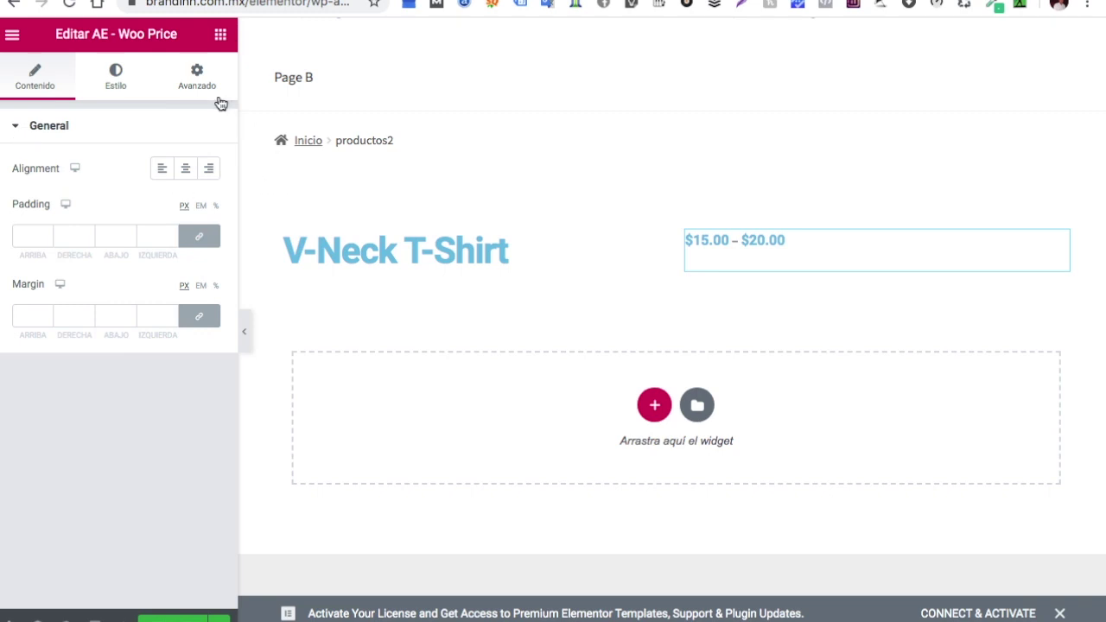
Add the AE - Woo SKU widget showing woo-vneck-tee below the price
click(221, 38)
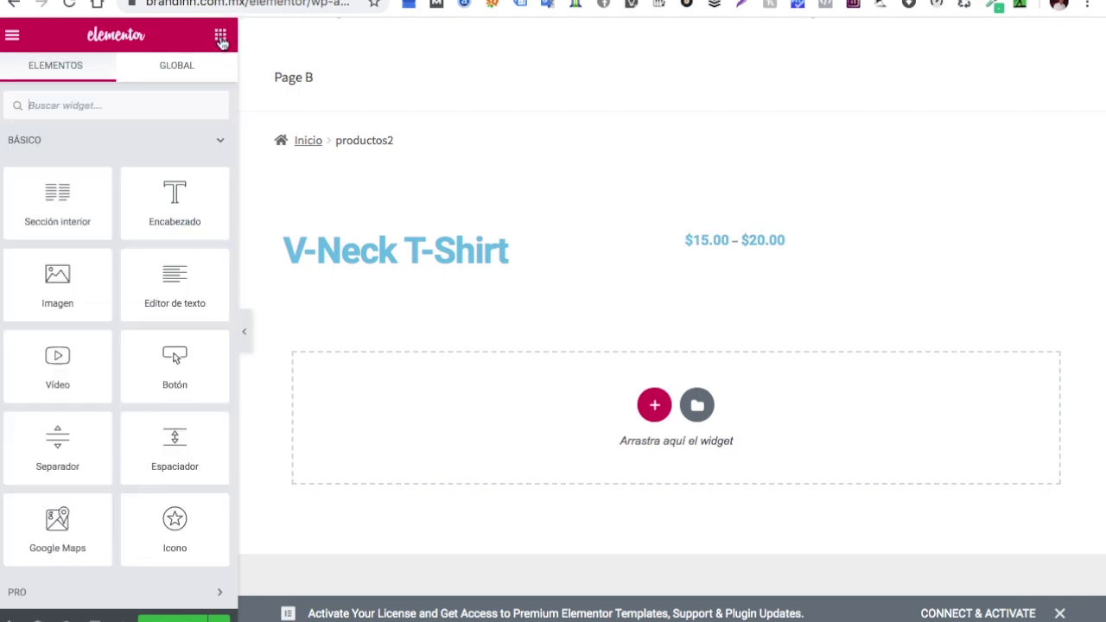
click(133, 104)
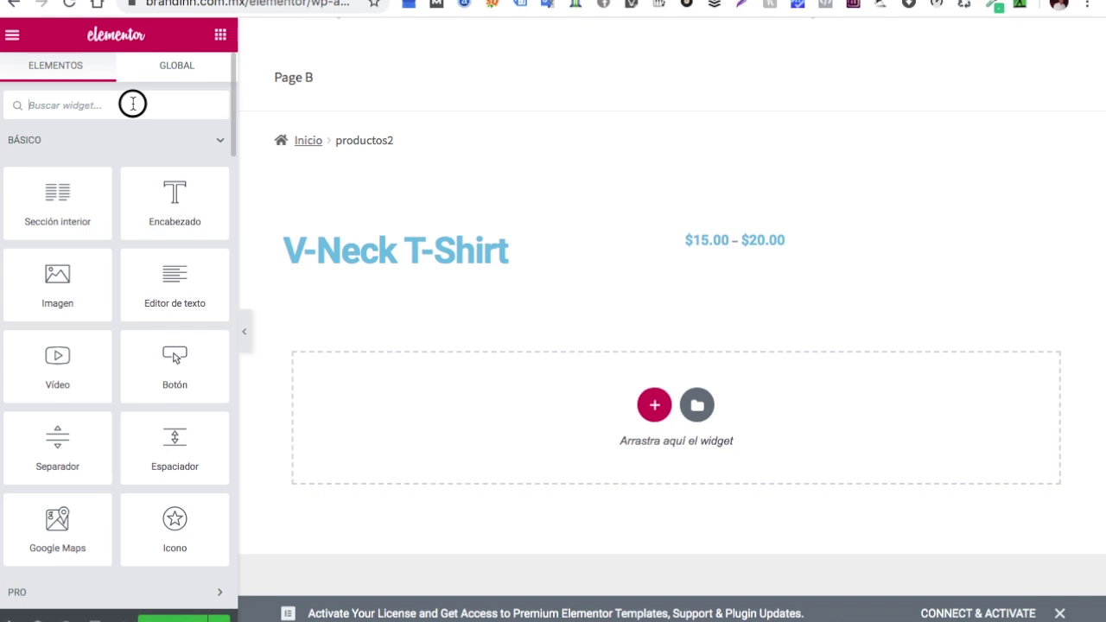
text(ae)
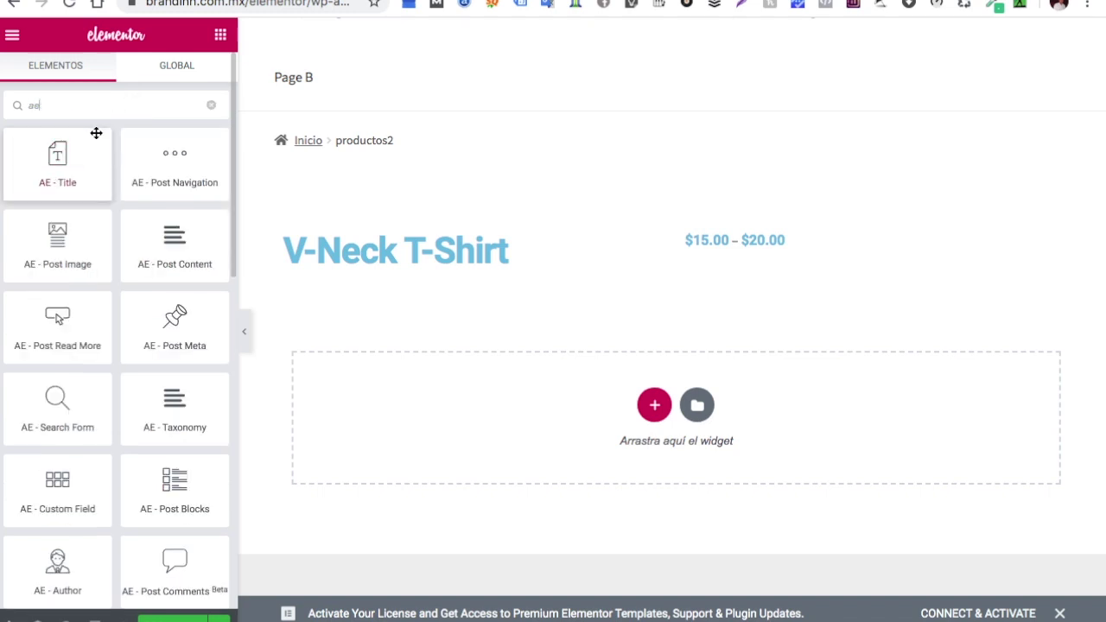
scroll(98, 212, down, 3)
scroll(100, 212, down, 5)
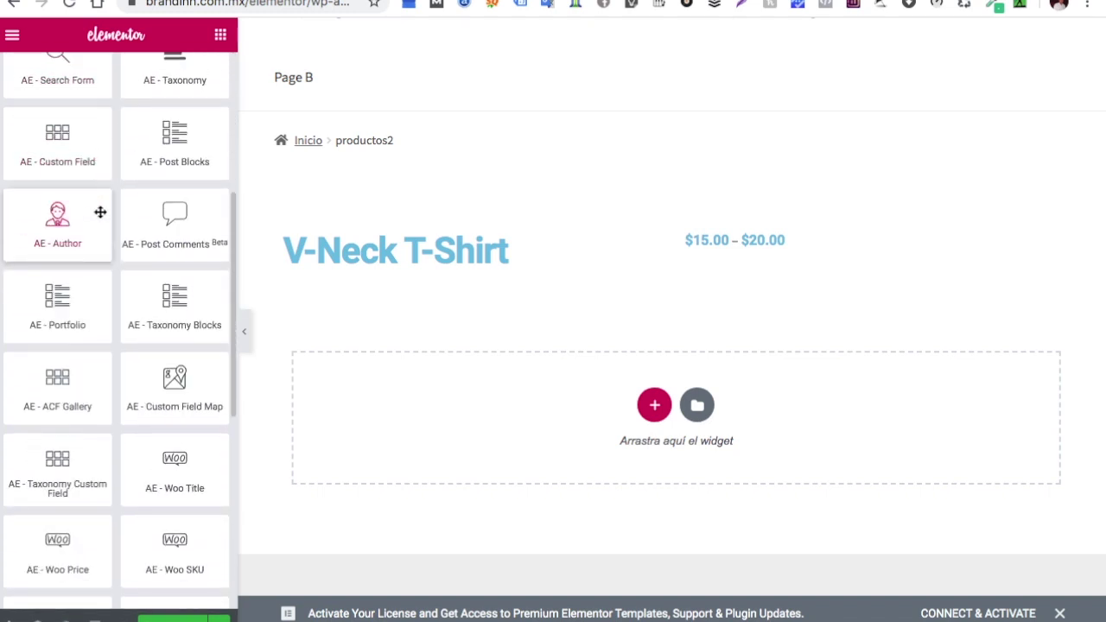
scroll(99, 214, down, 1)
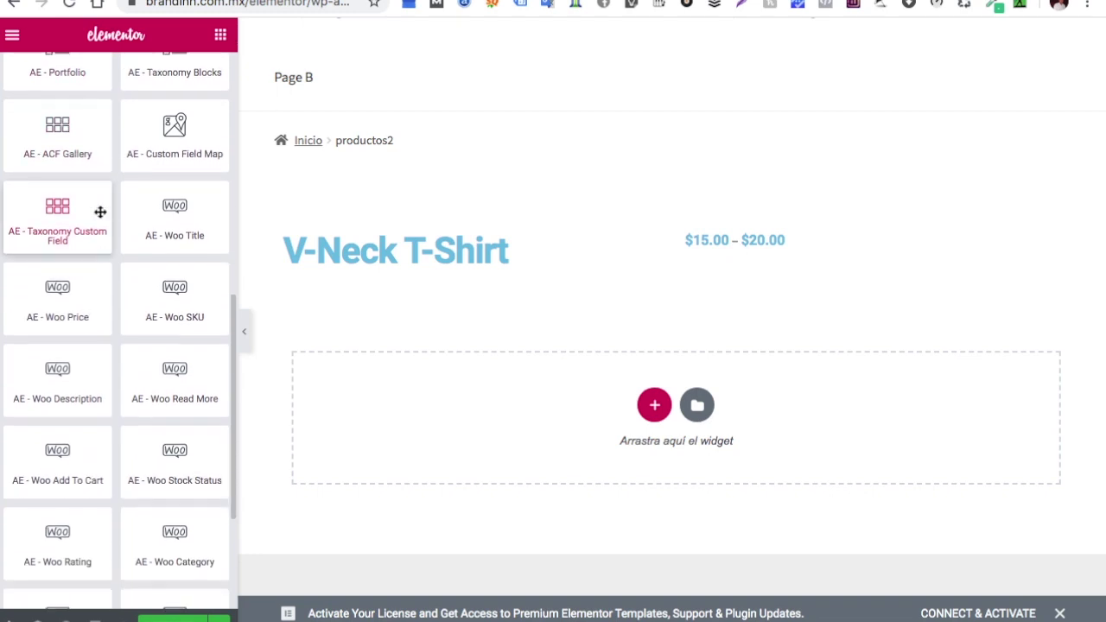
drag(184, 321, 745, 264)
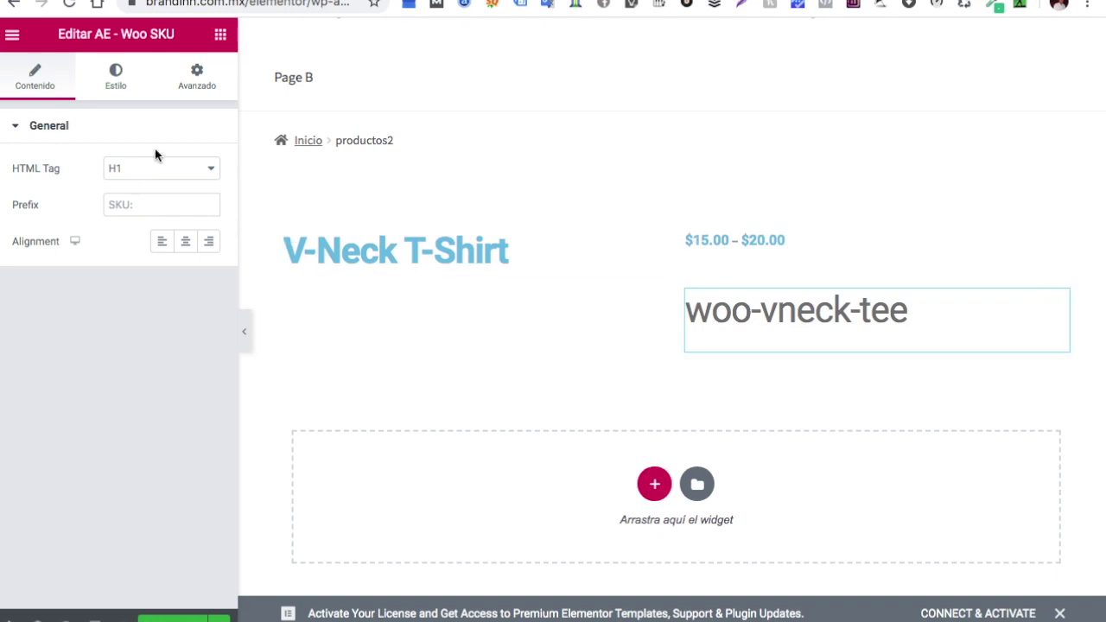
Set the SKU widget's prefix text to 'SKU:'
click(127, 205)
text(SKU:)
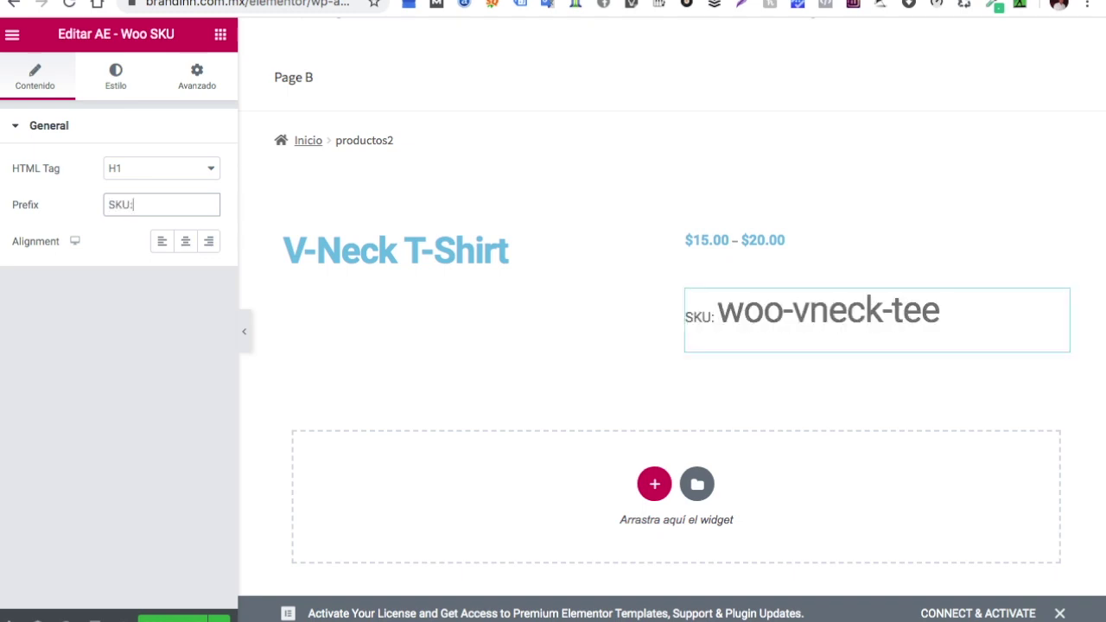
click(122, 87)
Make the SKU text blue #4054B2, then filter widgets for 'woo'
click(122, 88)
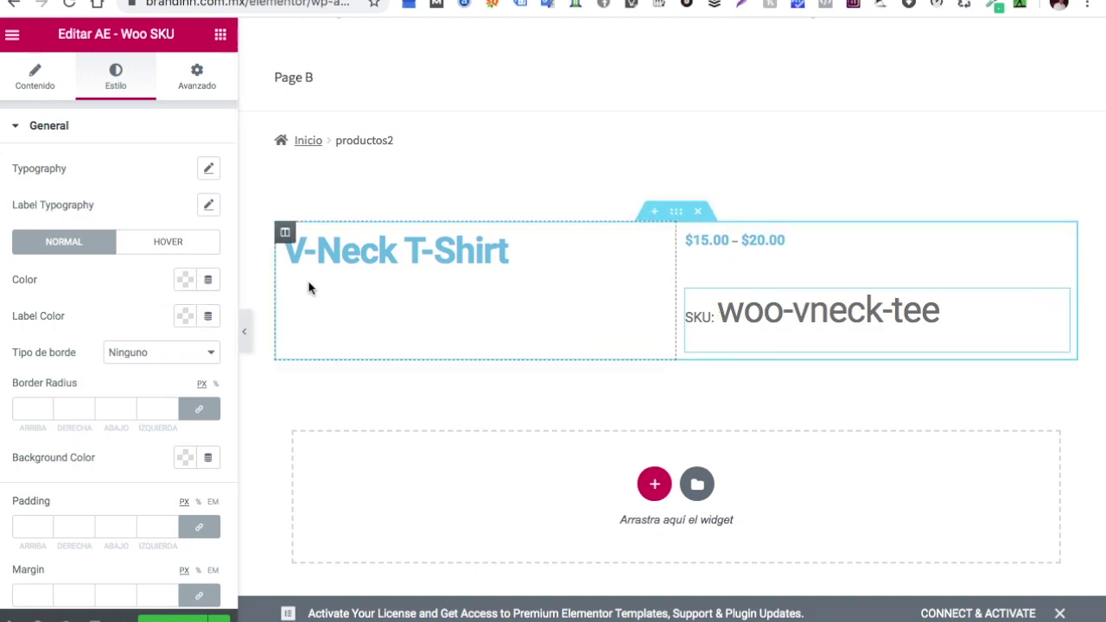
click(185, 279)
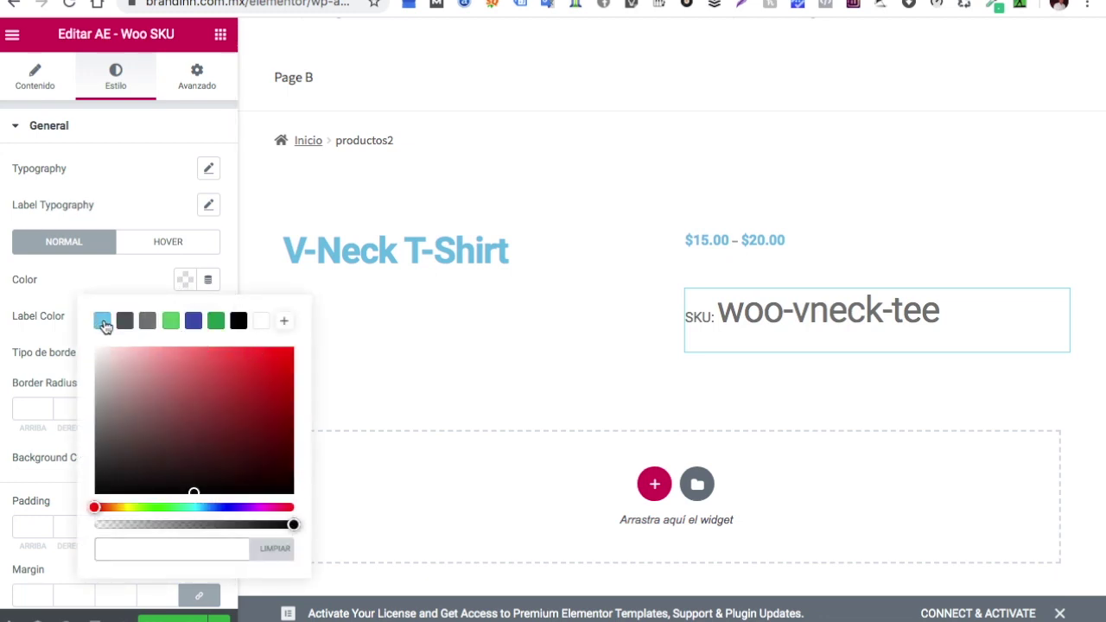
click(193, 321)
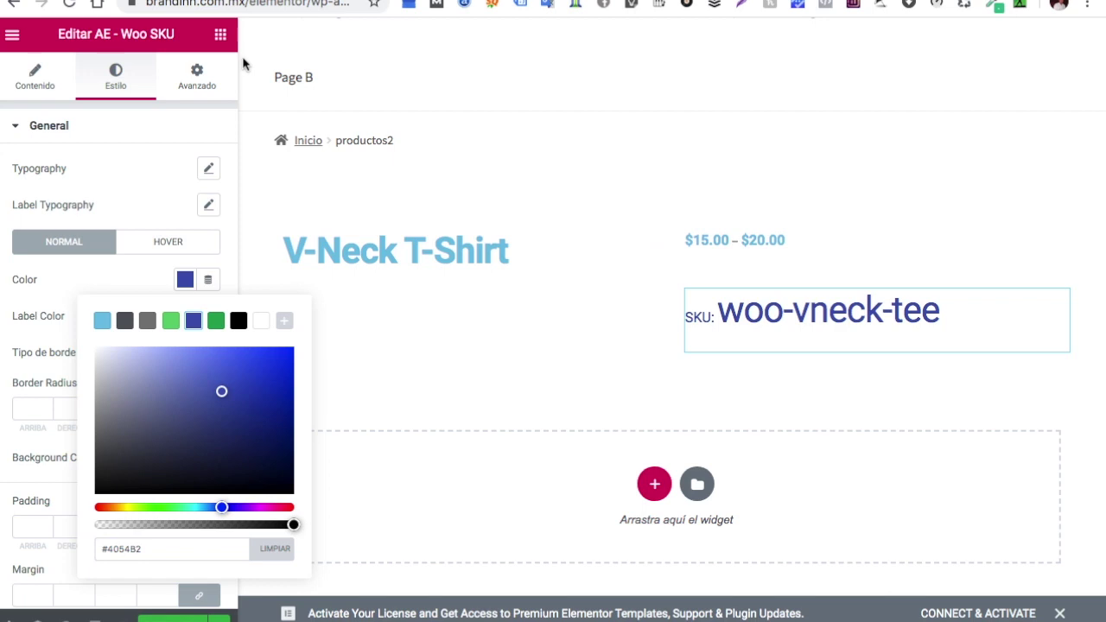
click(222, 39)
click(222, 36)
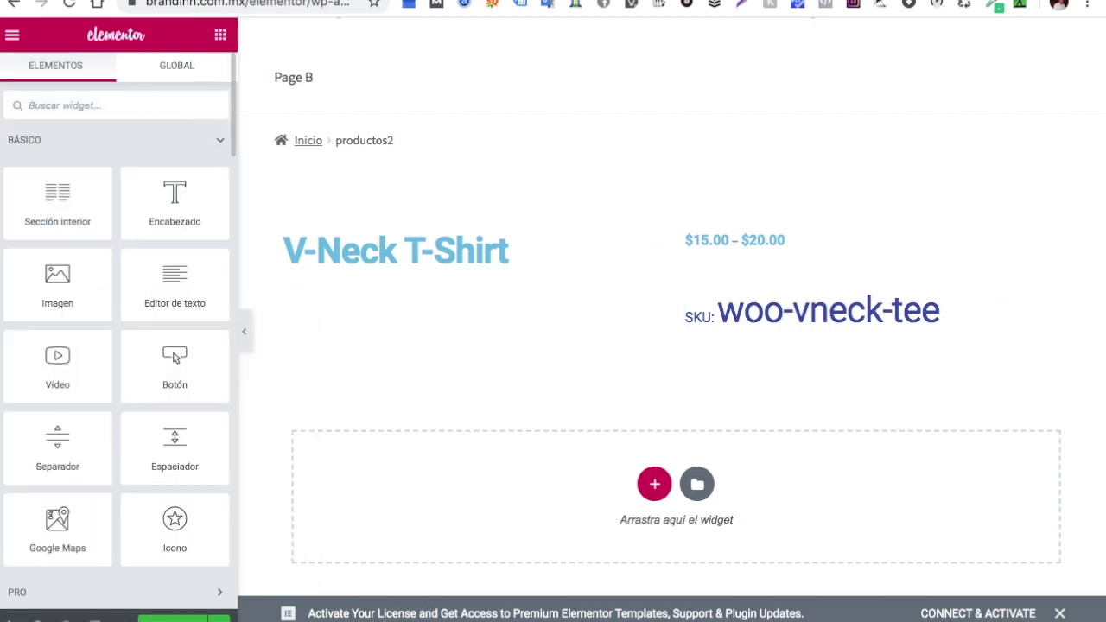
text(woo)
scroll(124, 440, down, 10)
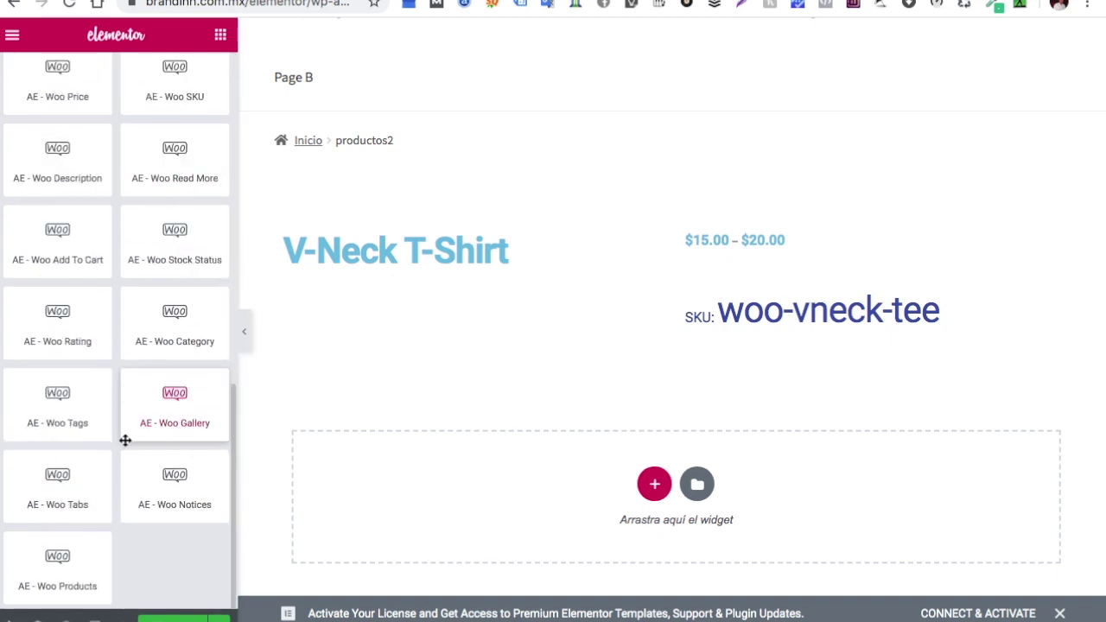
scroll(110, 501, up, 5)
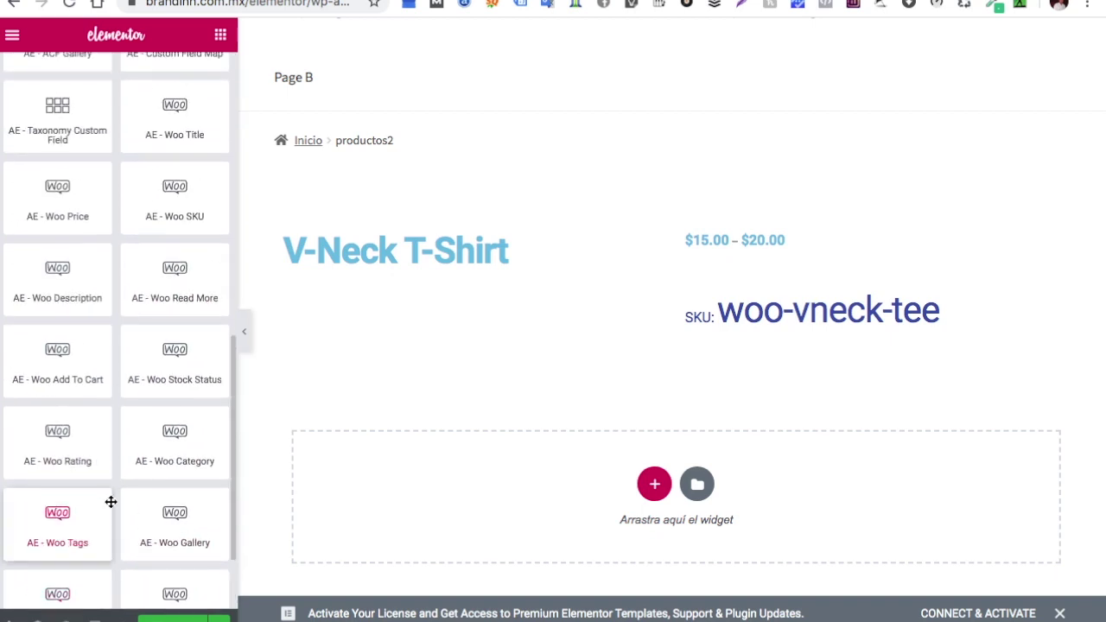
scroll(110, 502, up, 10)
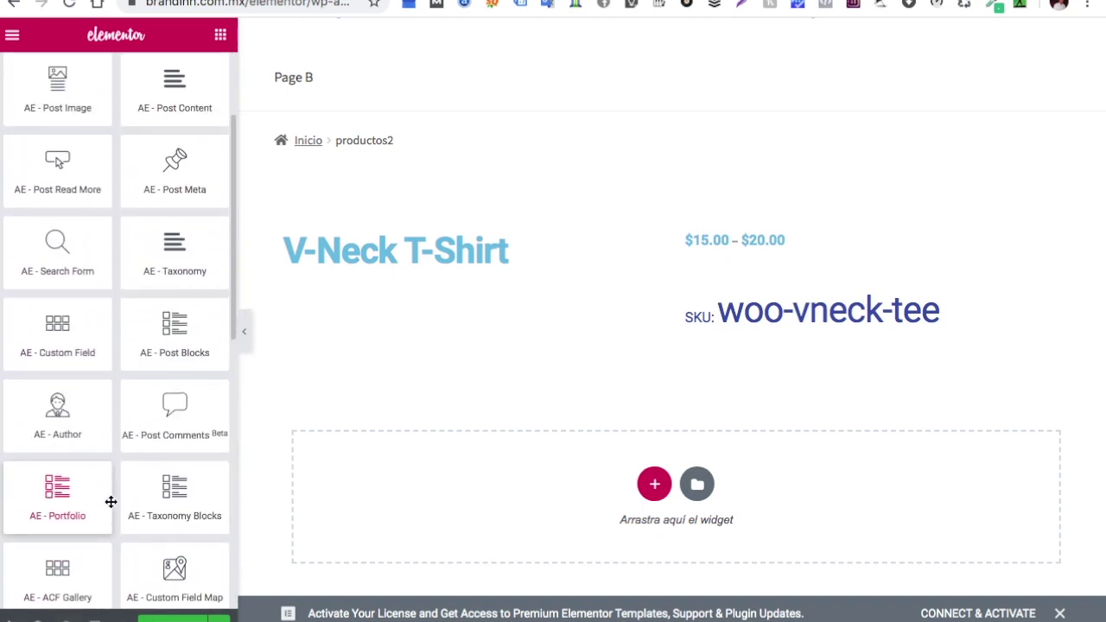
drag(50, 124, 389, 295)
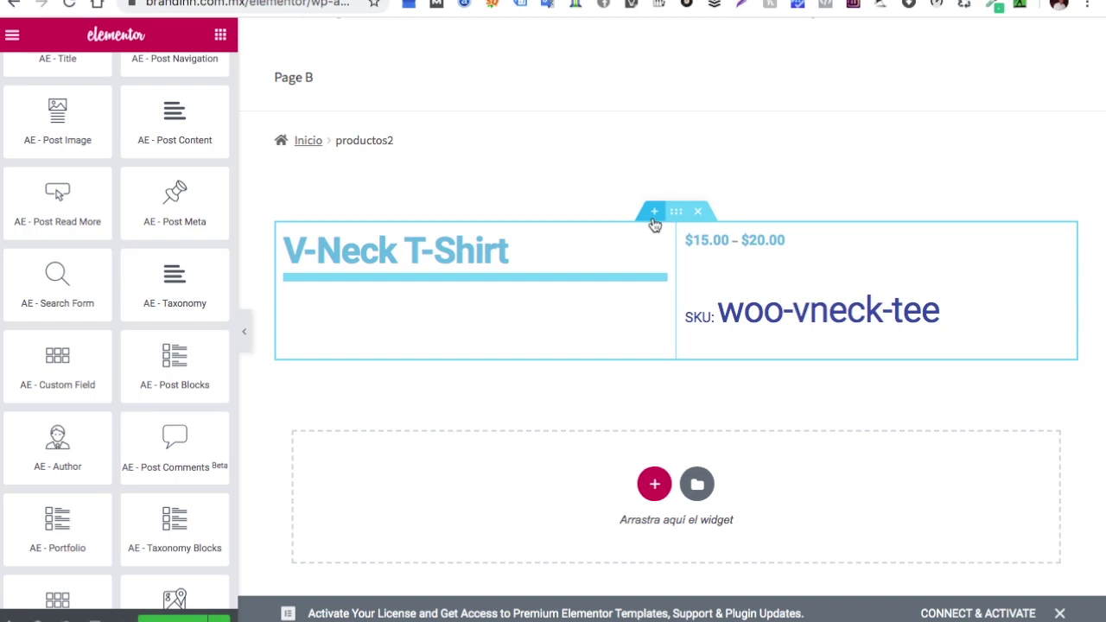
click(655, 212)
click(656, 303)
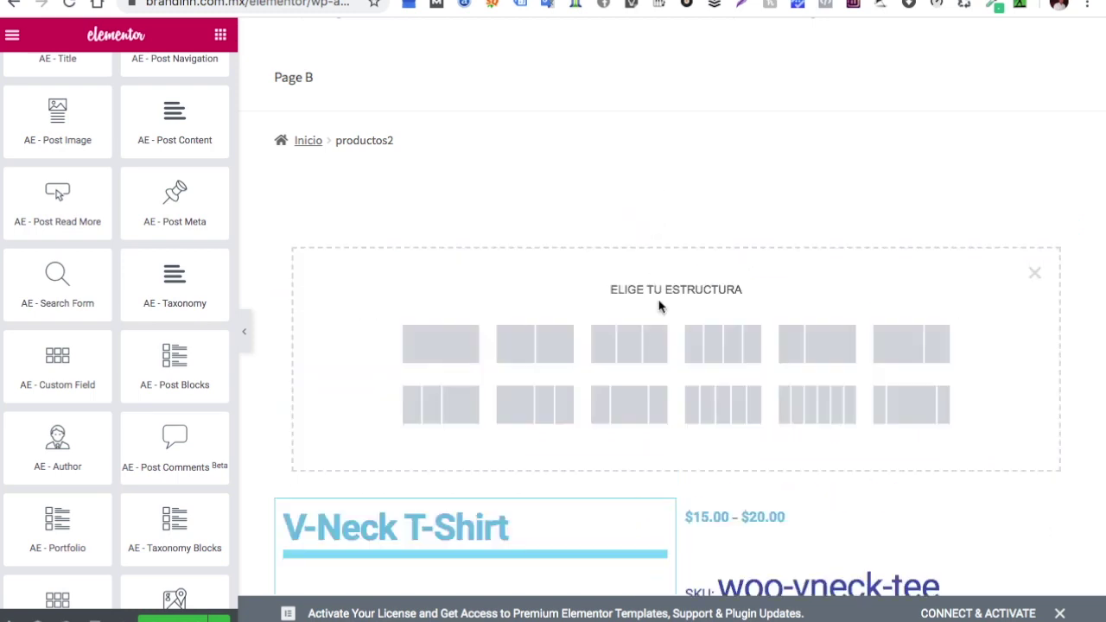
click(465, 349)
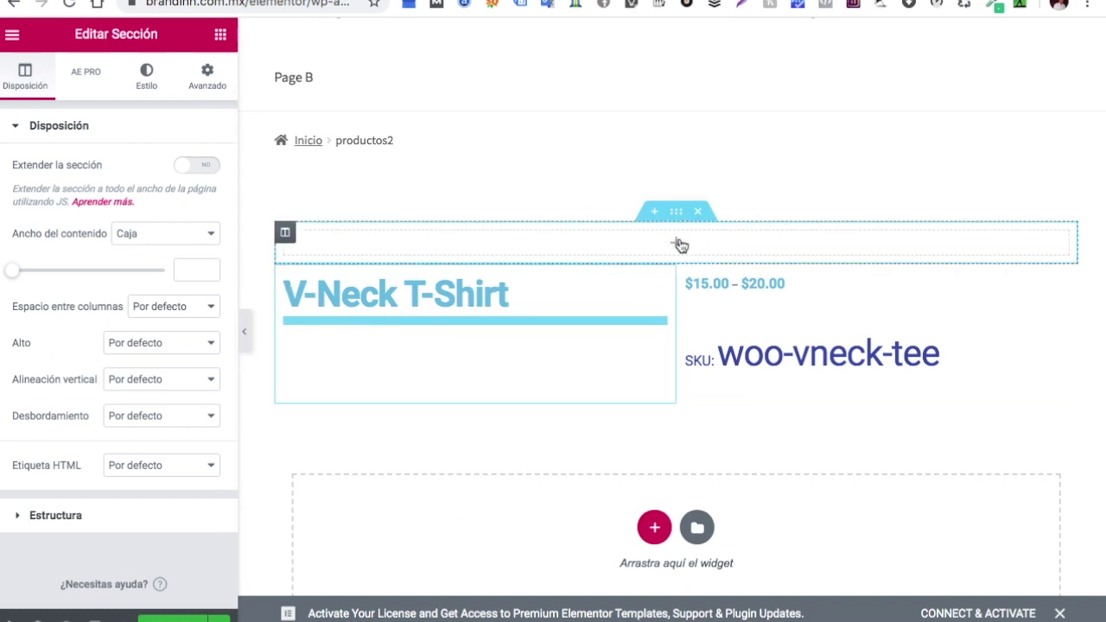
click(447, 292)
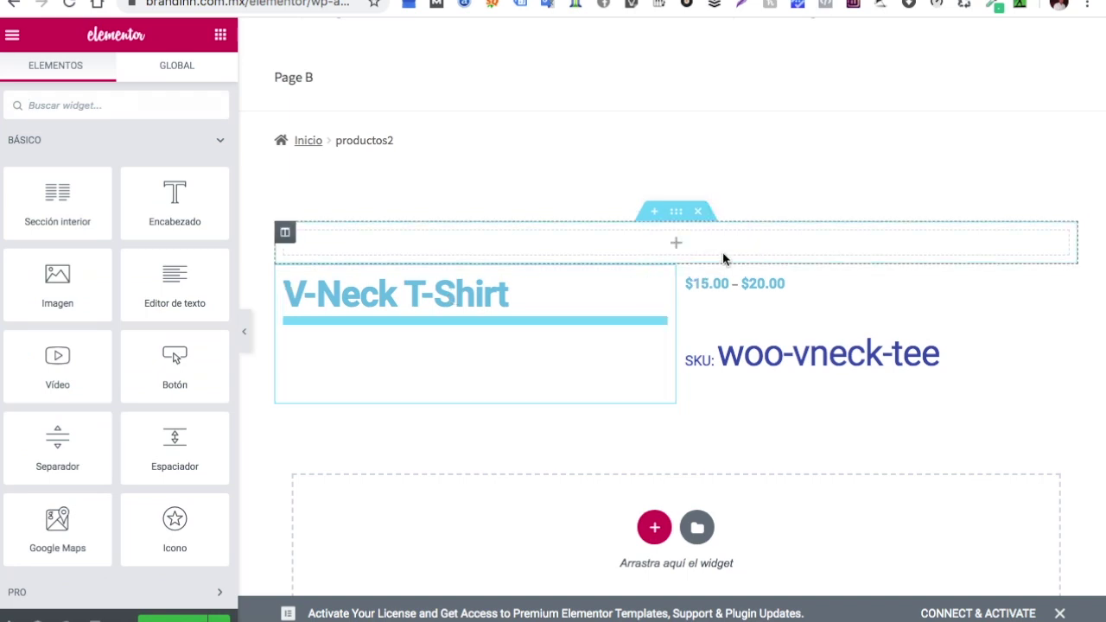
click(679, 245)
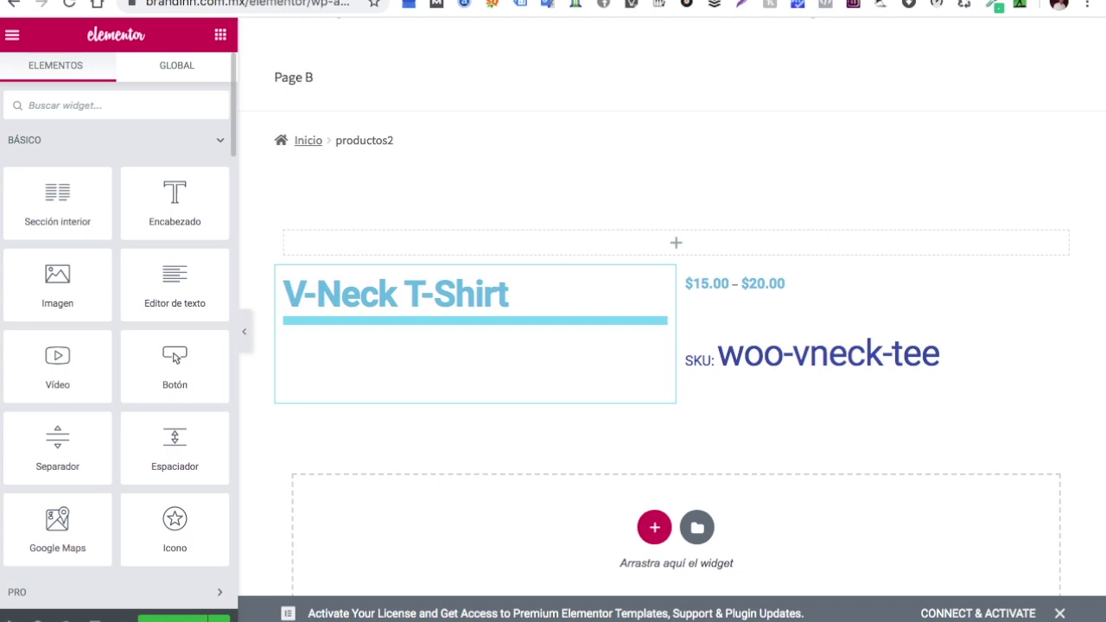
click(104, 105)
text(ae)
drag(62, 235, 613, 239)
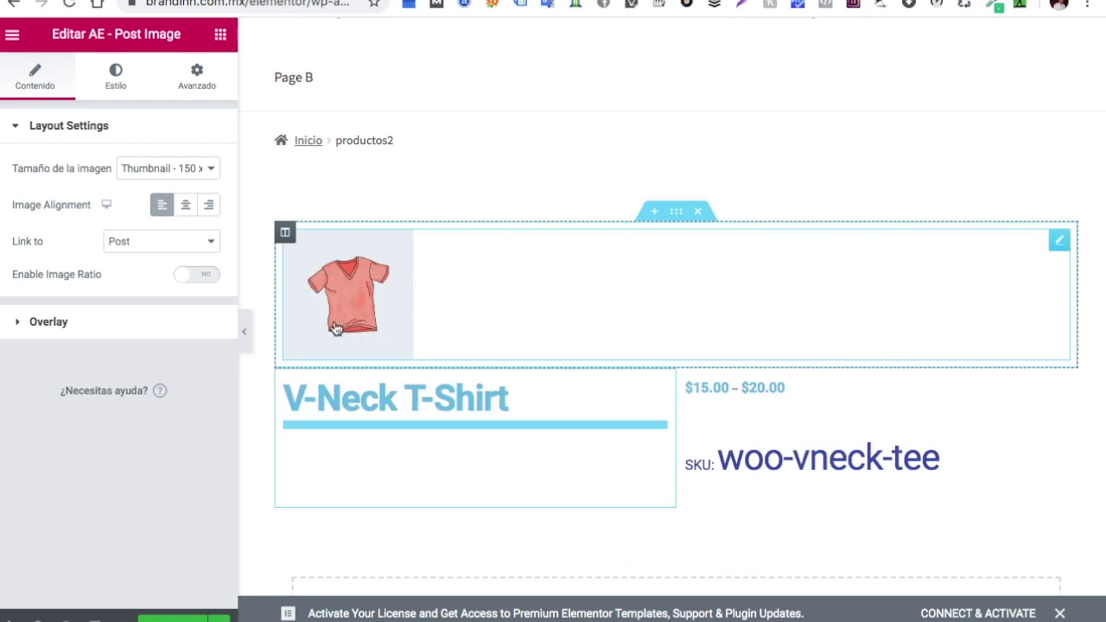
click(698, 212)
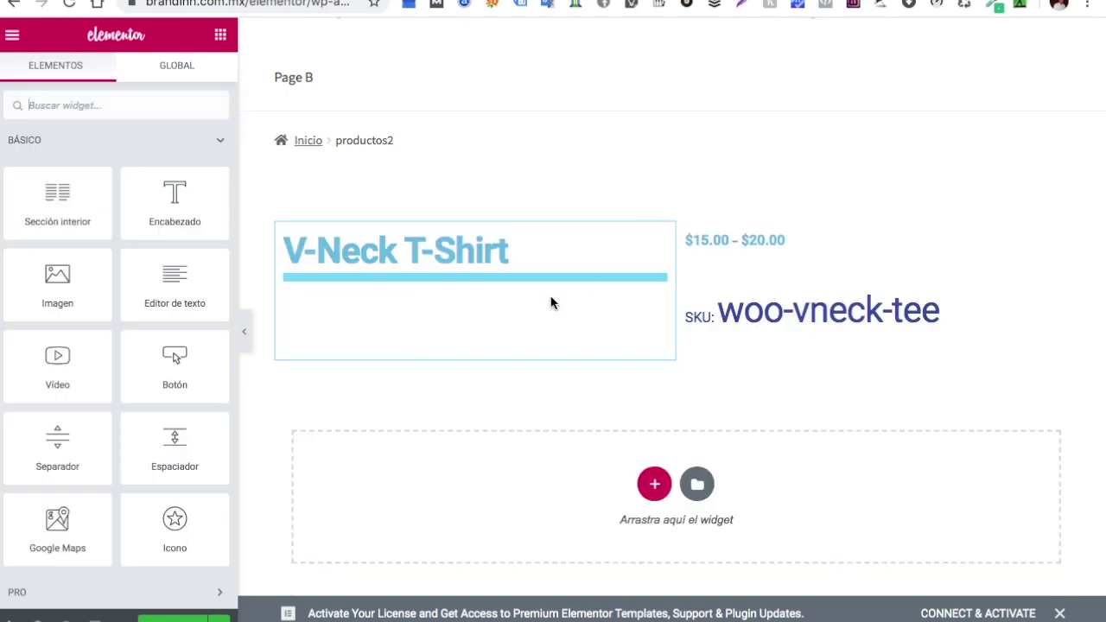
Place a Medium Large 768 x 0 AE - Post Image in the left column, with the title moved above it
click(478, 315)
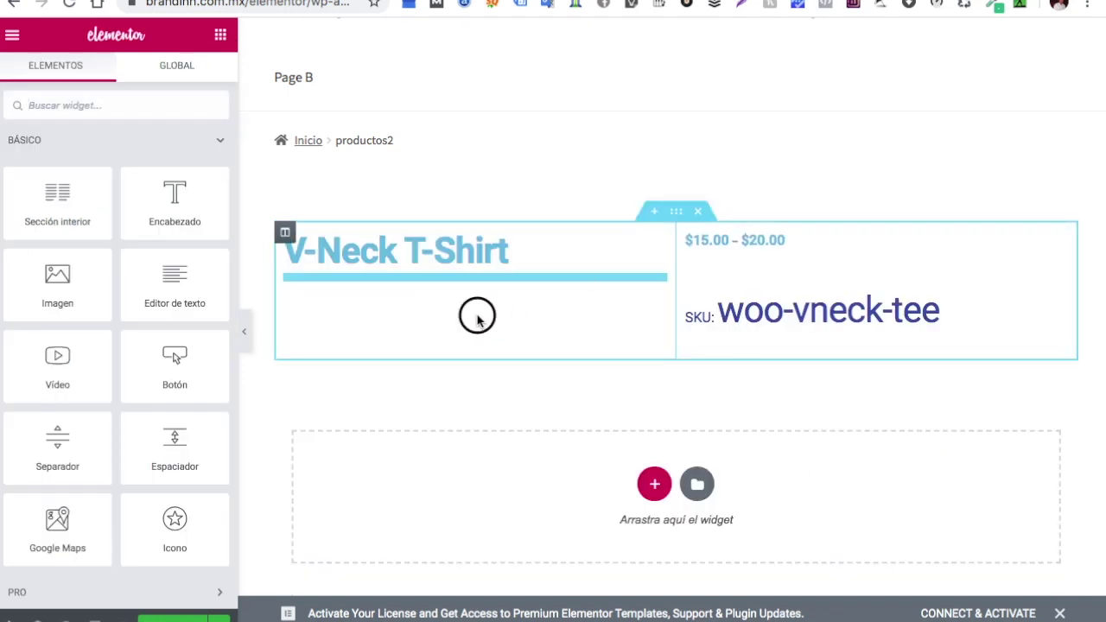
click(176, 104)
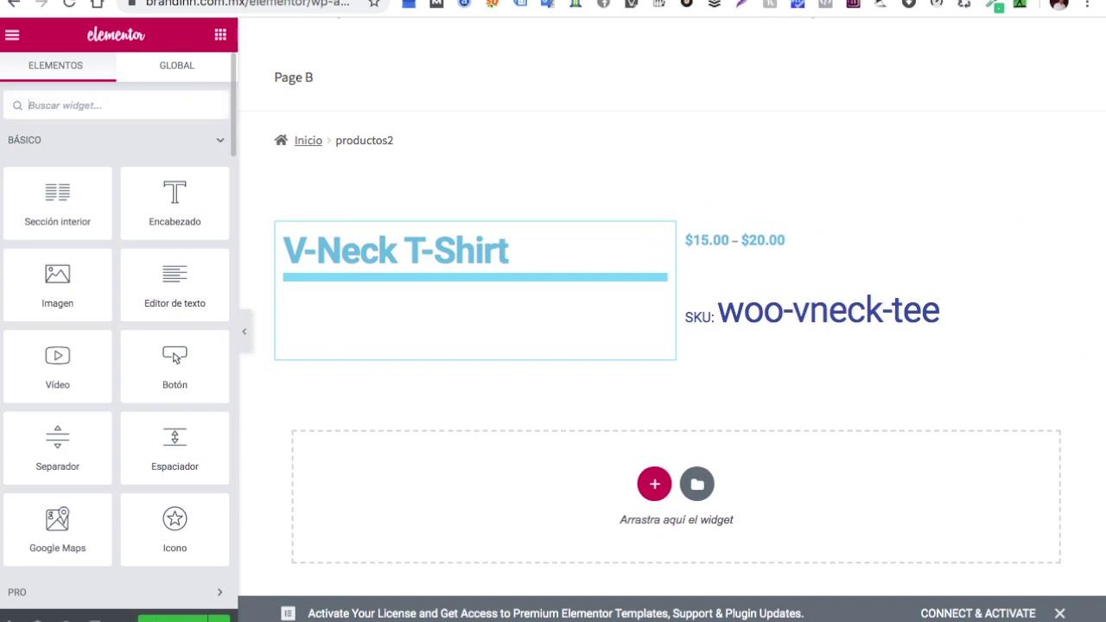
text(ae)
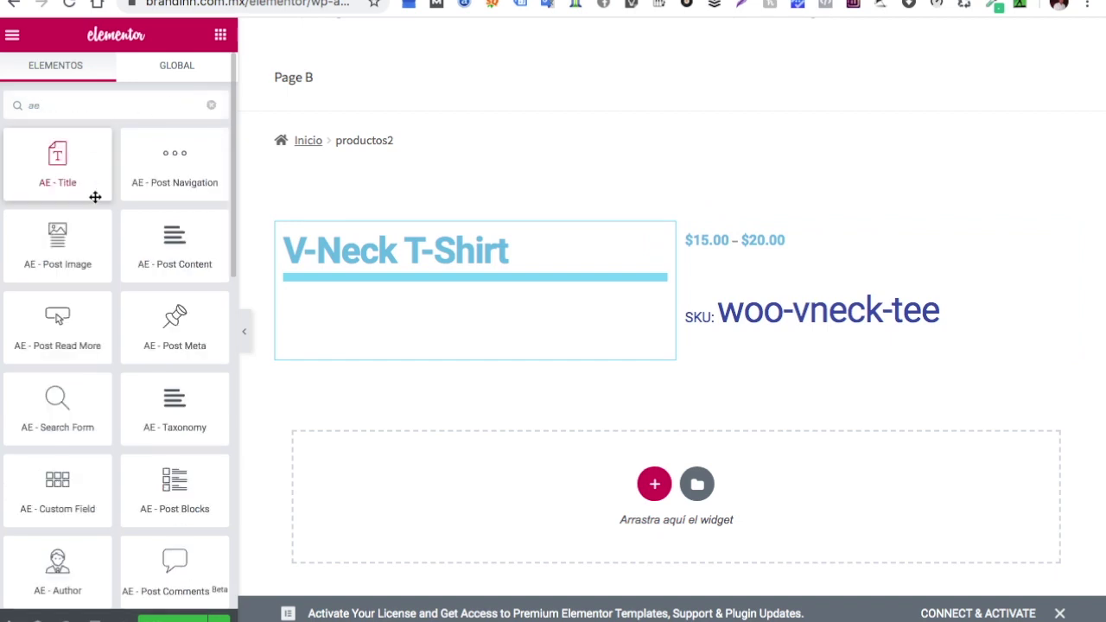
drag(57, 242, 497, 242)
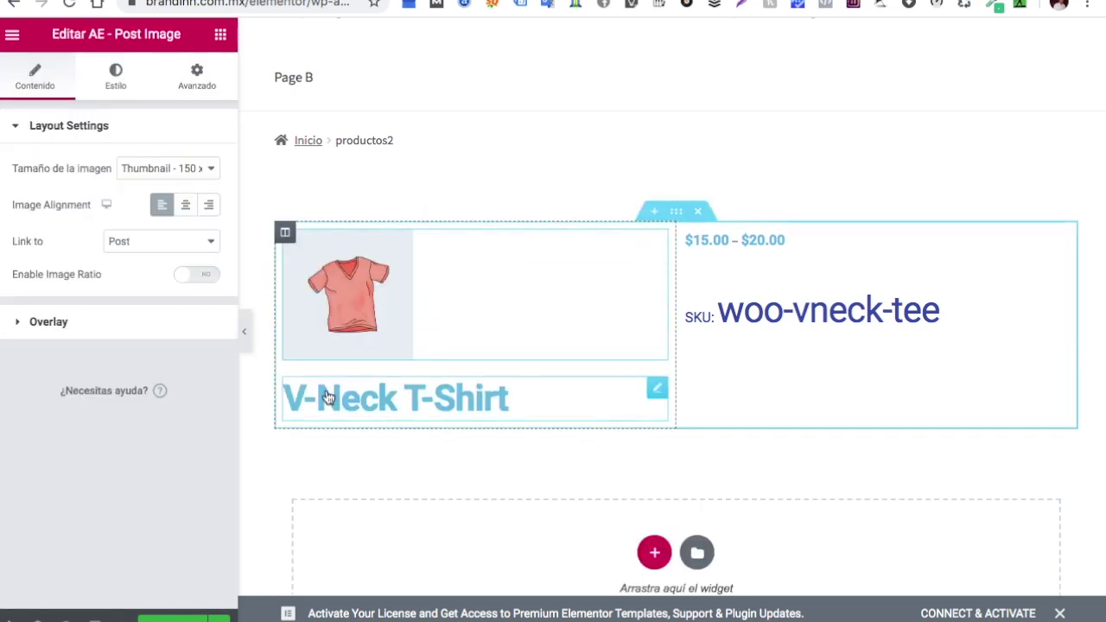
click(210, 169)
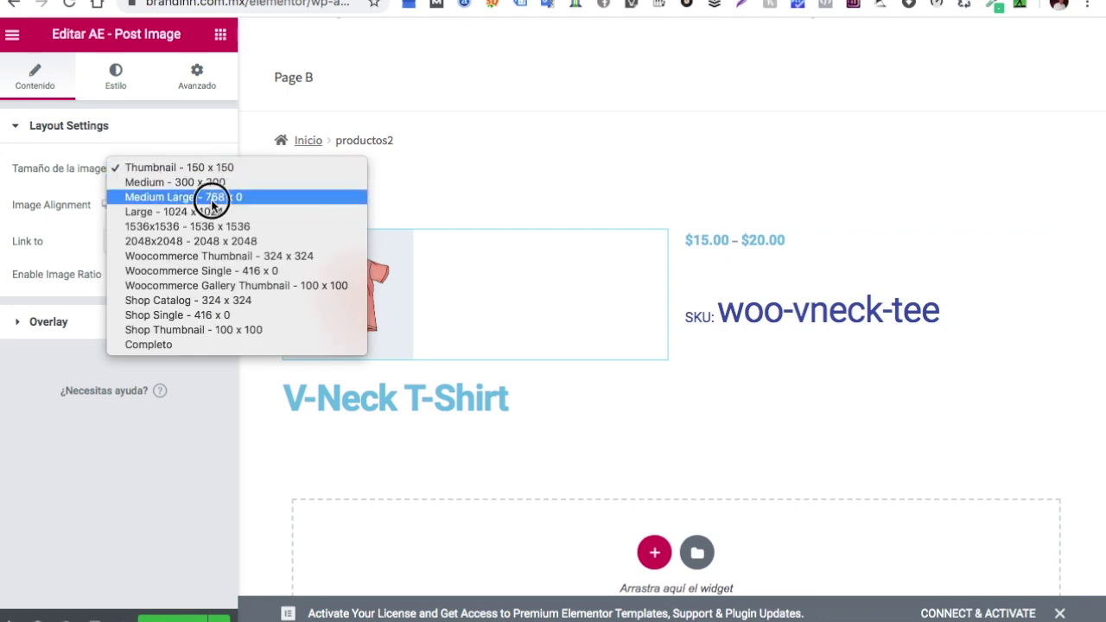
click(210, 197)
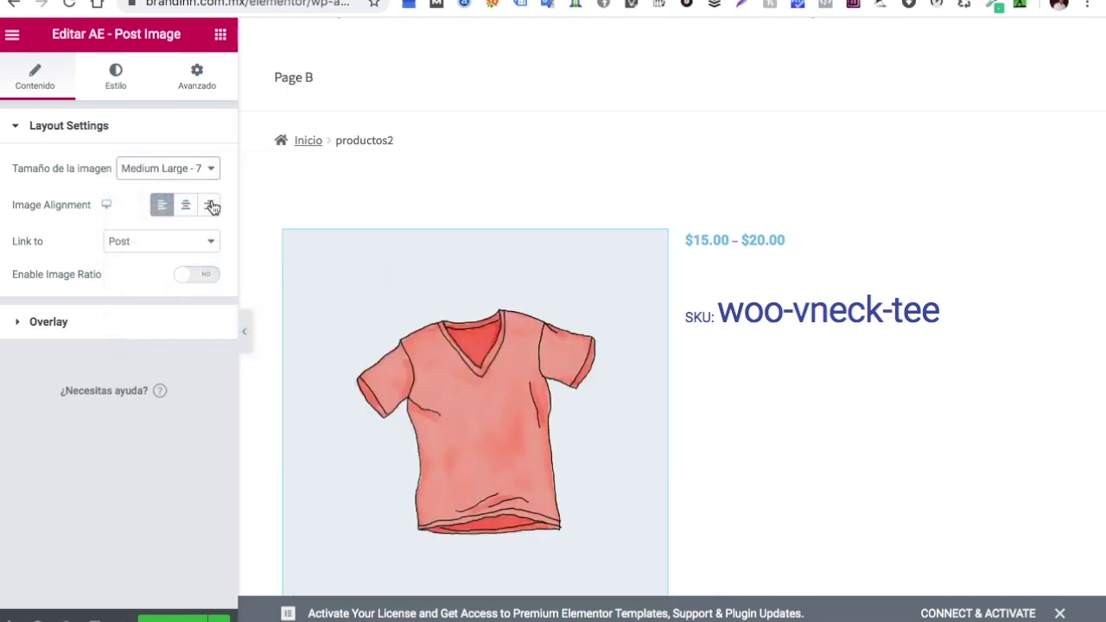
scroll(432, 271, down, 2)
scroll(434, 274, up, 1)
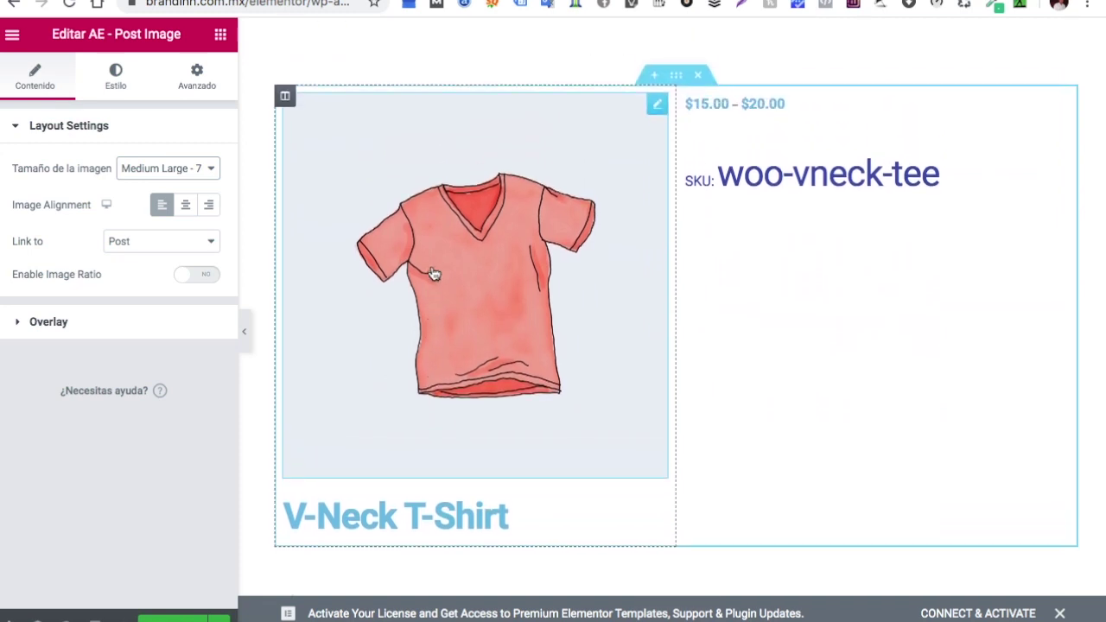
drag(658, 511, 588, 143)
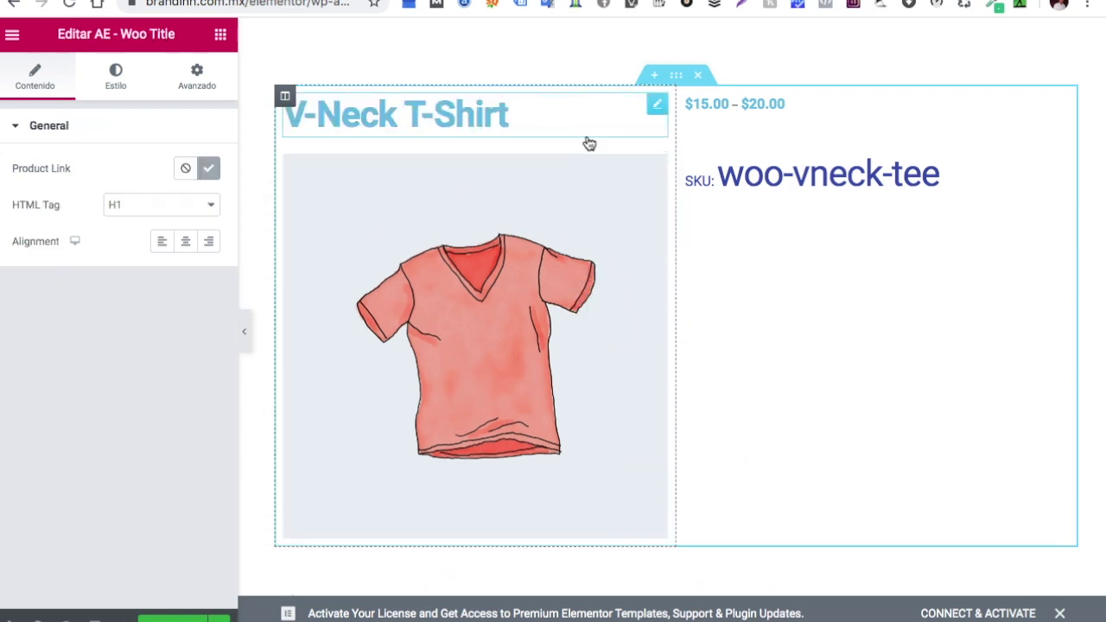
Add a one-column section on top and drag the V-Neck T-Shirt title into it
click(655, 75)
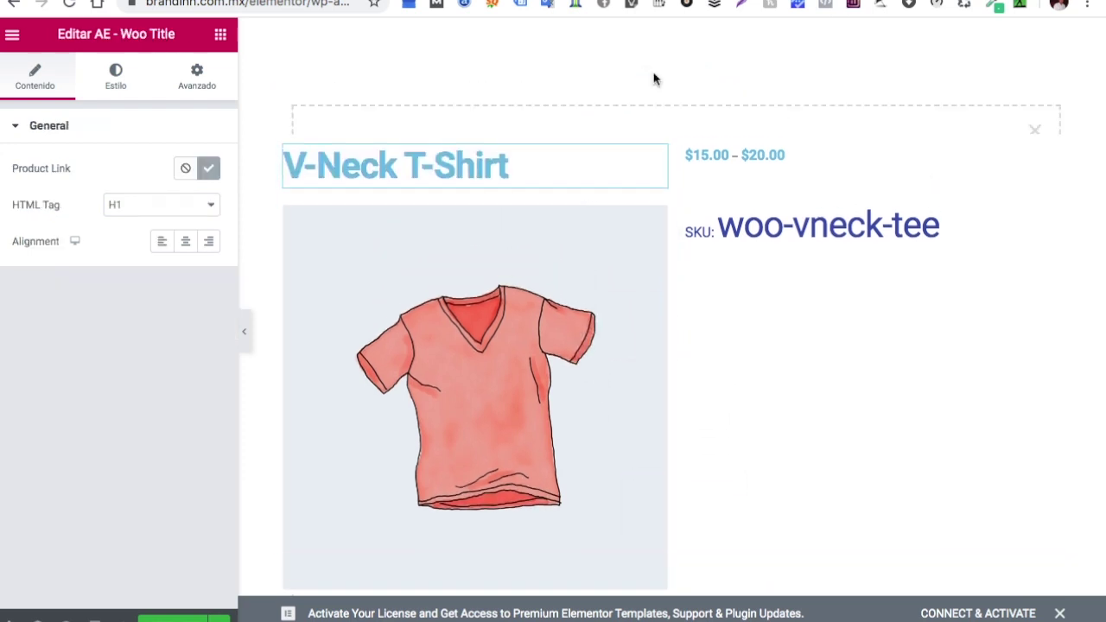
click(654, 164)
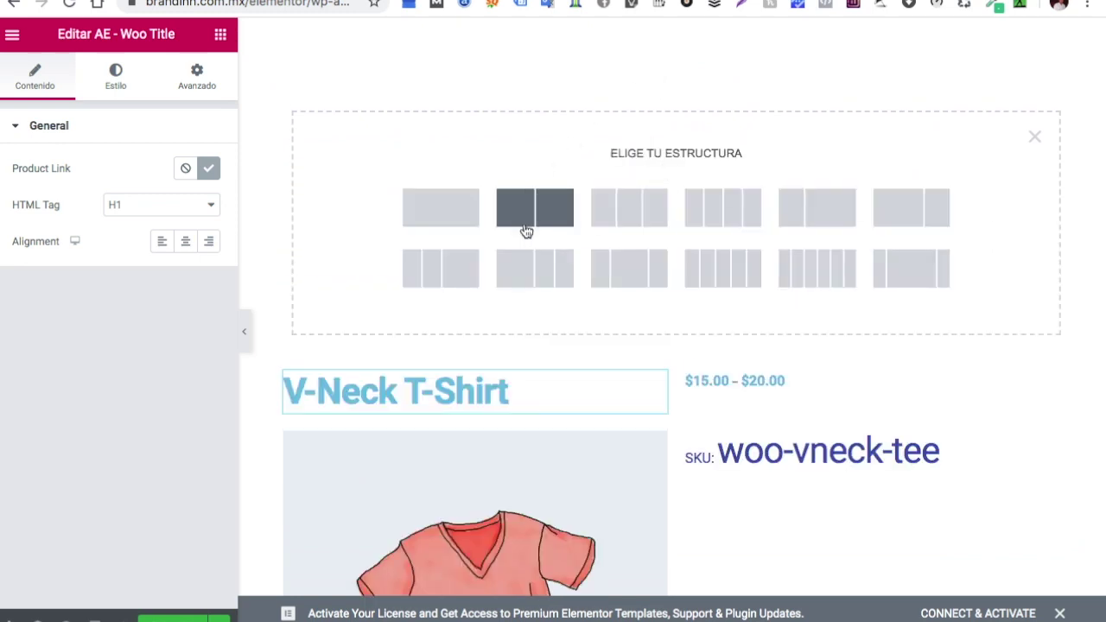
click(460, 217)
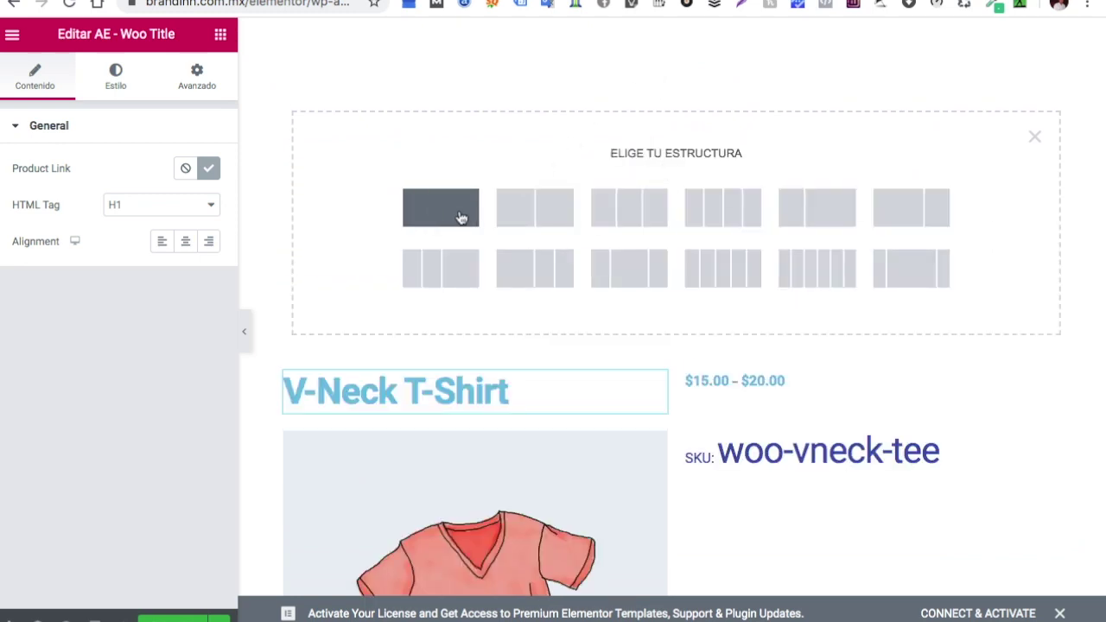
click(460, 216)
drag(657, 153, 694, 104)
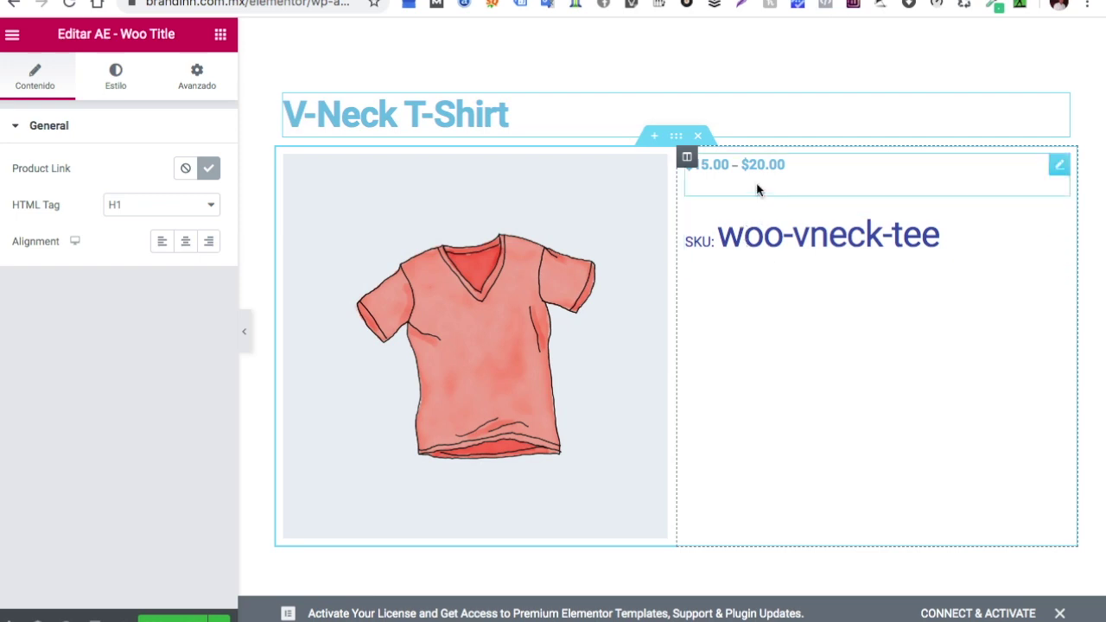
Set the AE - Woo SKU typography size to 17 px
click(842, 192)
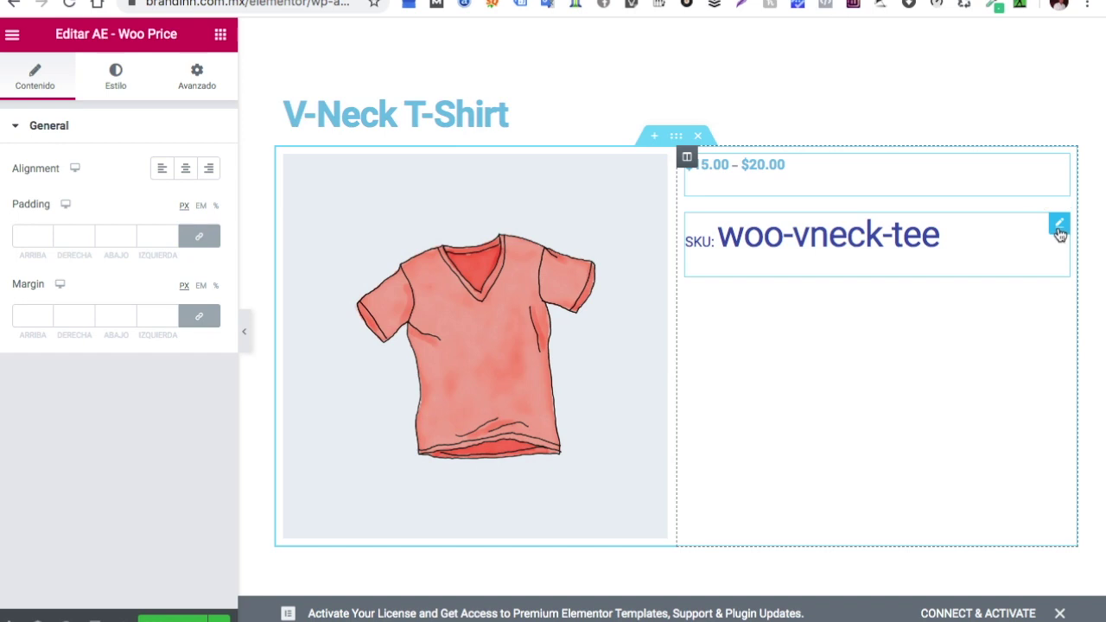
click(1060, 226)
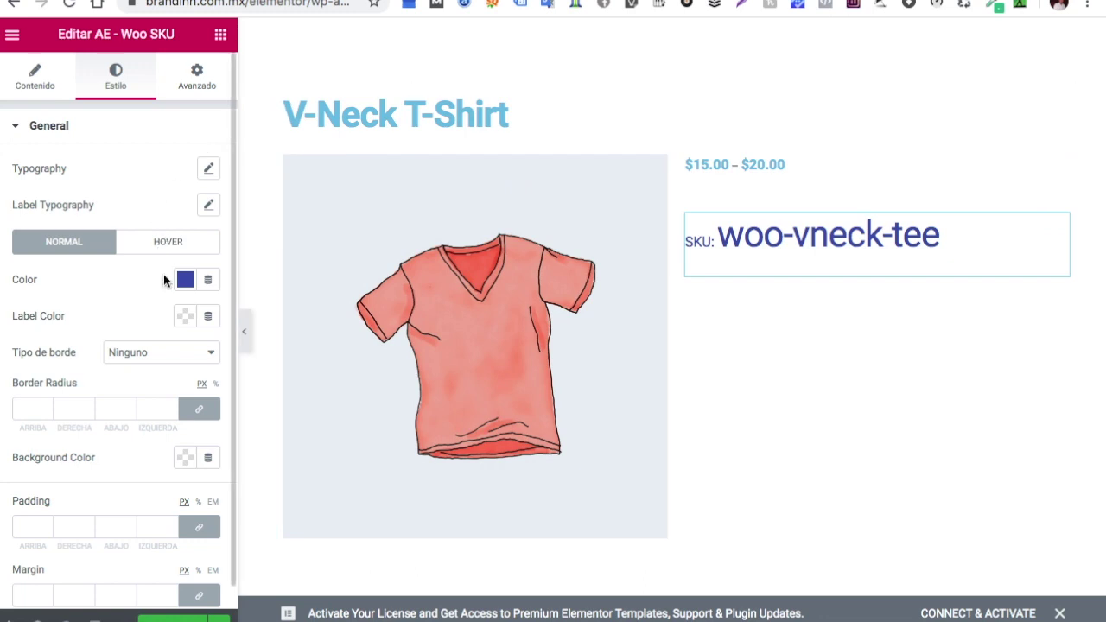
scroll(142, 275, down, 1)
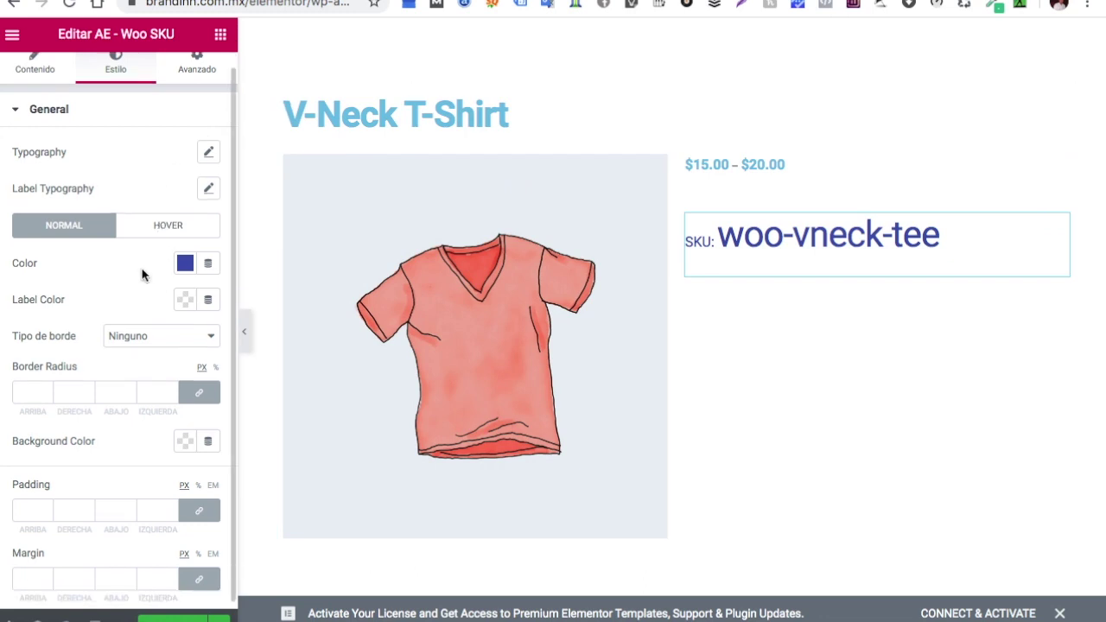
click(209, 150)
drag(30, 269, 40, 271)
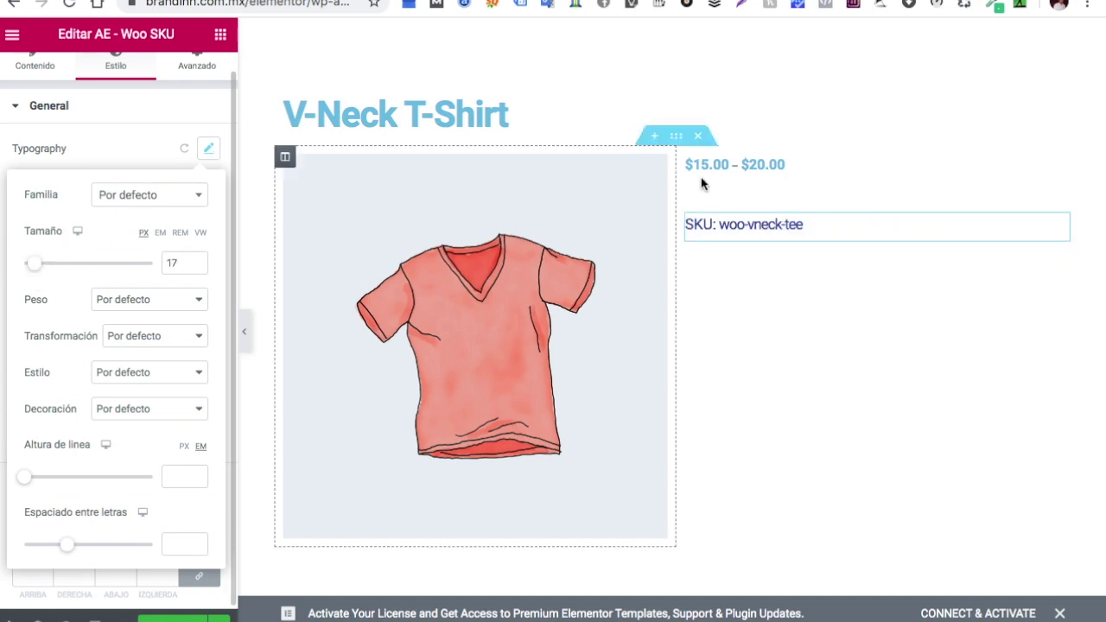
click(1061, 165)
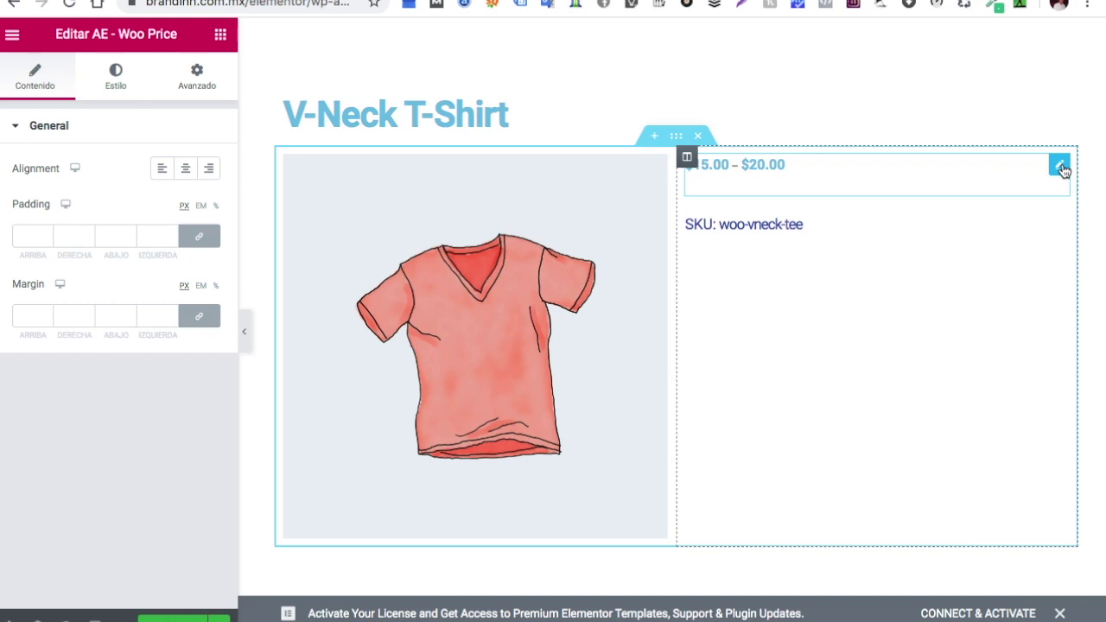
Color the price text red #EA0E0E and the currency symbols red
click(122, 84)
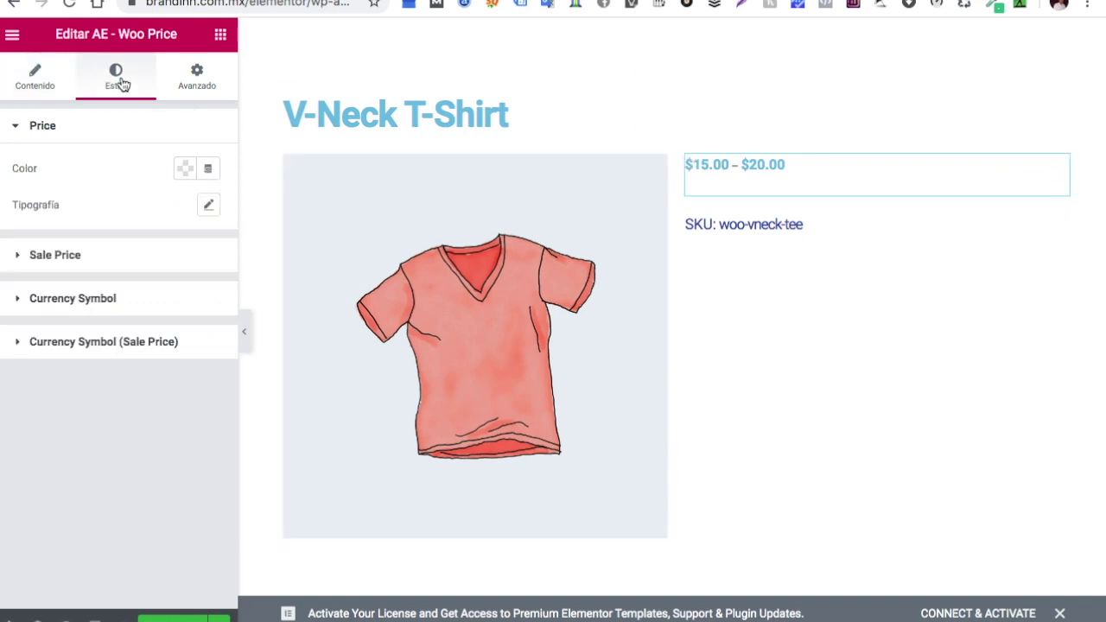
click(186, 171)
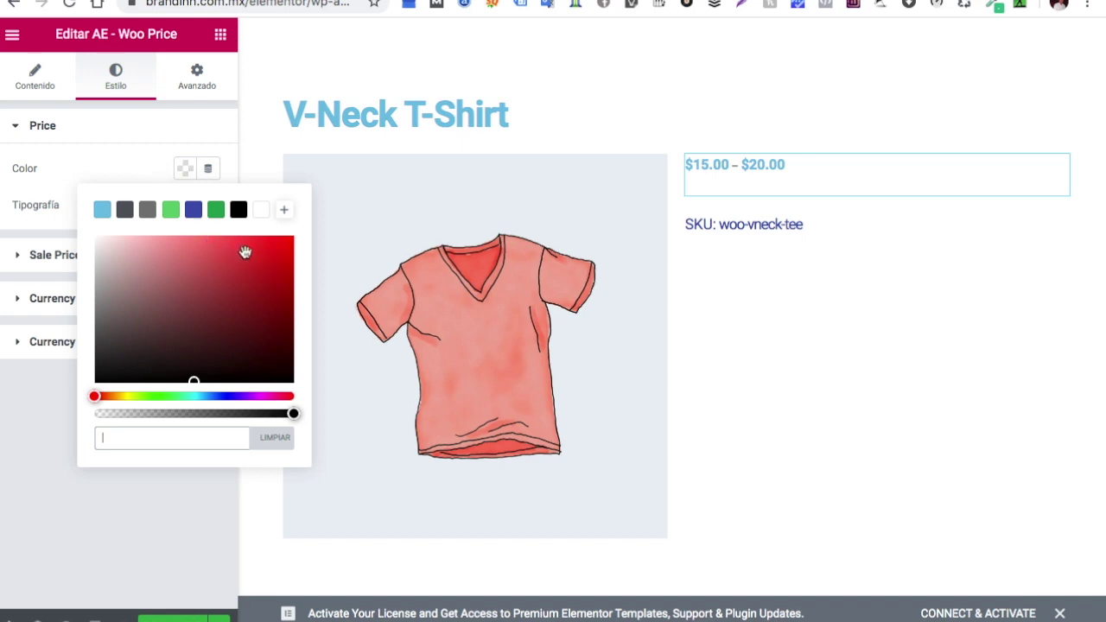
click(281, 250)
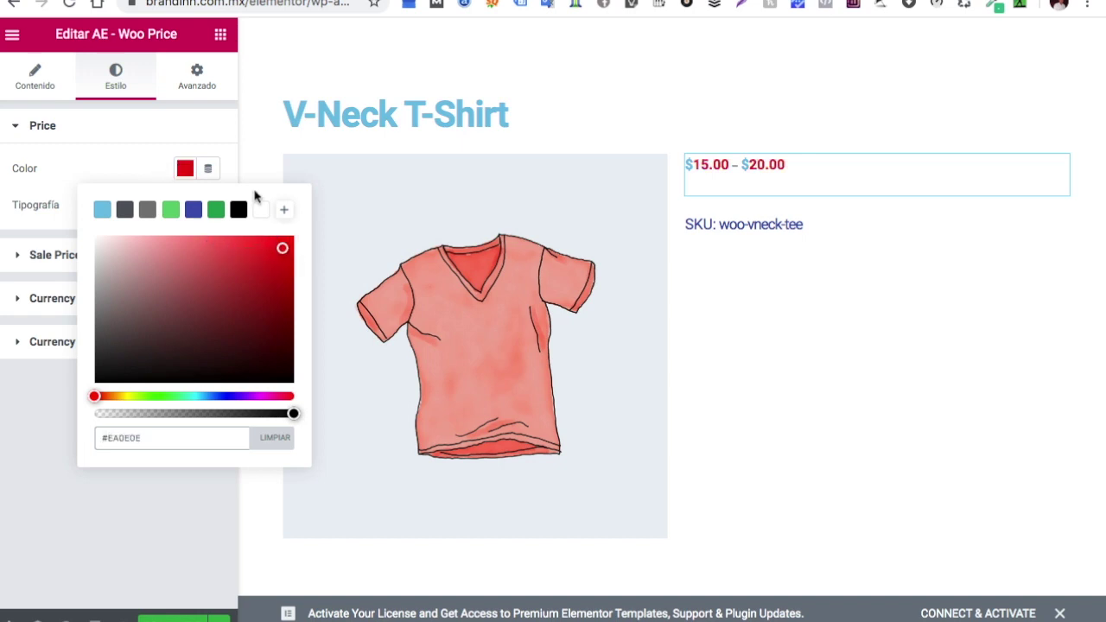
click(211, 127)
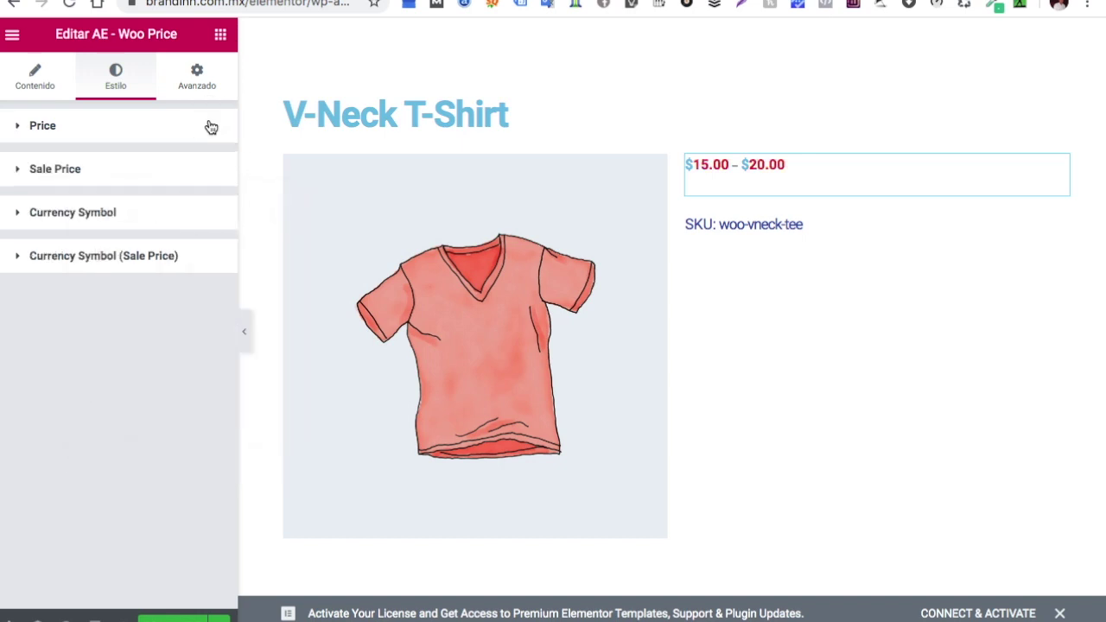
click(118, 216)
click(185, 256)
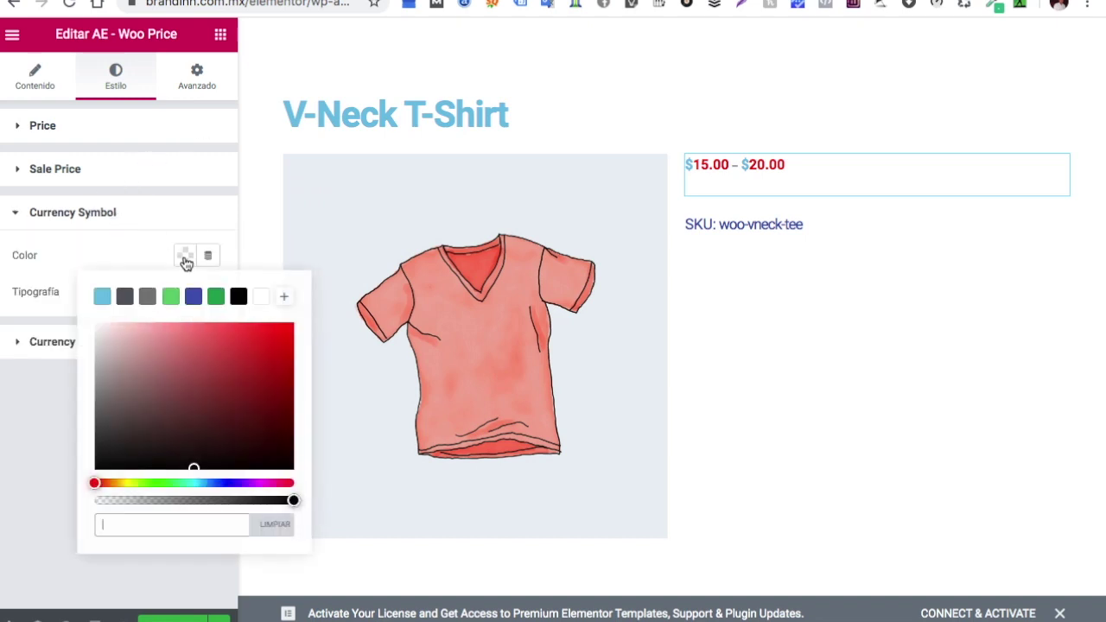
click(270, 347)
click(108, 129)
Raise the price typography size to about 35 px
click(77, 135)
click(79, 132)
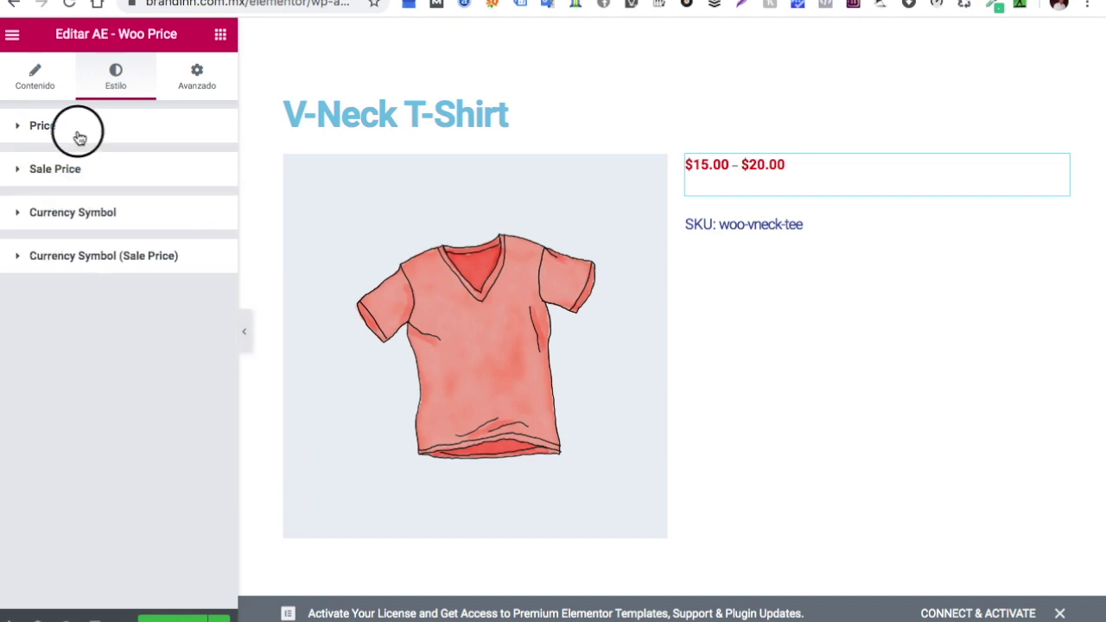
click(79, 136)
click(210, 209)
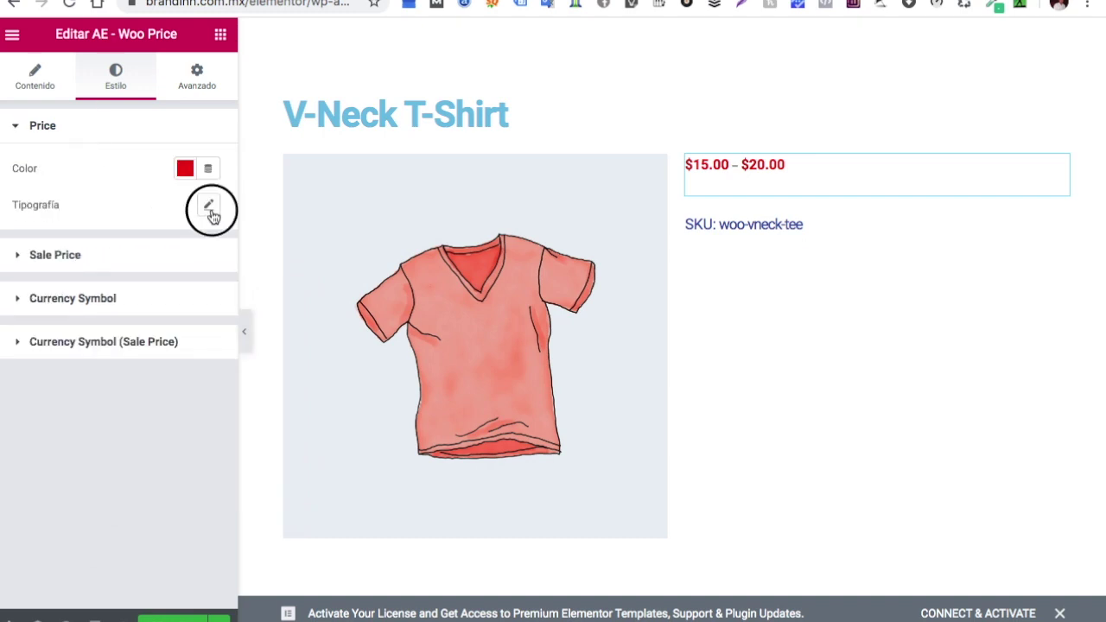
drag(29, 329, 50, 332)
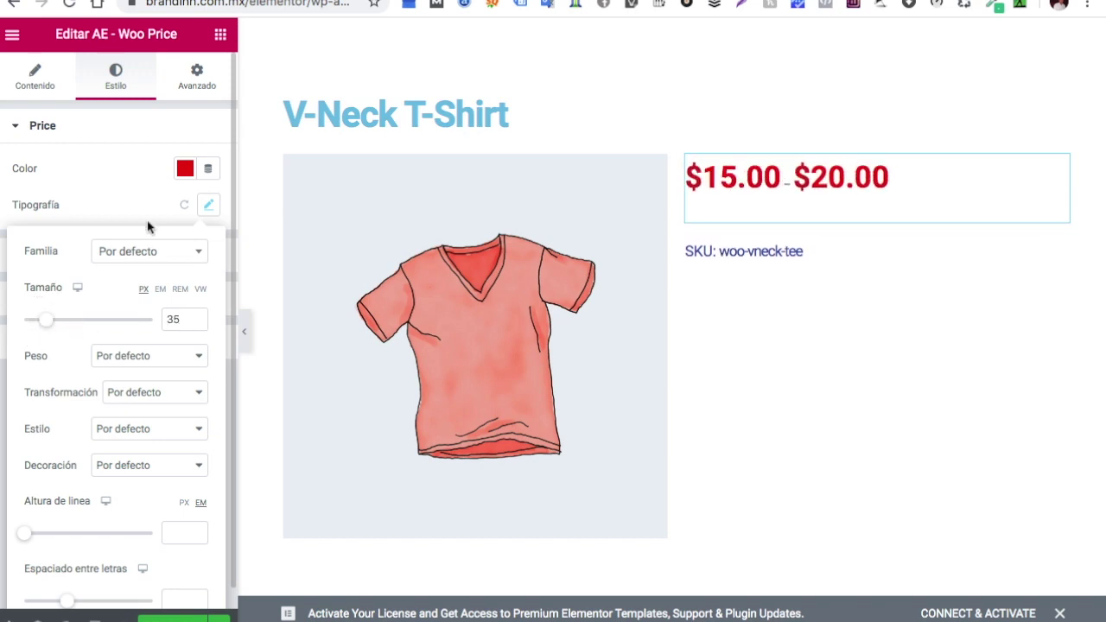
click(145, 183)
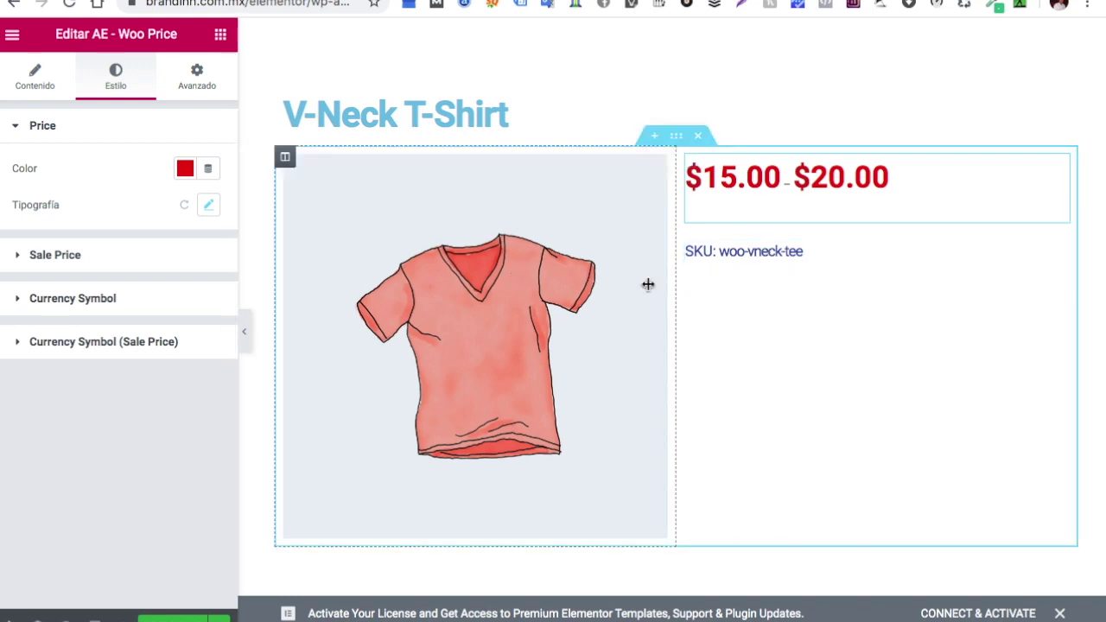
Add the AE - Woo Add To Cart widget below the SKU
click(220, 37)
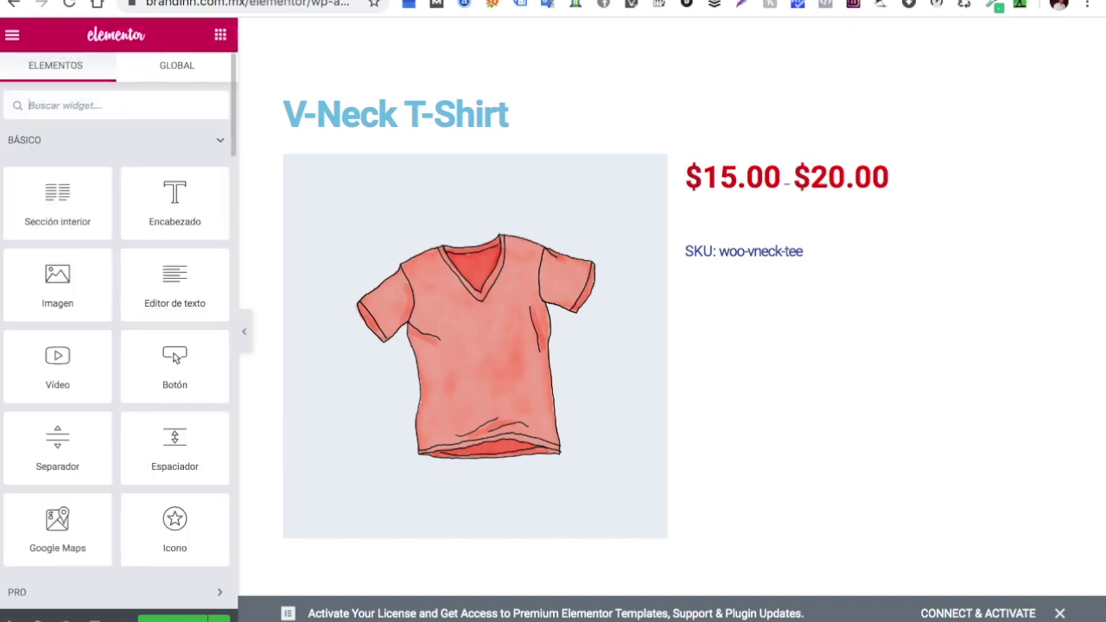
text(ae)
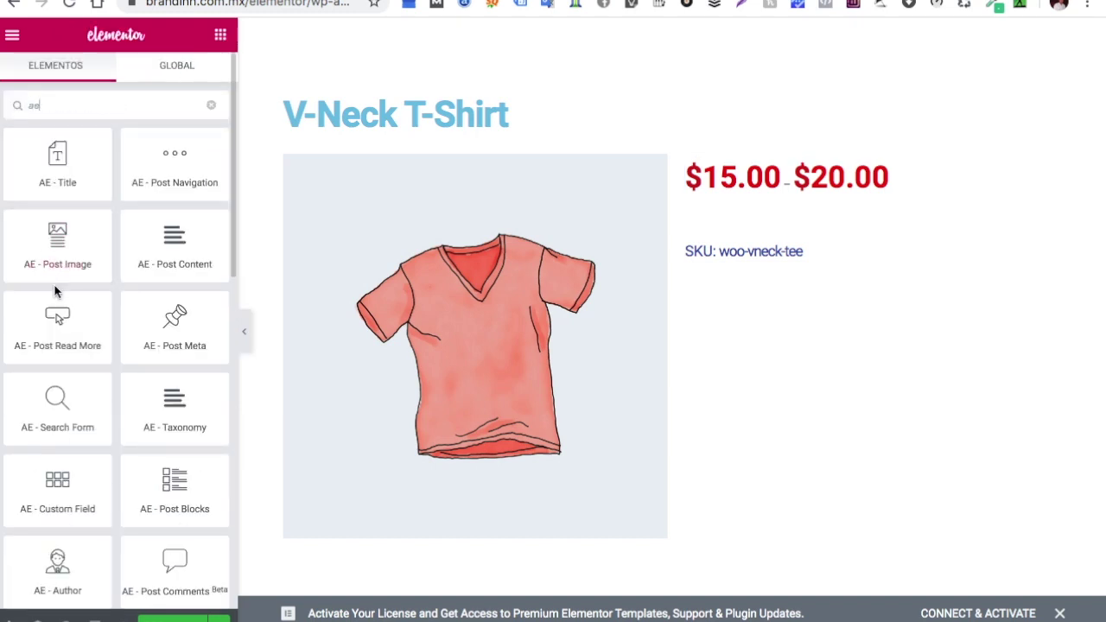
scroll(54, 290, down, 3)
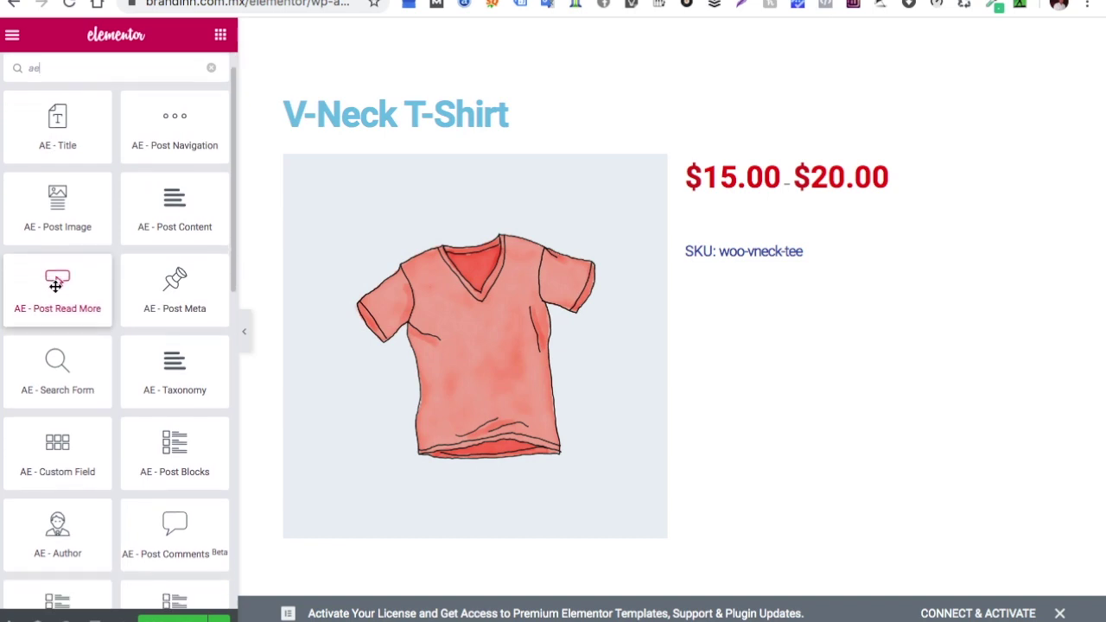
scroll(56, 286, down, 6)
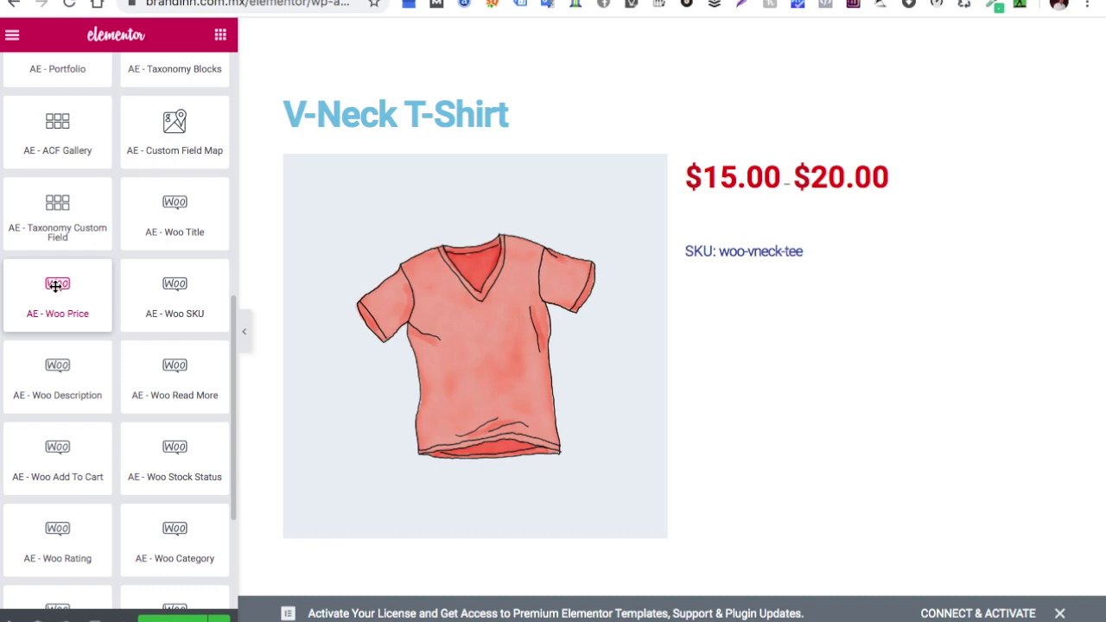
scroll(55, 285, down, 1)
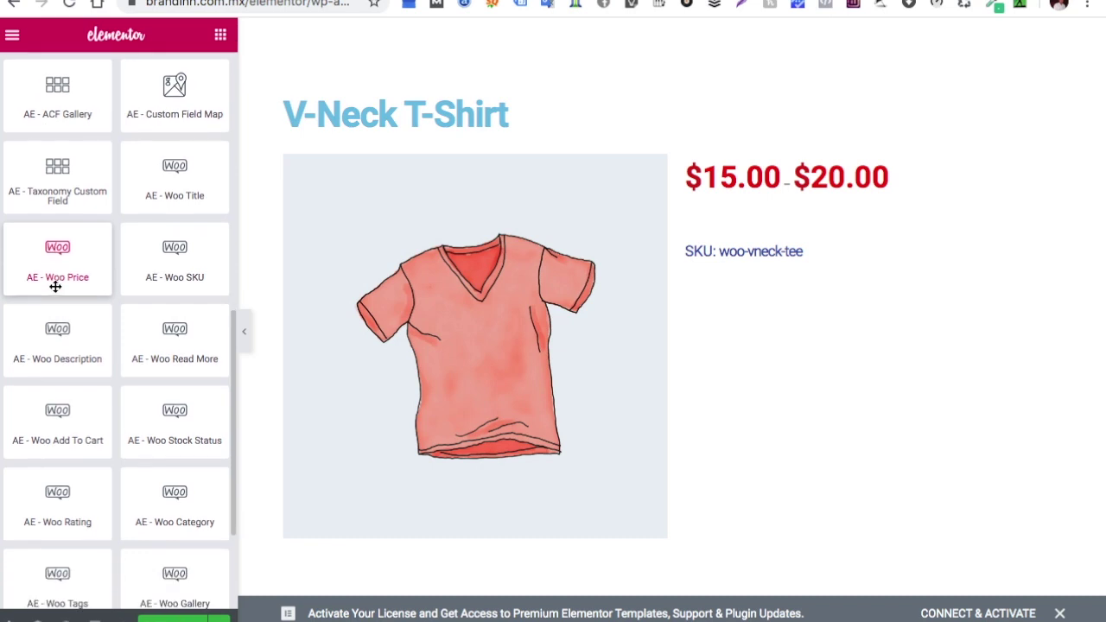
click(61, 415)
drag(61, 415, 810, 255)
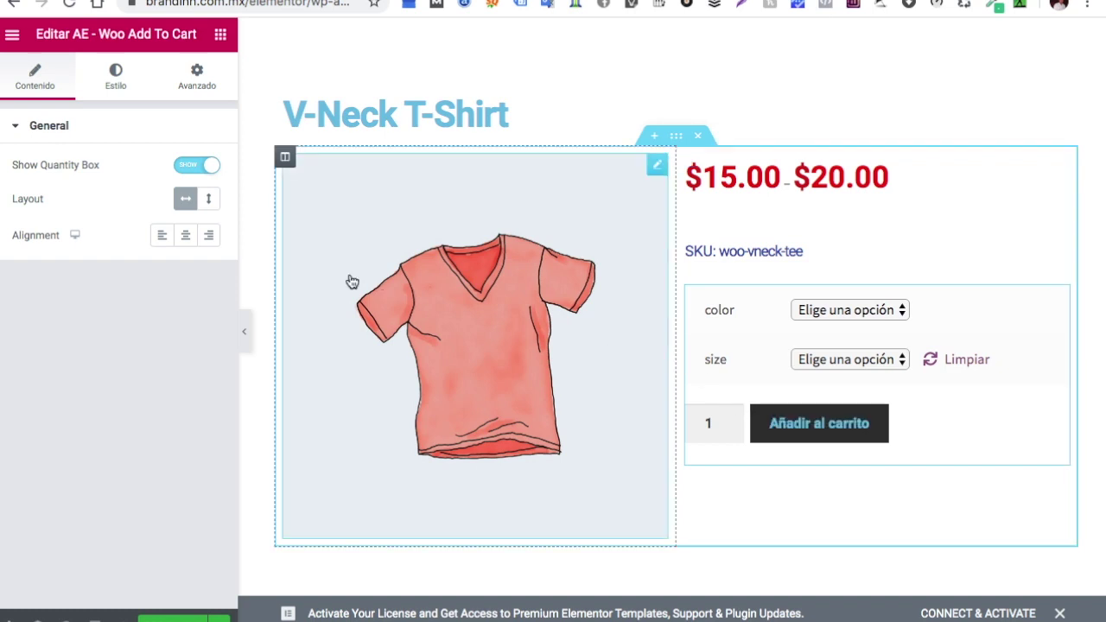
Add the AE - Woo Description widget below the add-to-cart area
click(221, 40)
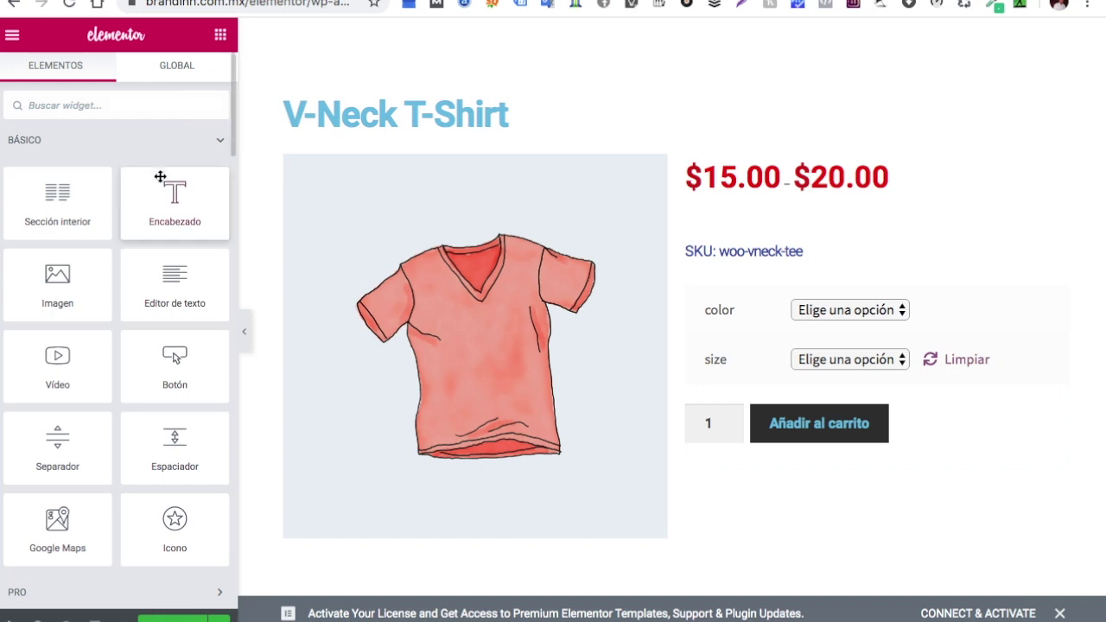
scroll(167, 171, down, 1)
scroll(171, 164, down, 3)
scroll(164, 155, up, 4)
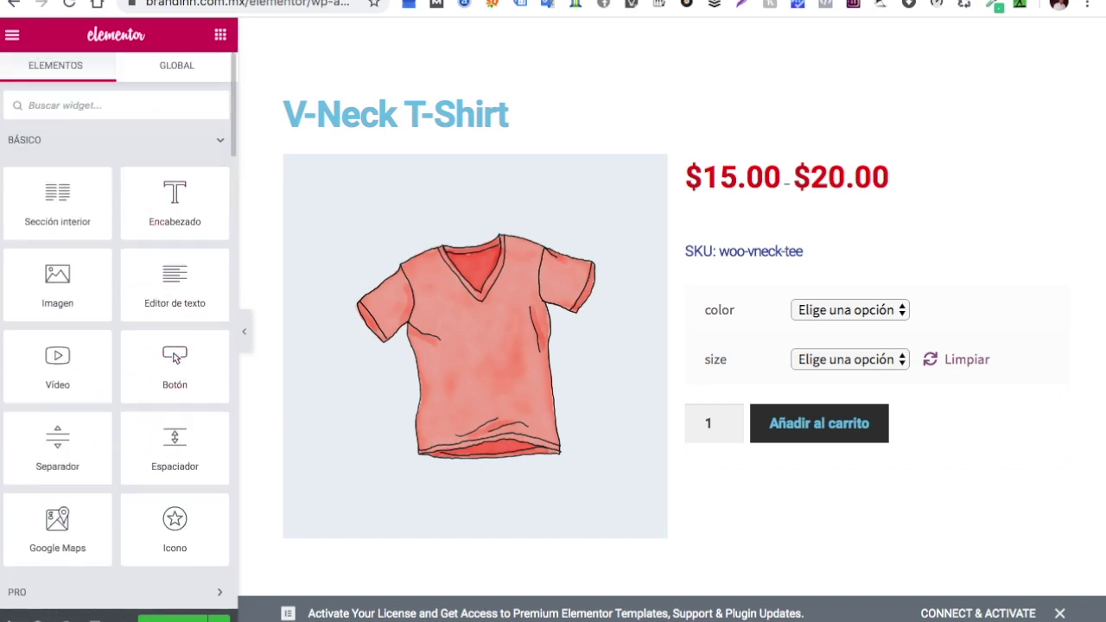
text(ae)
scroll(60, 294, down, 10)
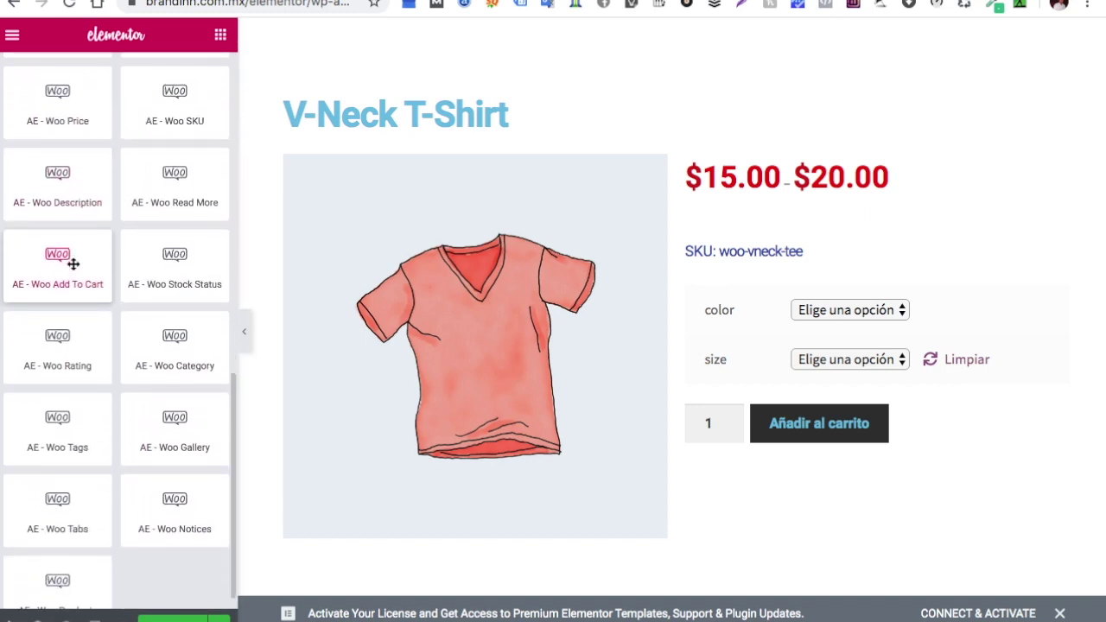
scroll(74, 264, down, 1)
scroll(73, 265, up, 3)
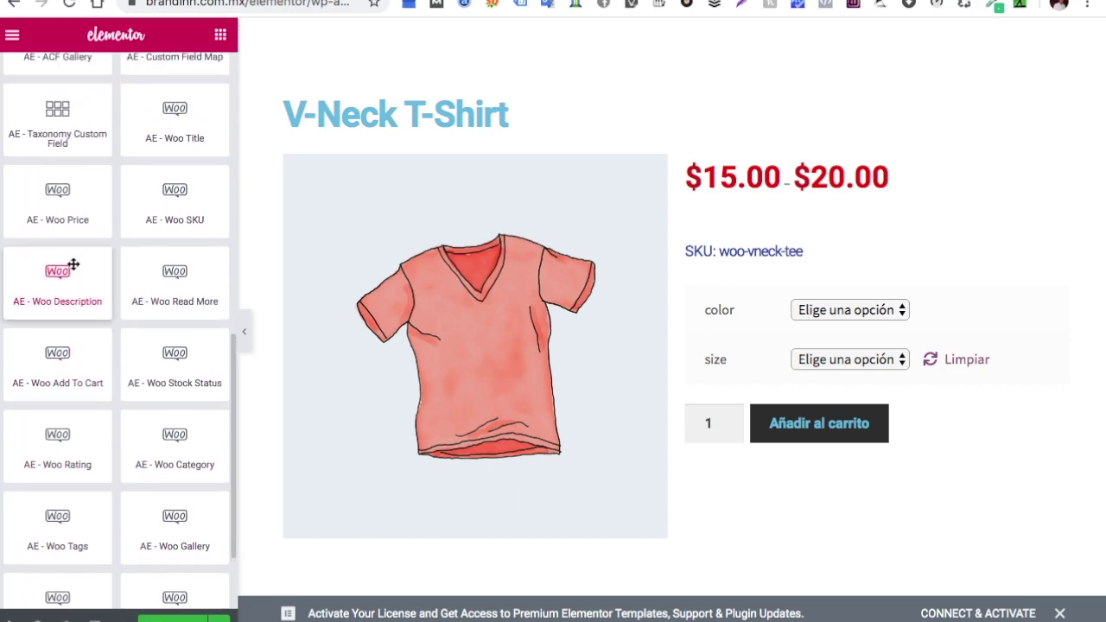
scroll(73, 265, up, 2)
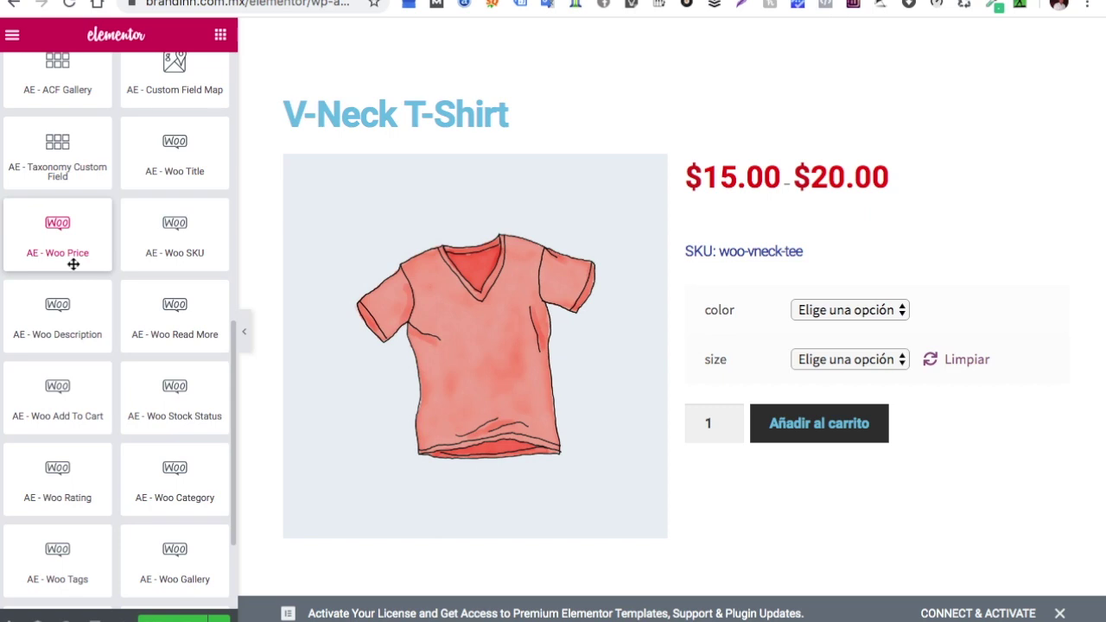
drag(69, 321, 777, 452)
scroll(854, 520, down, 2)
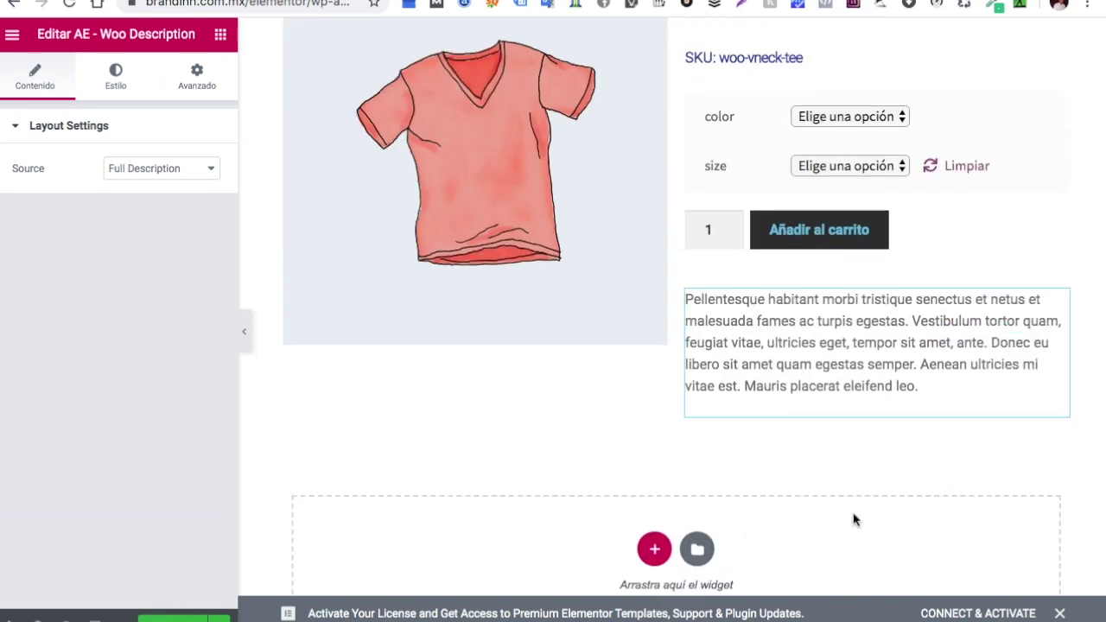
scroll(854, 519, up, 2)
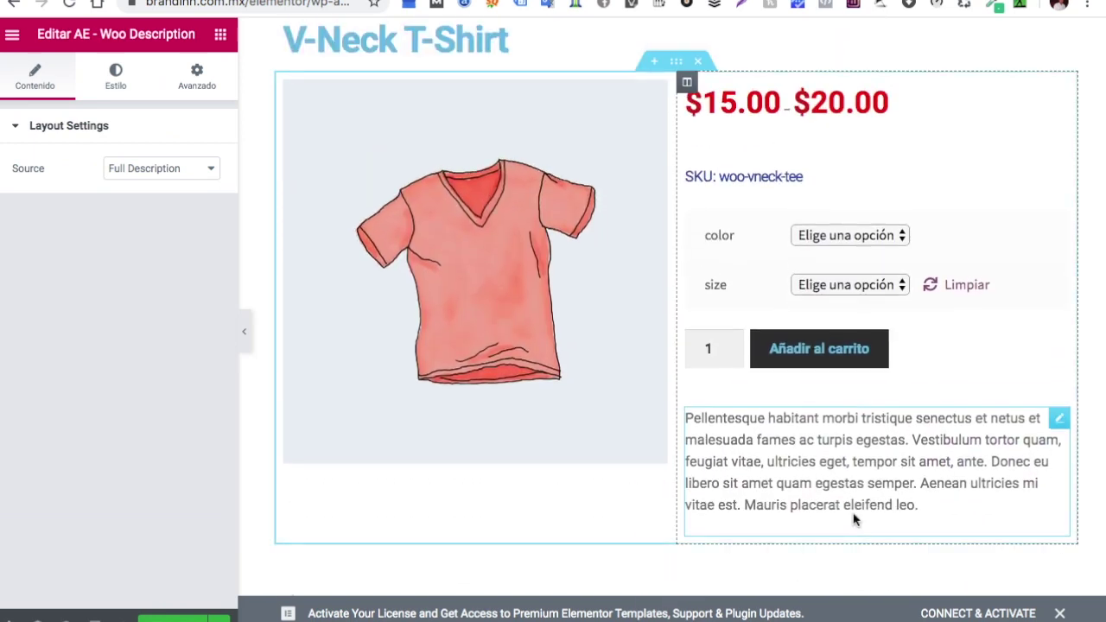
scroll(854, 519, down, 3)
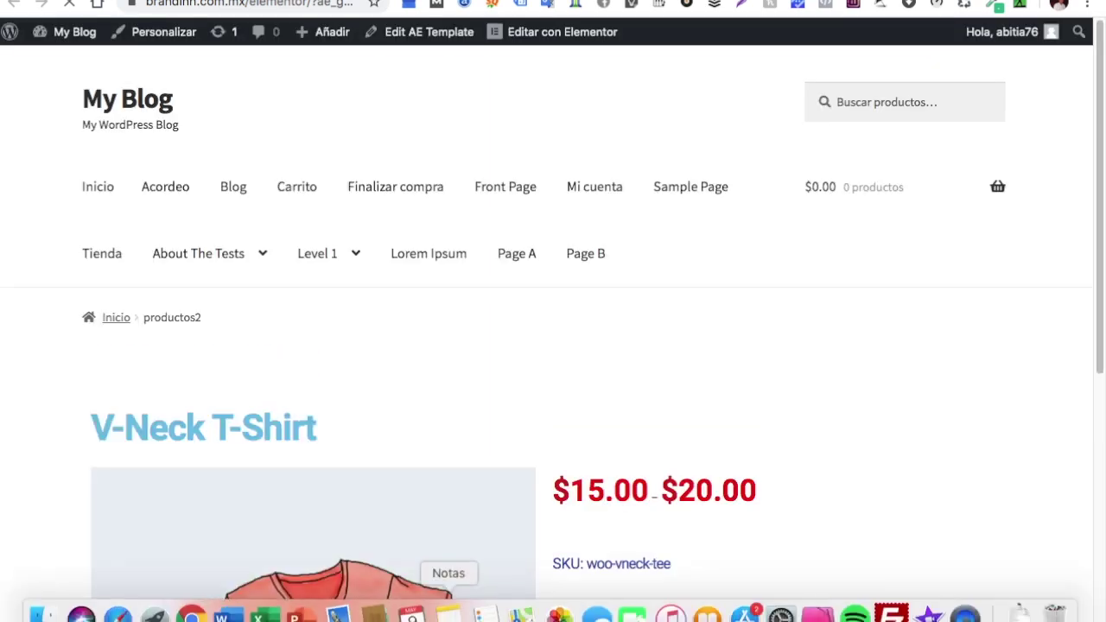
Scroll through the productos2 template preview page
scroll(603, 491, down, 5)
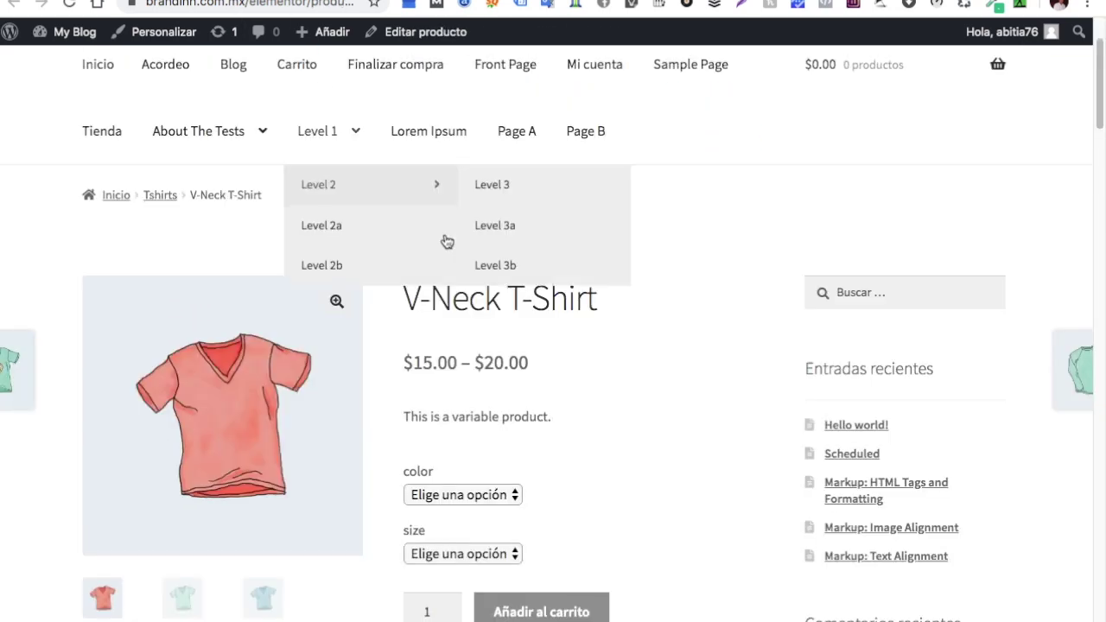
scroll(513, 239, down, 2)
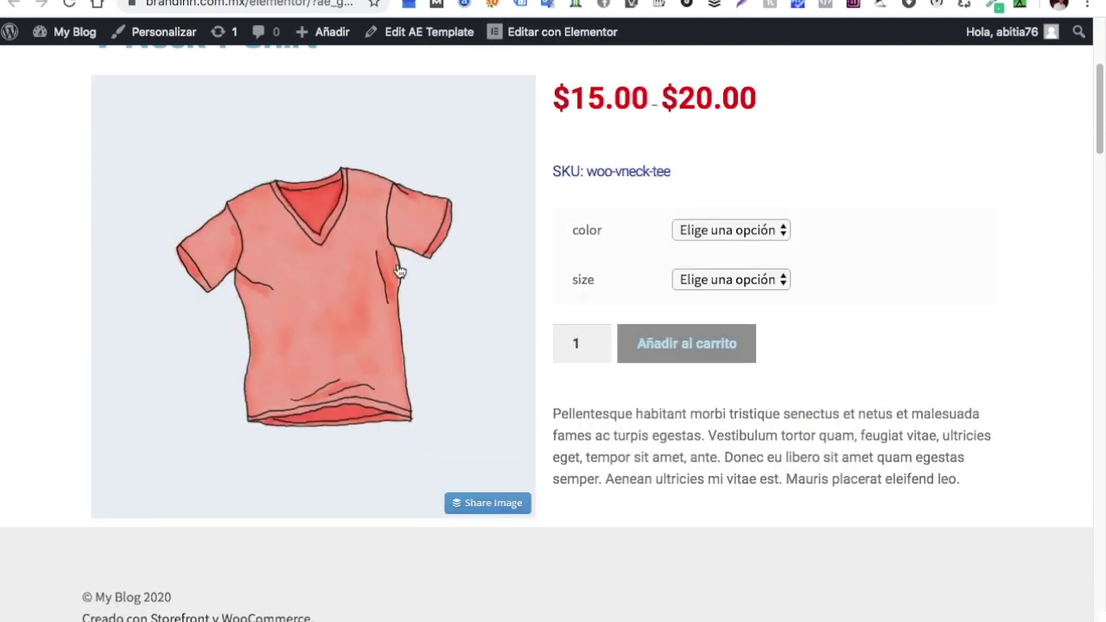
scroll(400, 270, down, 1)
scroll(400, 271, up, 3)
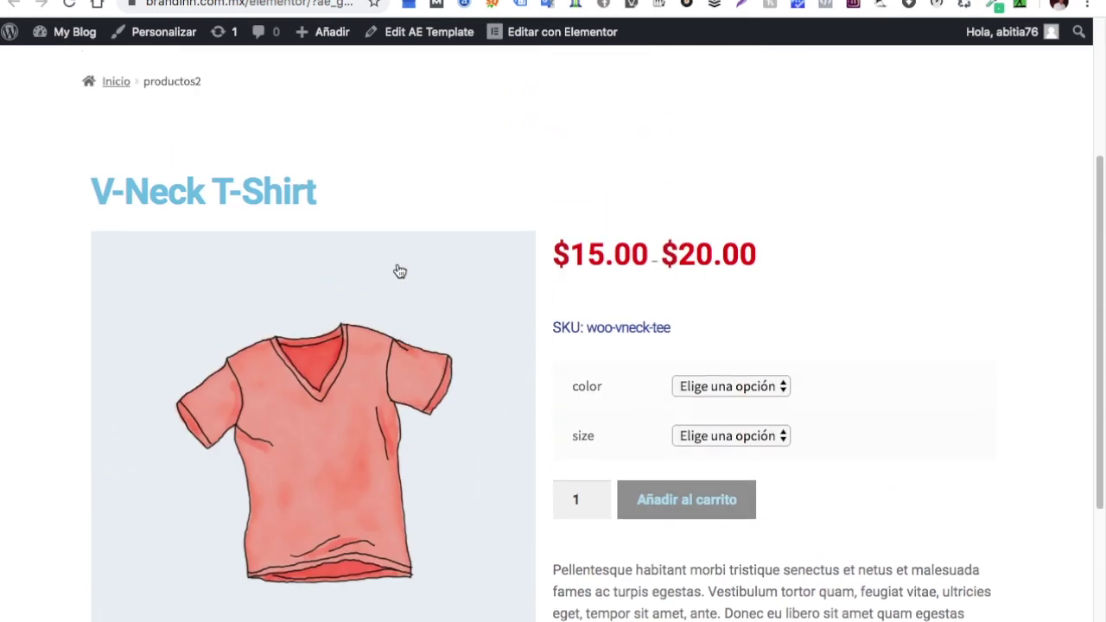
scroll(400, 272, up, 1)
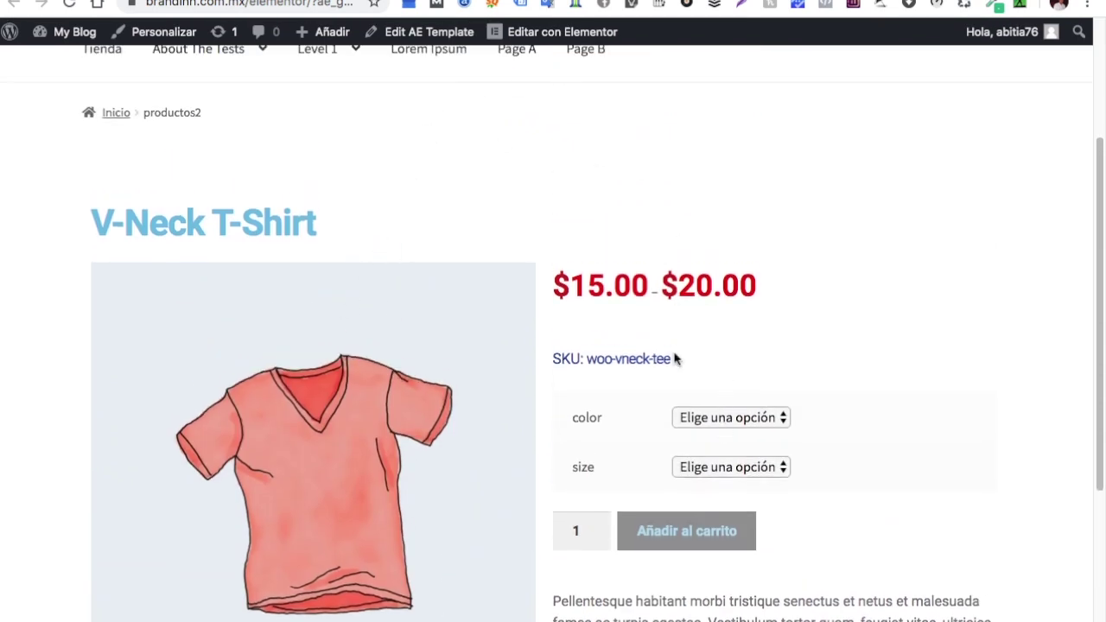
scroll(857, 403, down, 5)
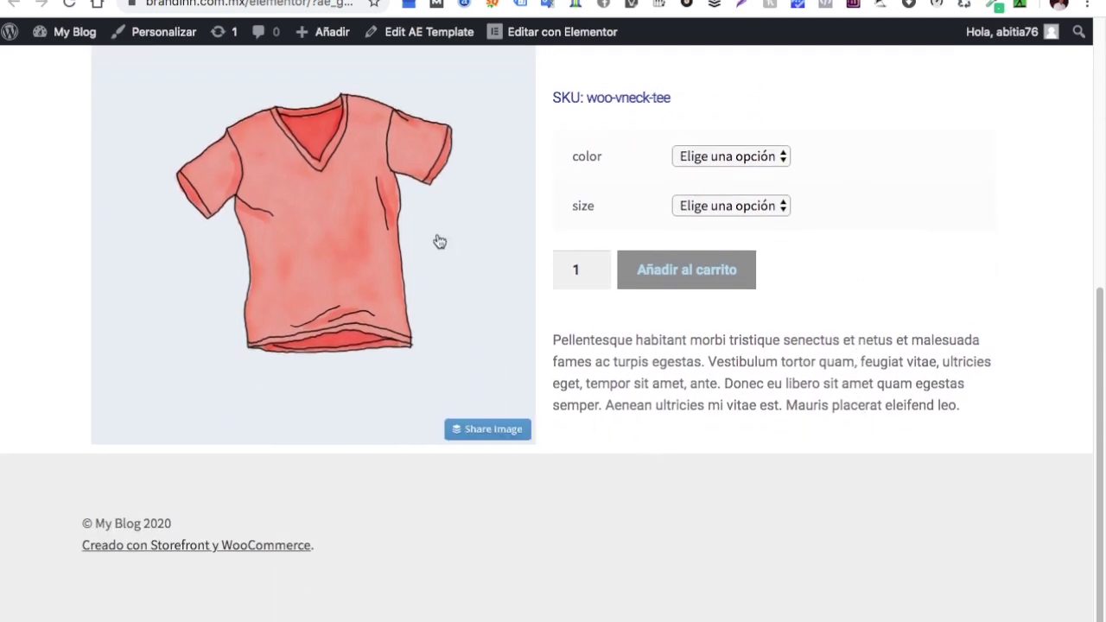
Compare with the original V-Neck T-Shirt page, then return to the Elementor editor
key(ctrl+Tab)
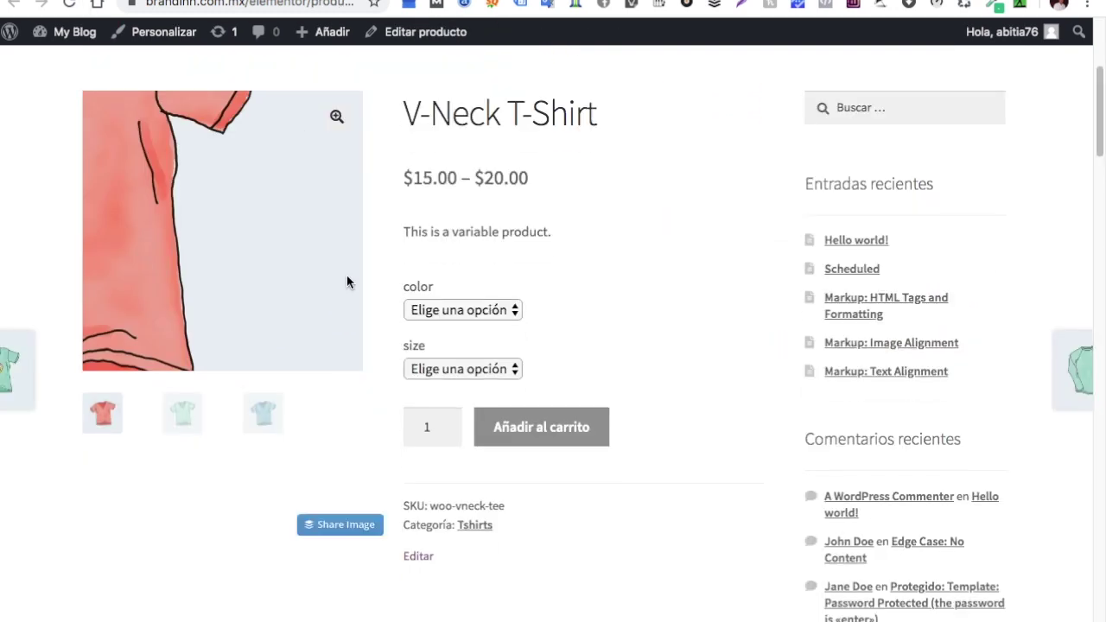
scroll(346, 274, down, 4)
scroll(377, 367, up, 8)
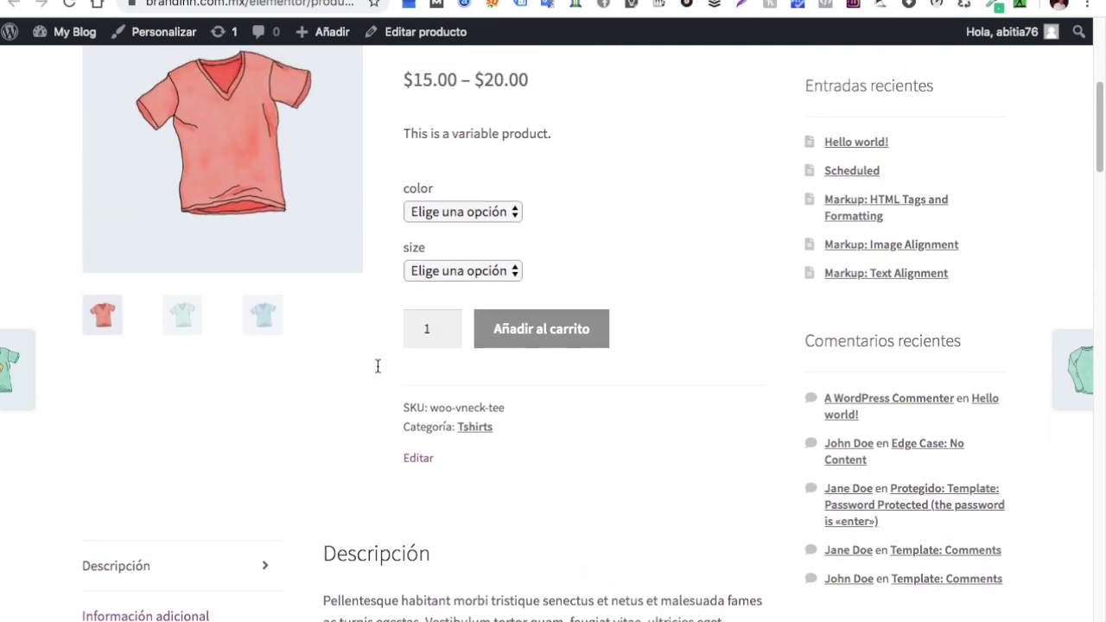
key(ctrl+shift+Tab)
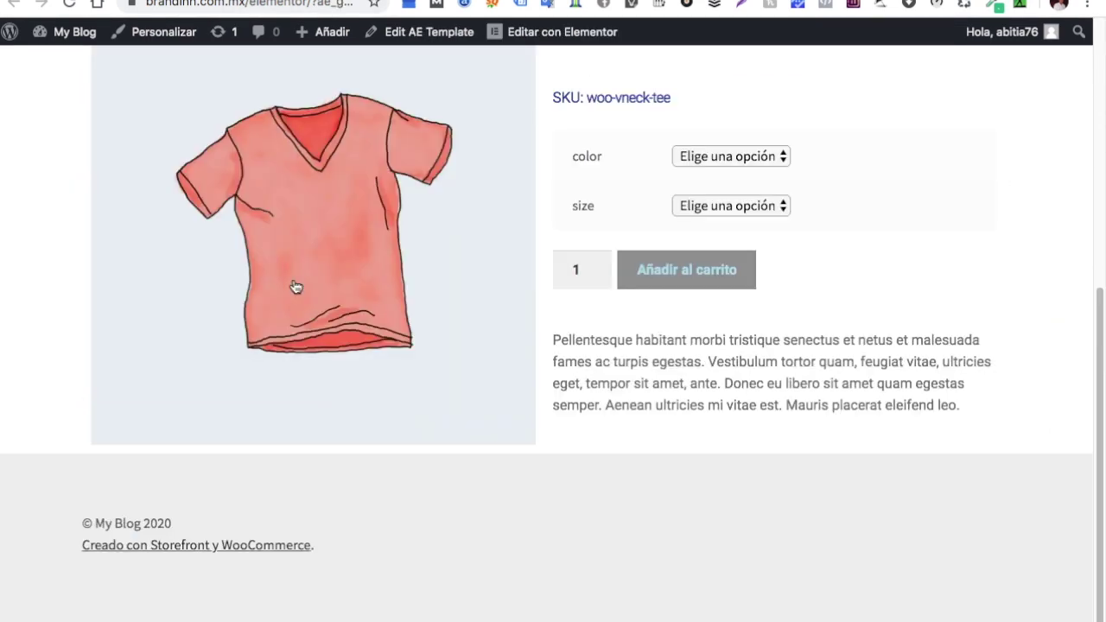
key(ctrl+shift+Tab)
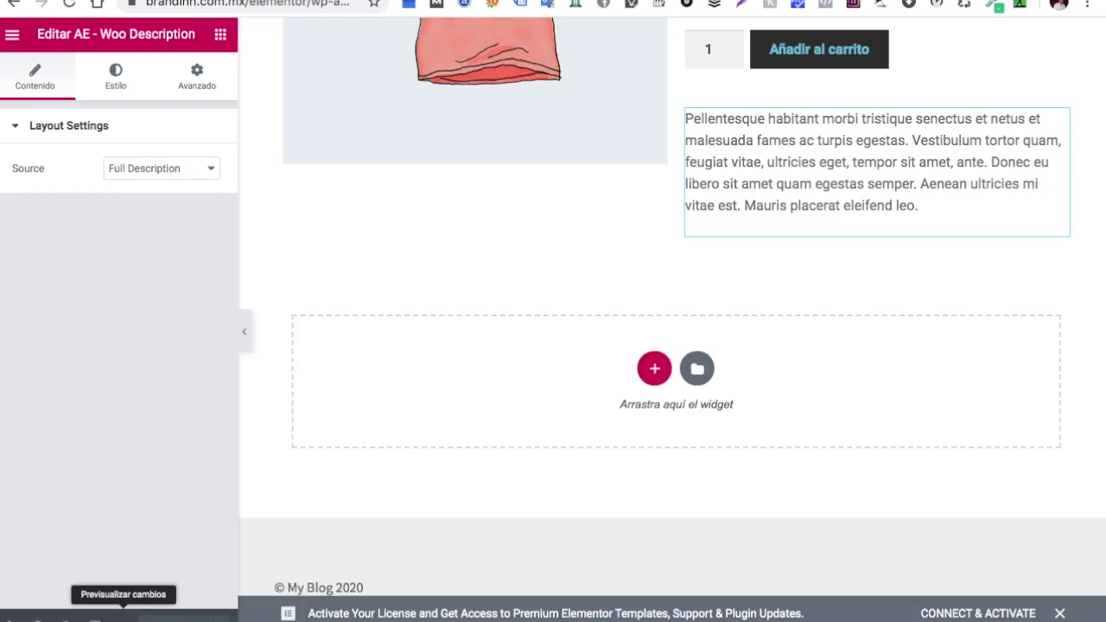
Add a new single-column section below the description
click(654, 369)
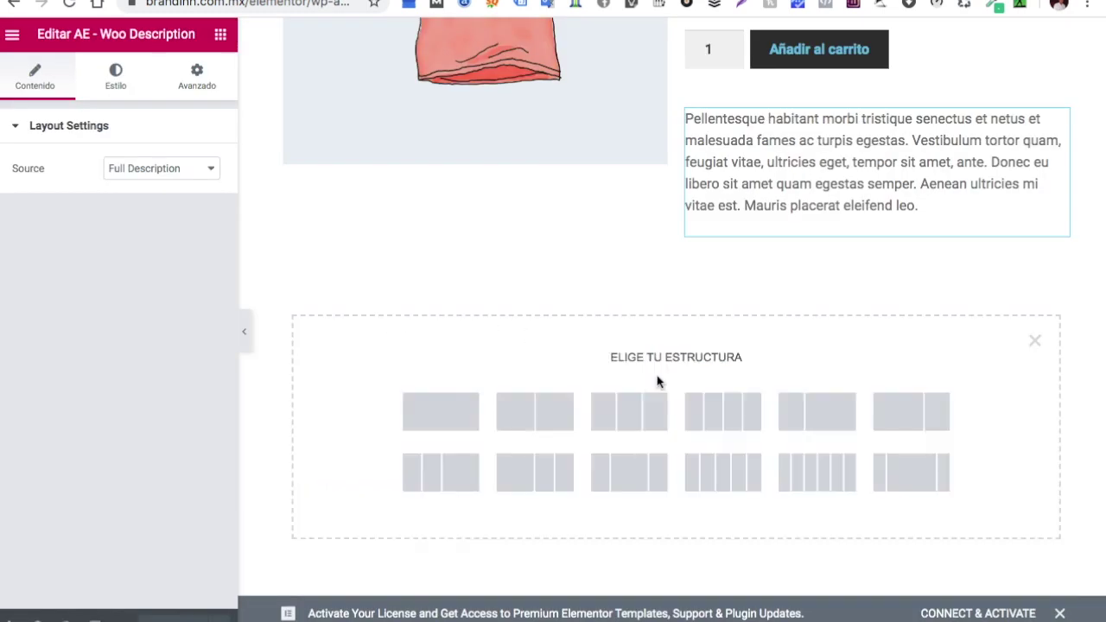
click(462, 418)
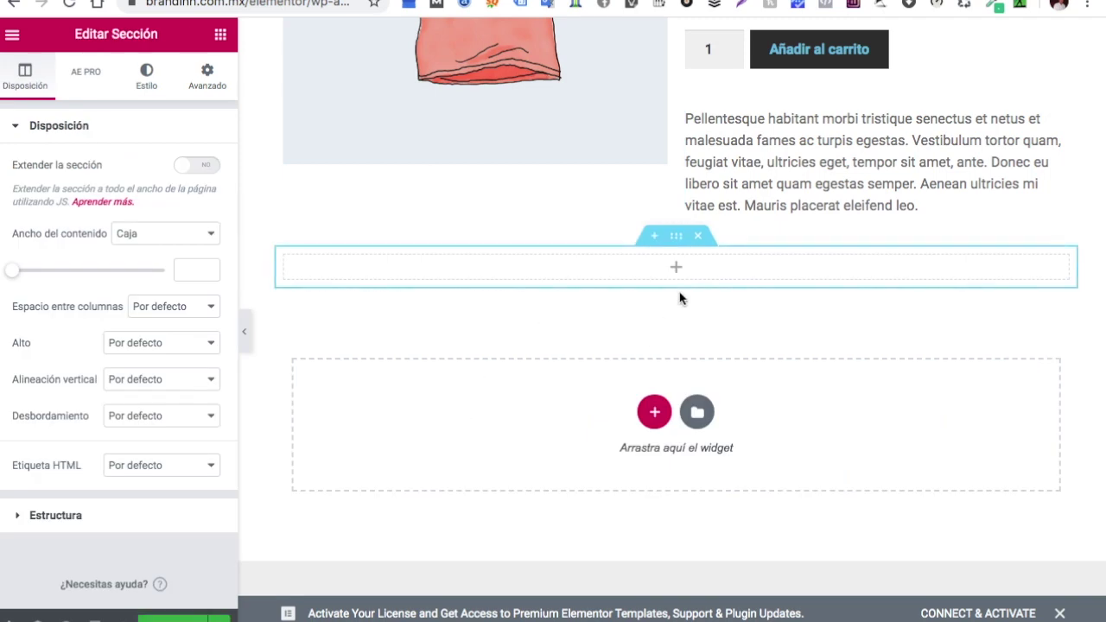
click(678, 271)
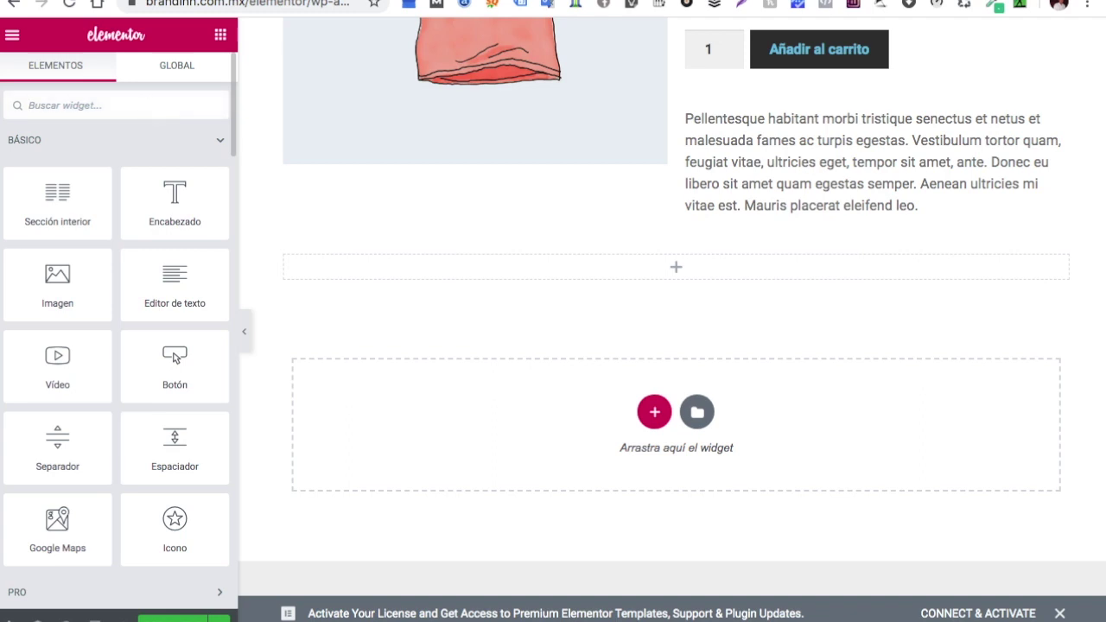
Drag AE - Woo Tabs from the 'ae' widget search toward the new section
text(ae)
scroll(111, 305, down, 10)
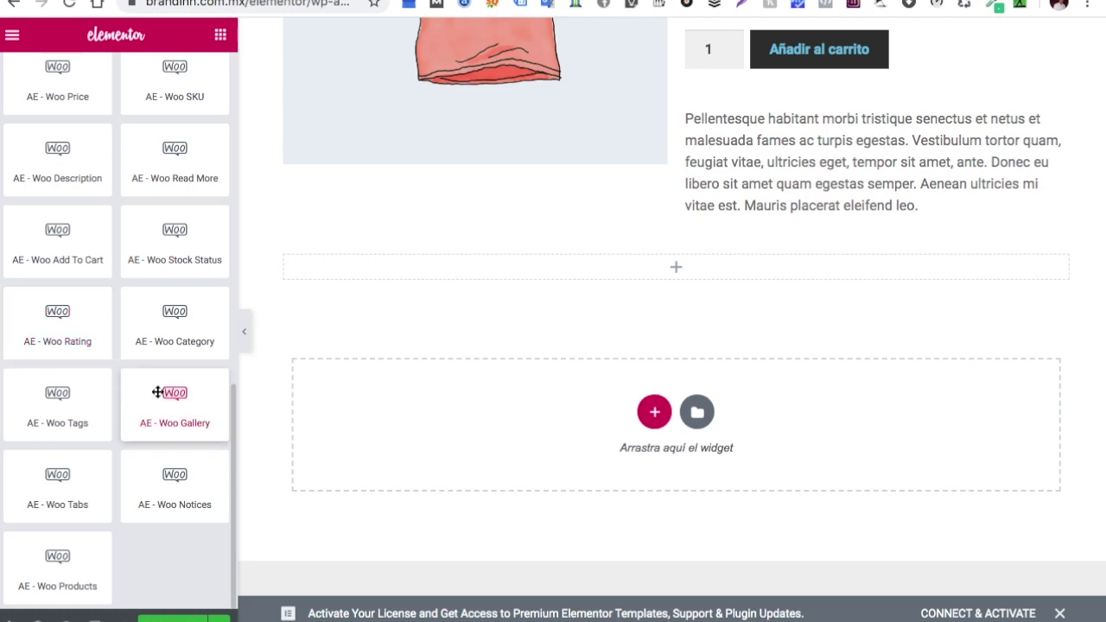
scroll(158, 393, up, 1)
drag(60, 528, 706, 263)
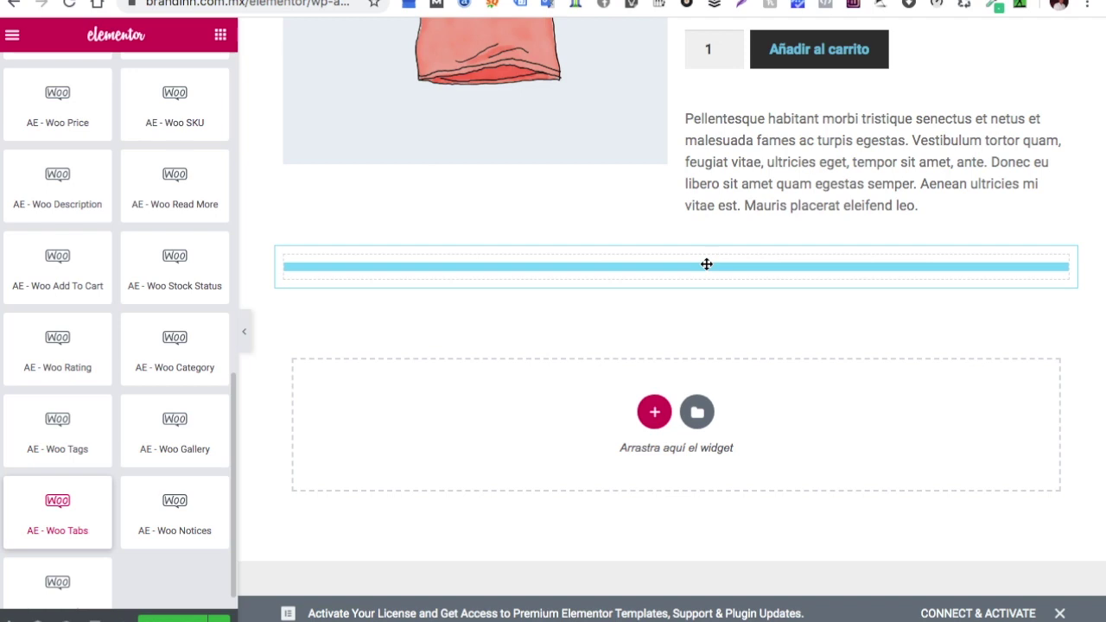
Drop Woo Tabs below the description and set the first tab to Additional Information
drag(706, 264, 705, 276)
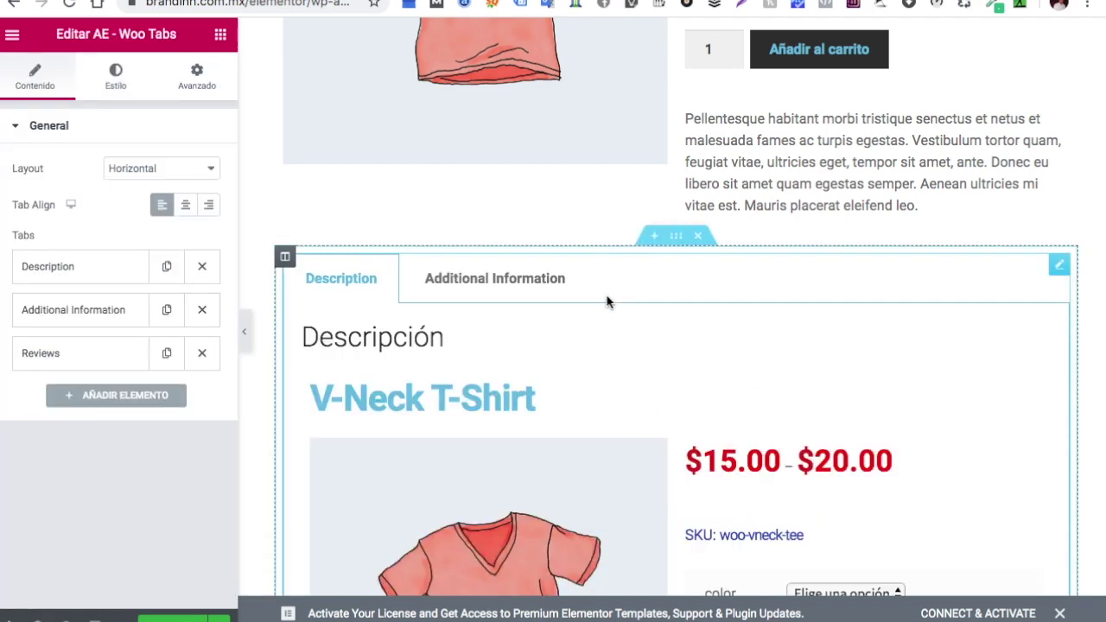
scroll(493, 344, down, 1)
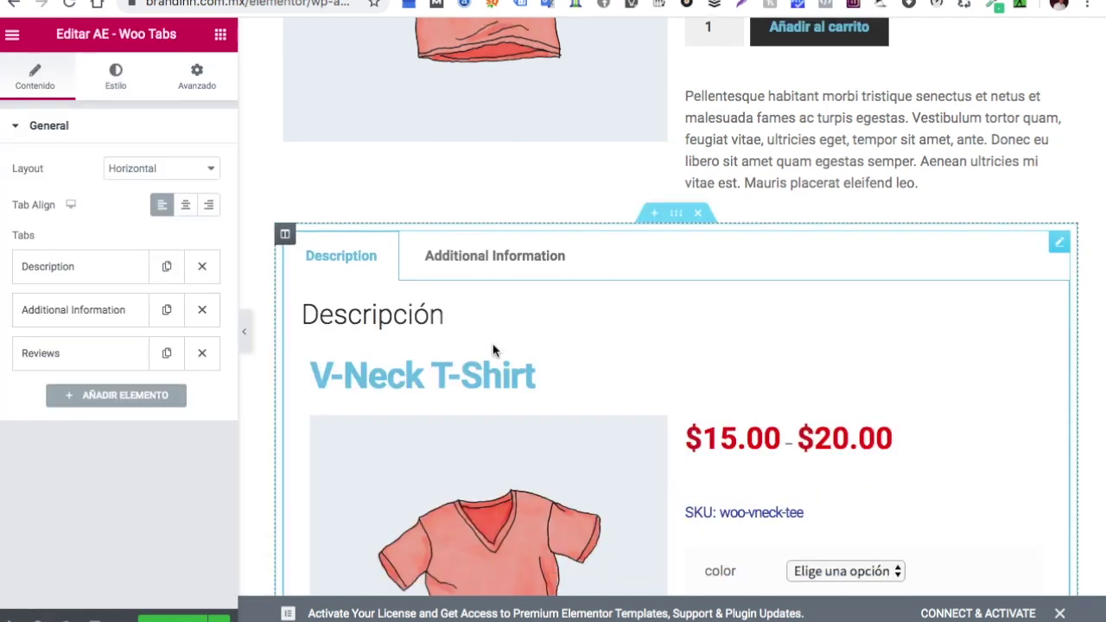
scroll(529, 367, down, 5)
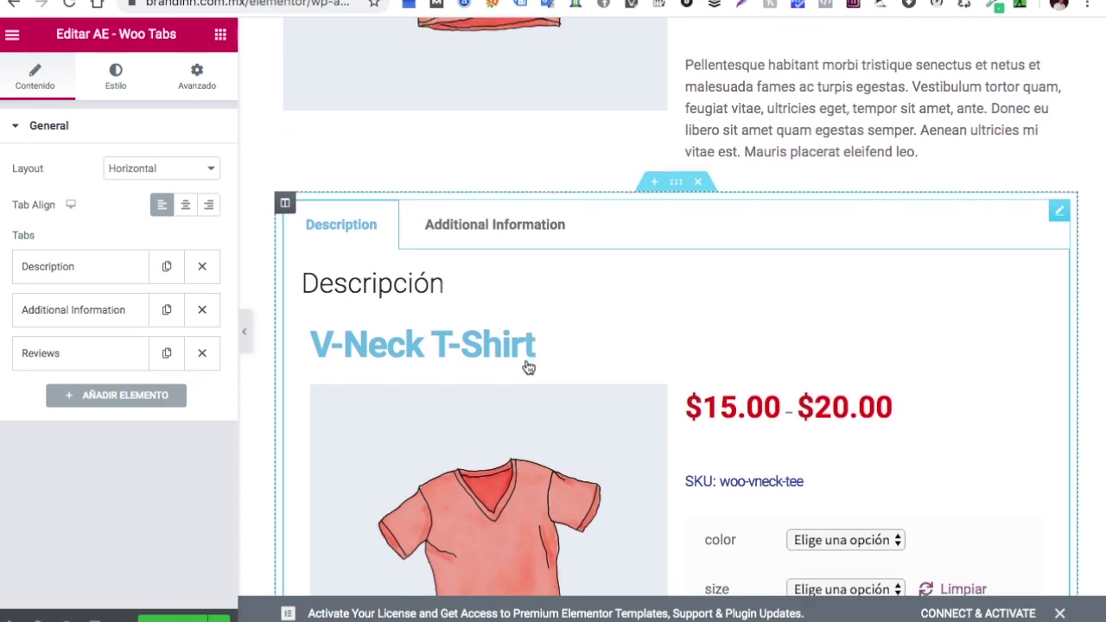
scroll(528, 367, up, 4)
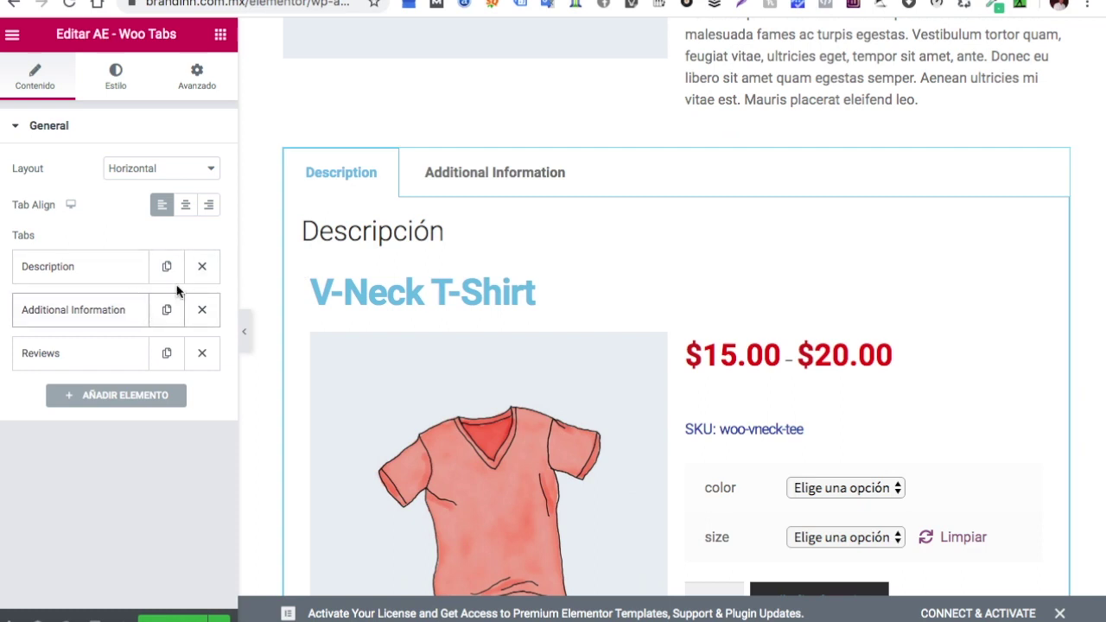
click(132, 276)
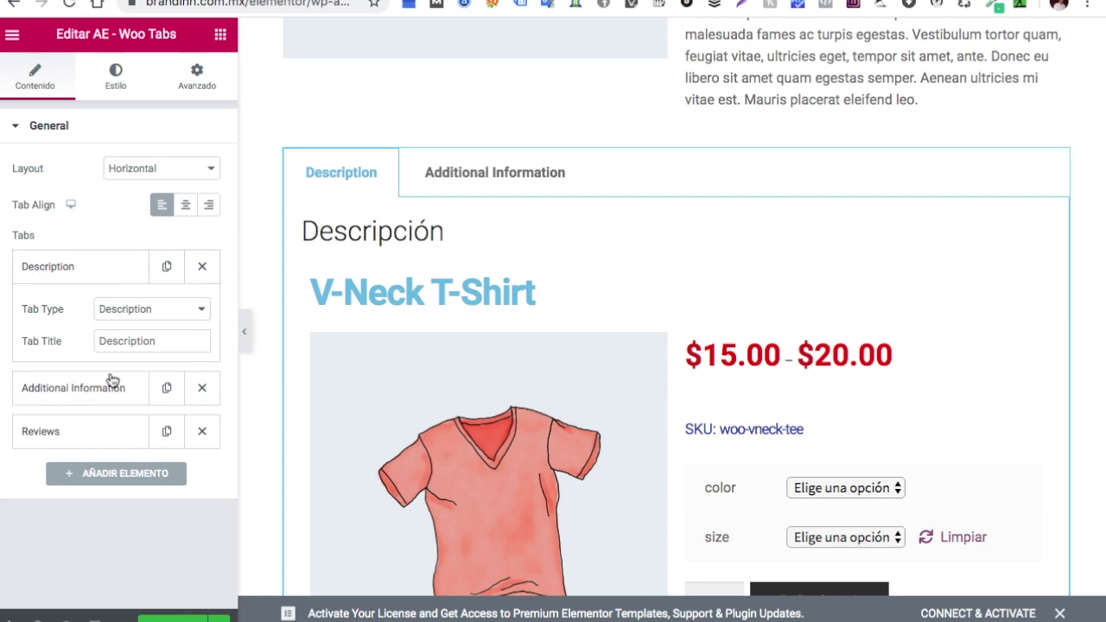
click(201, 311)
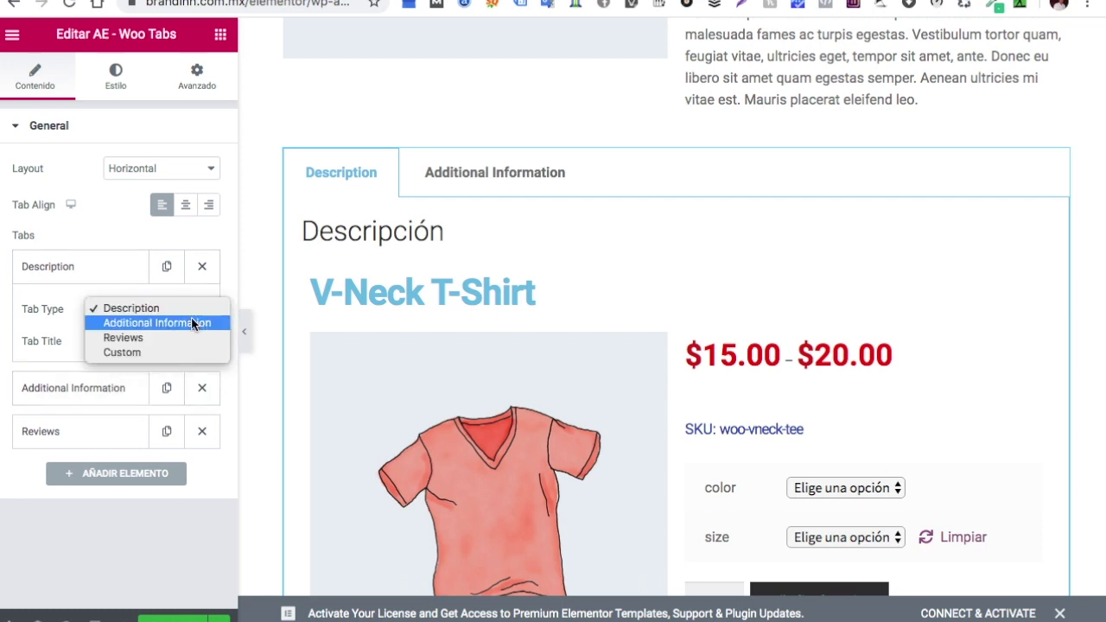
click(191, 323)
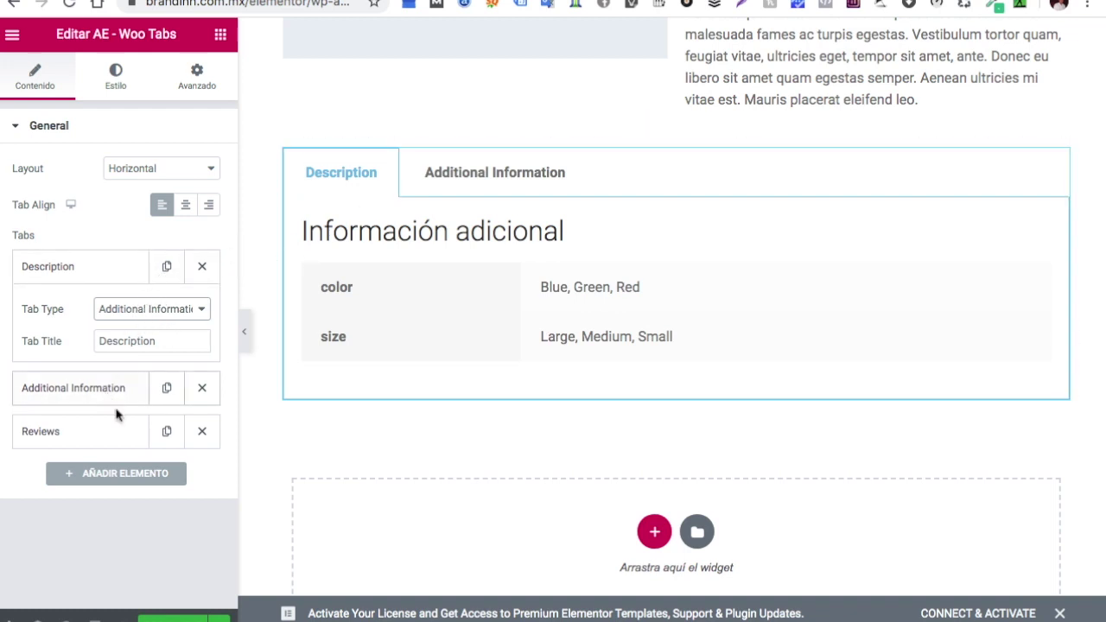
Keep the Reviews tab, retitle the first tab 'Descripcion', and add a fourth tab
click(129, 436)
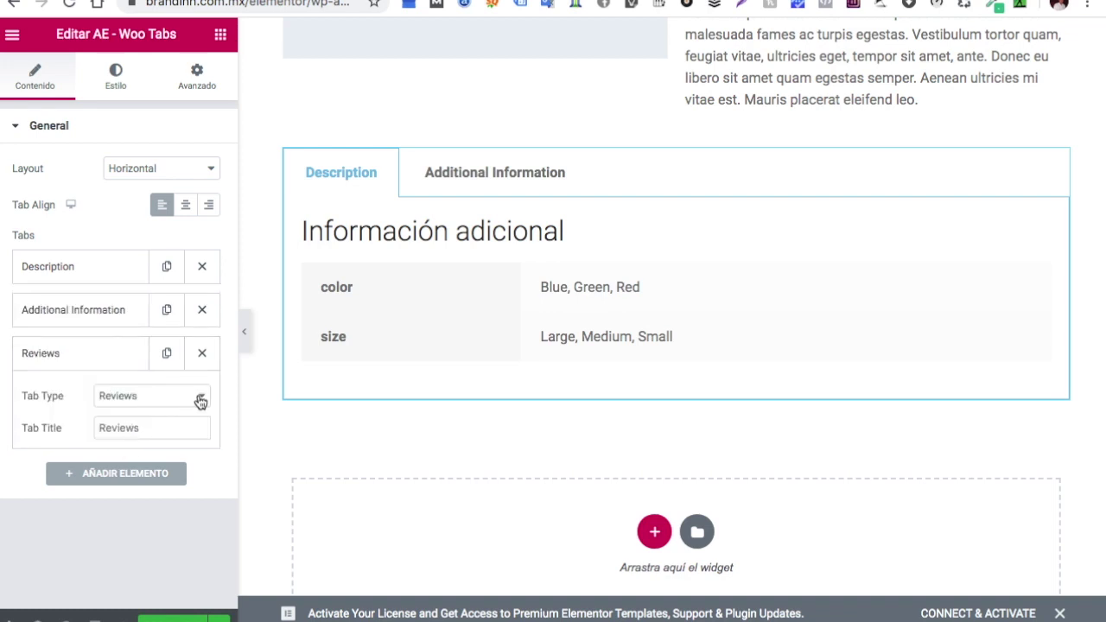
click(200, 400)
click(201, 400)
click(184, 436)
click(95, 275)
click(78, 263)
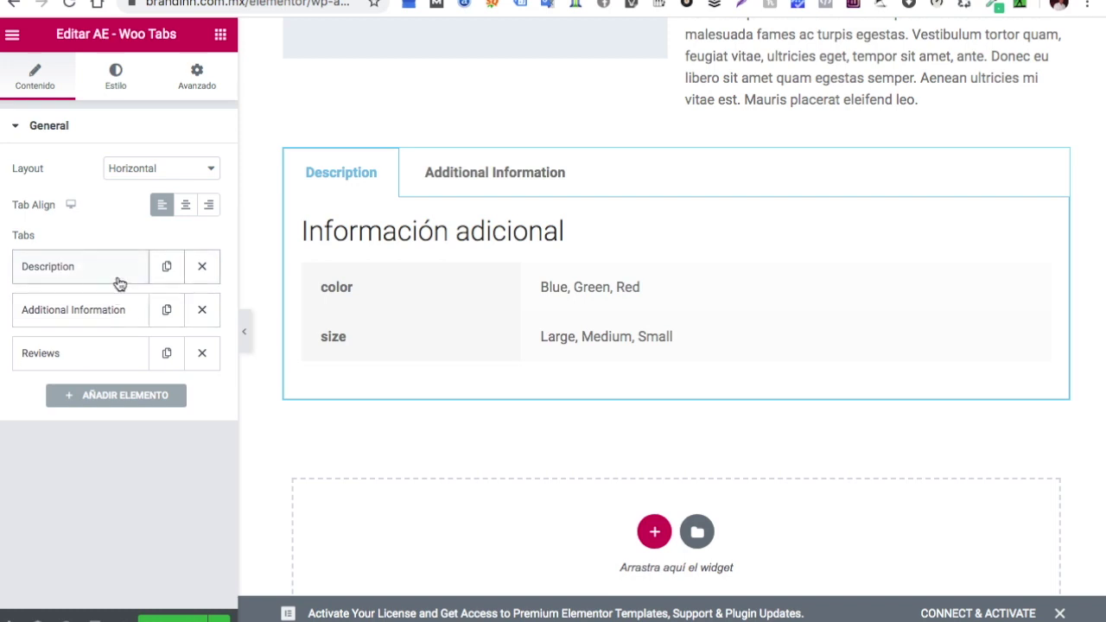
click(119, 285)
click(164, 342)
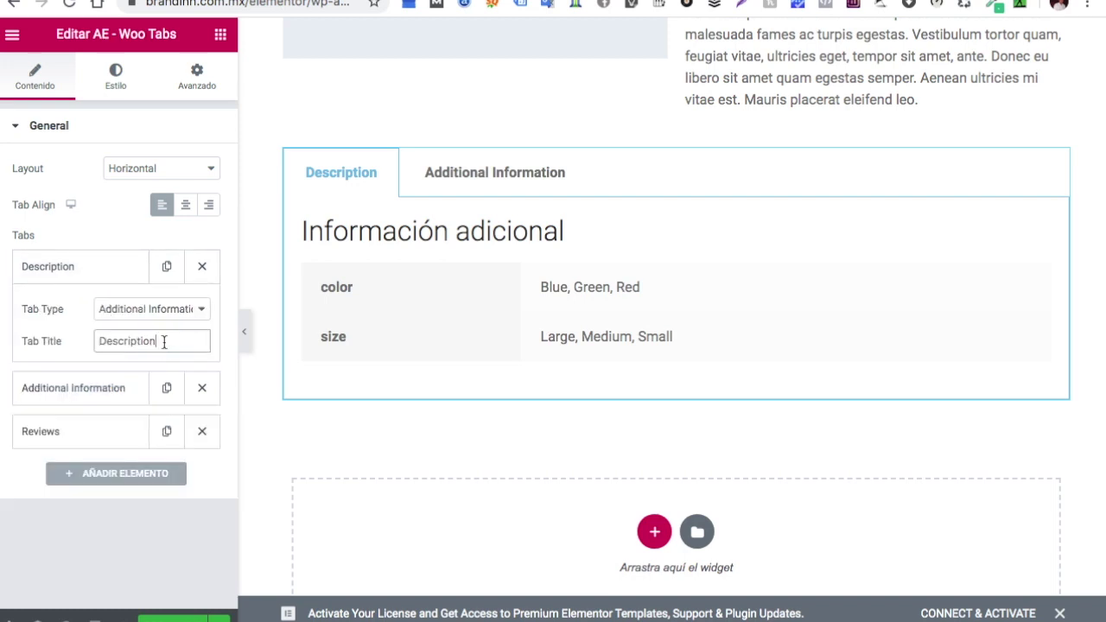
key(BackSpace)
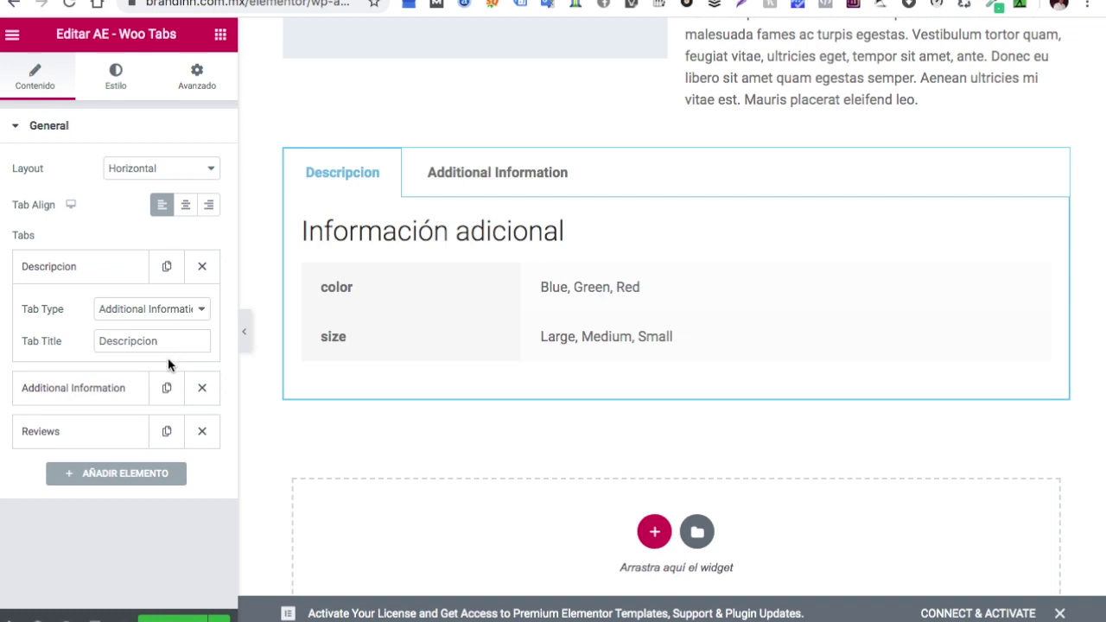
click(495, 174)
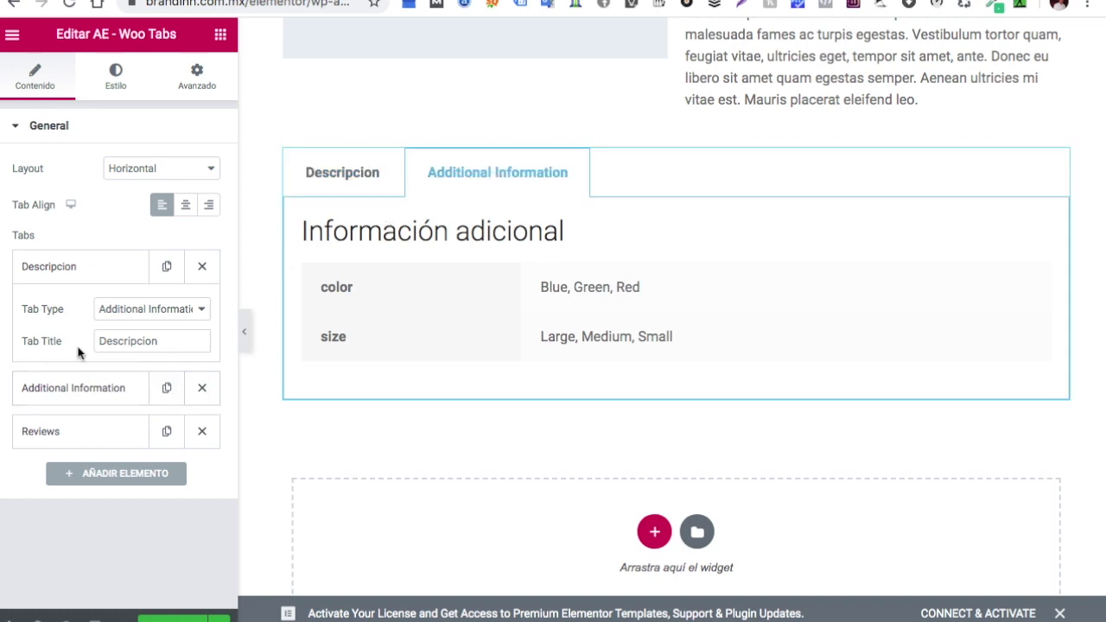
click(118, 476)
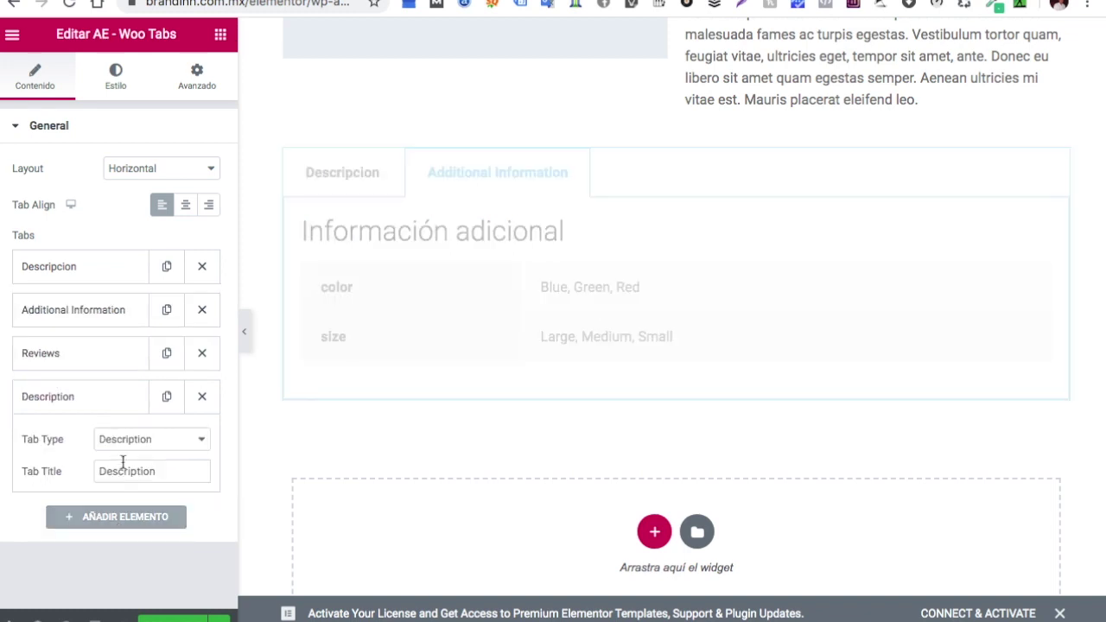
Make the new tab a Custom tab titled 'Colores'
click(201, 441)
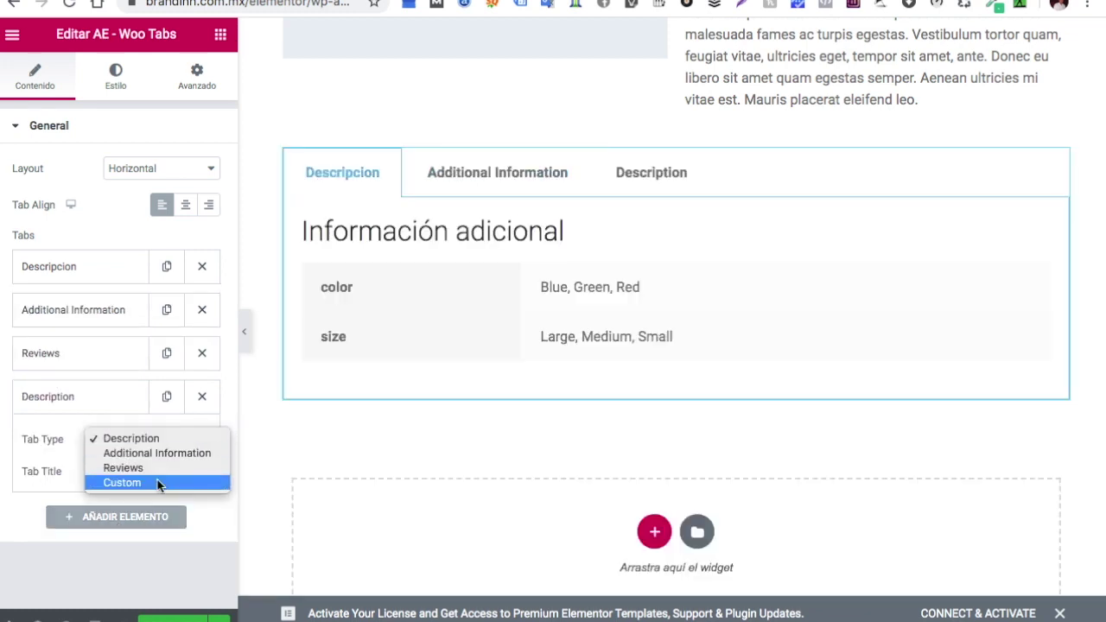
click(158, 484)
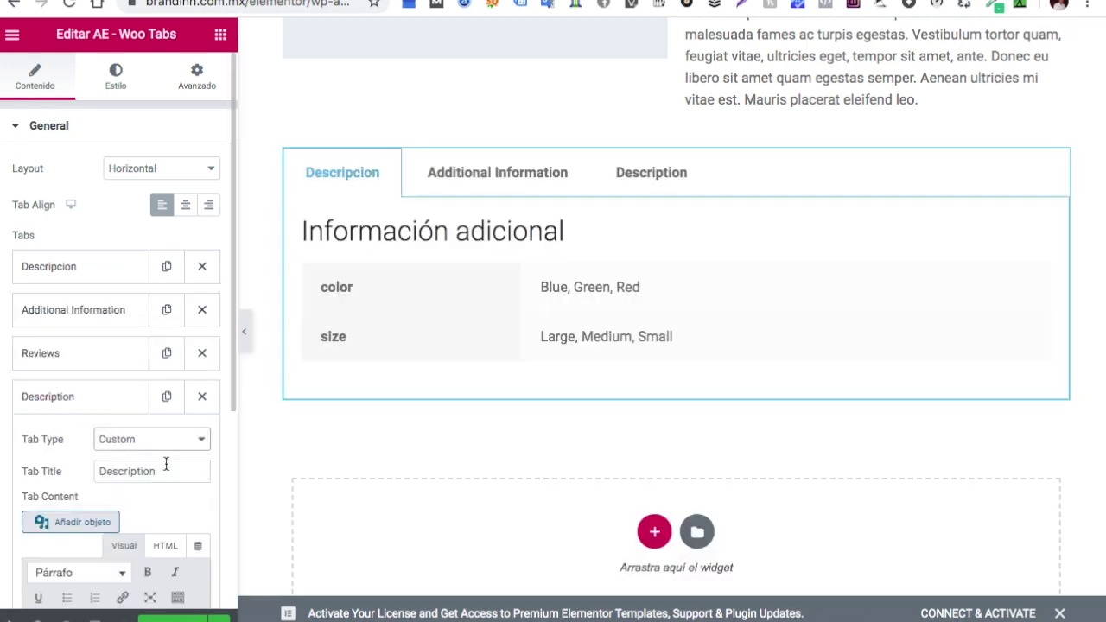
scroll(143, 432, down, 2)
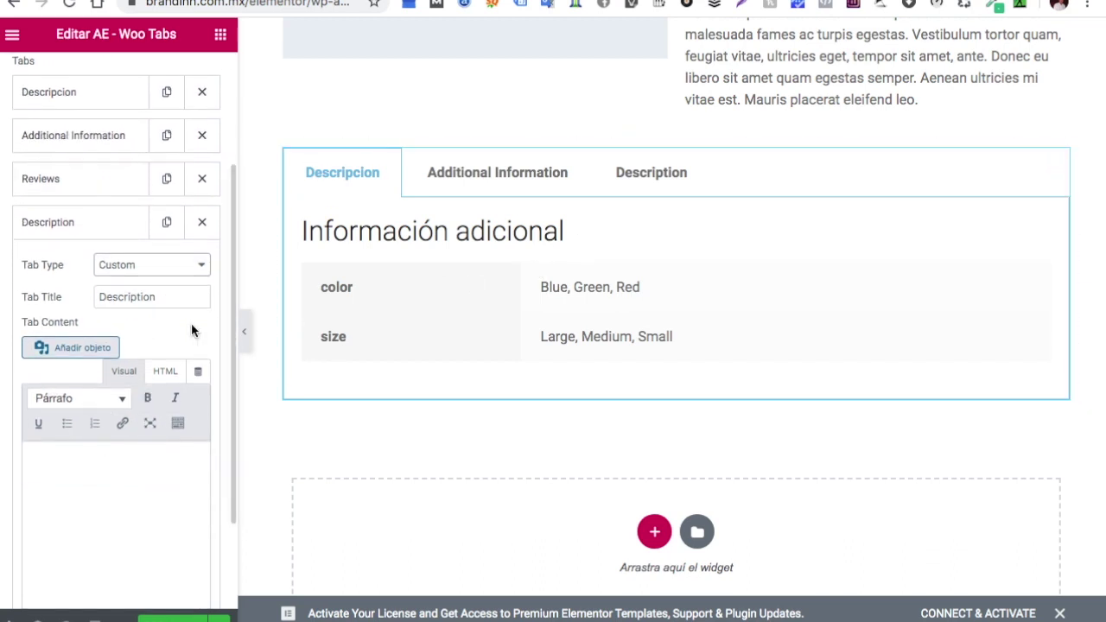
click(170, 301)
key(BackSpace)
key(BackSpace)
key(BackSpace)
key(BackSpace)
key(BackSpace)
key(BackSpace)
key(BackSpace)
key(BackSpace)
key(BackSpace)
key(BackSpace)
key(BackSpace)
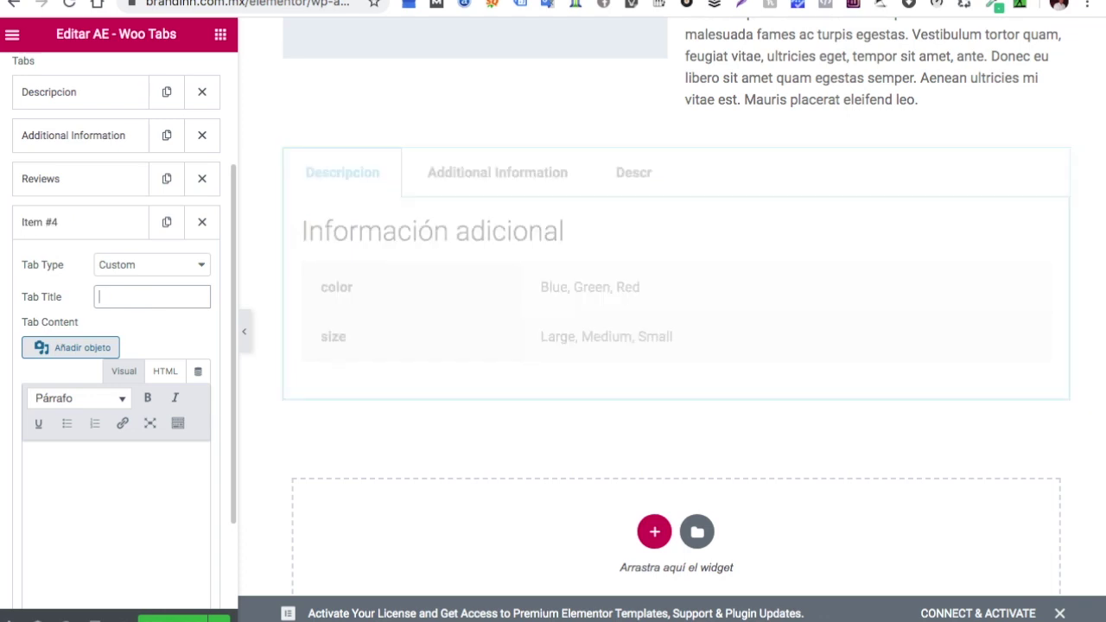
text(Colores)
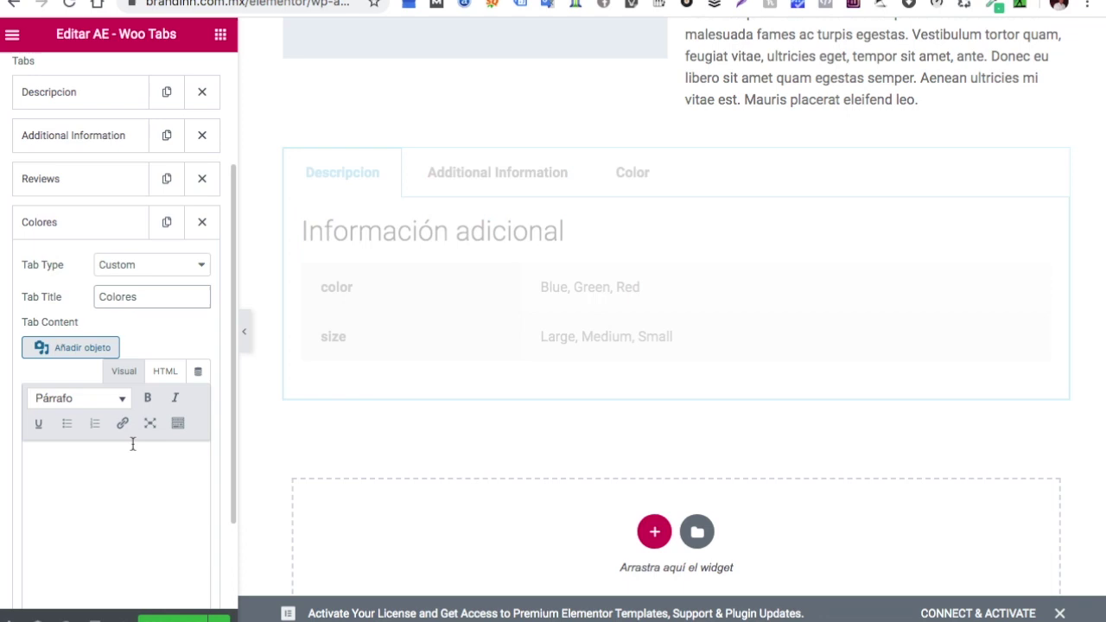
Fill the Colores tab content with Blanco, Amarillo, que se yo as a bulleted list
click(87, 483)
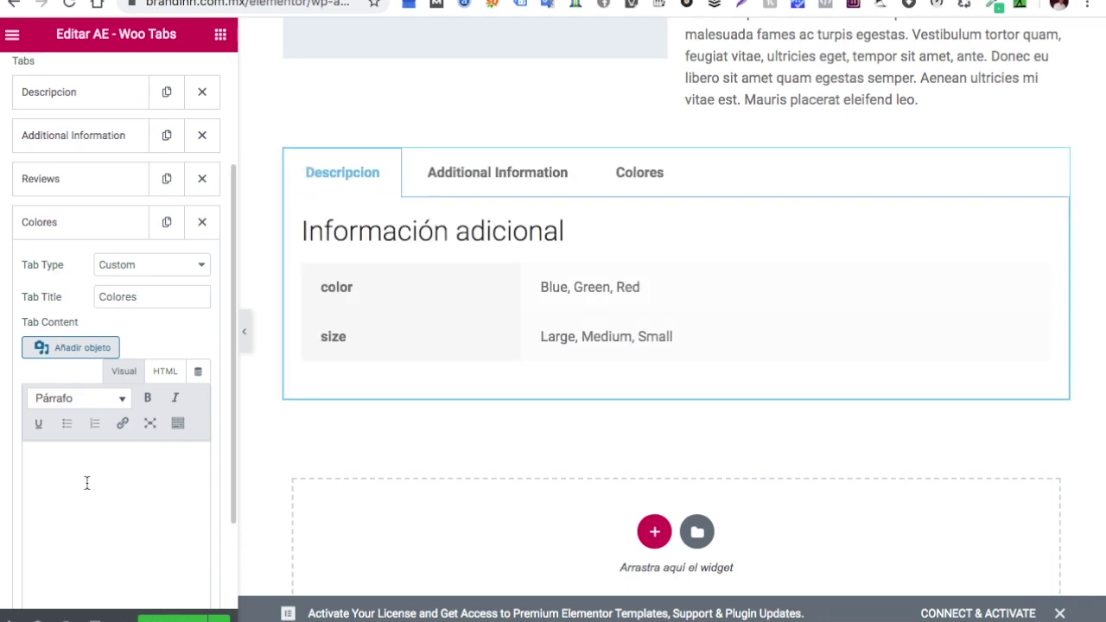
text(Blanco)
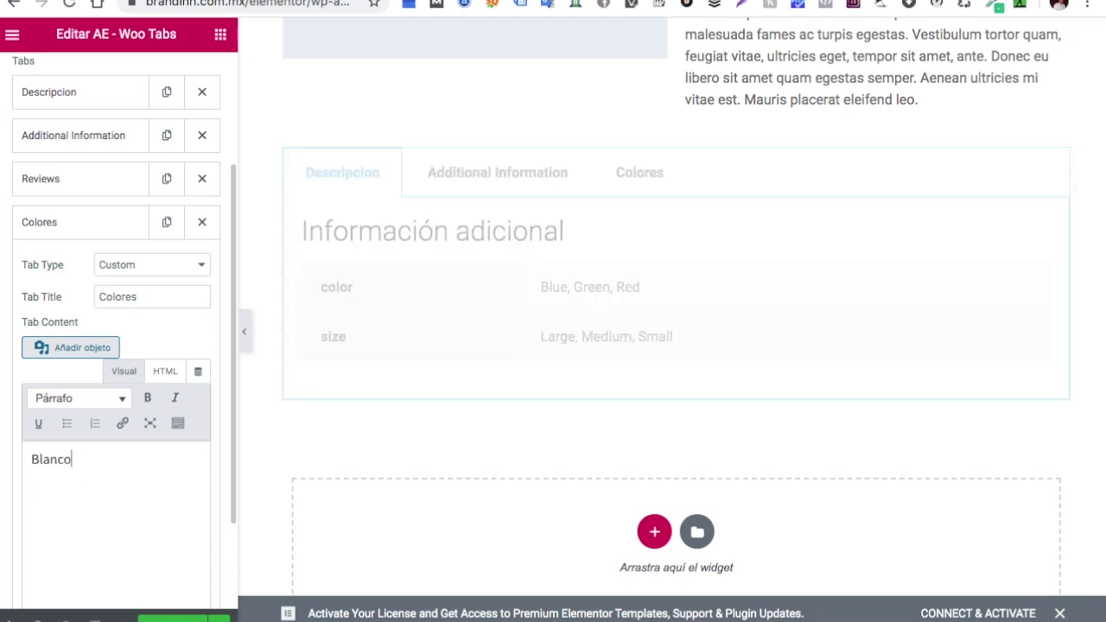
key(Return)
text(Amar)
text(illo )
text(que se yo)
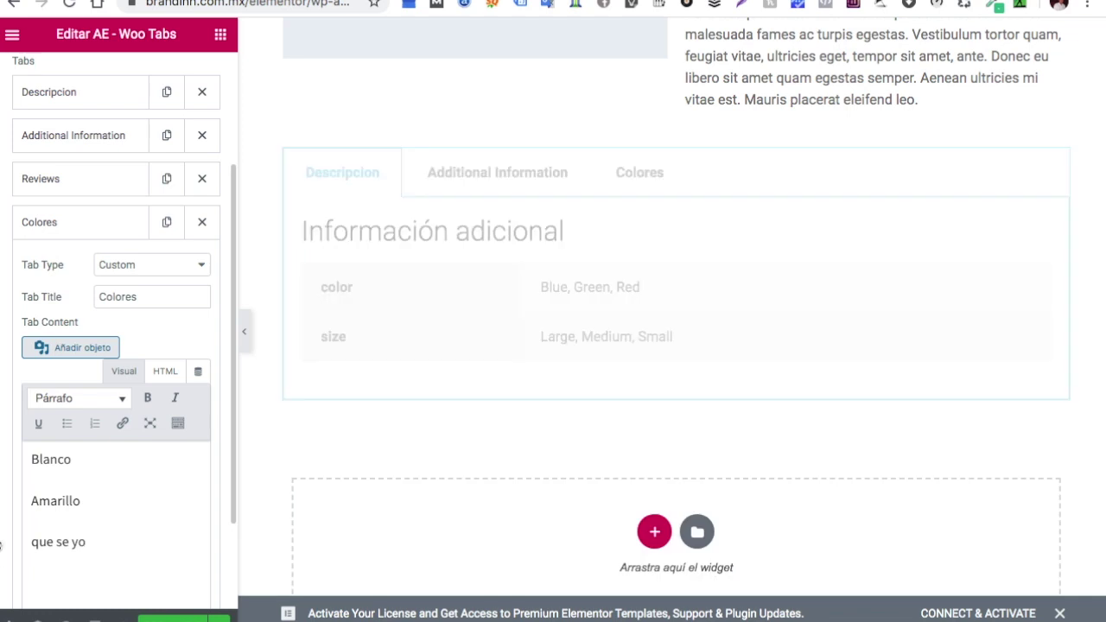
drag(96, 545, 32, 456)
click(67, 423)
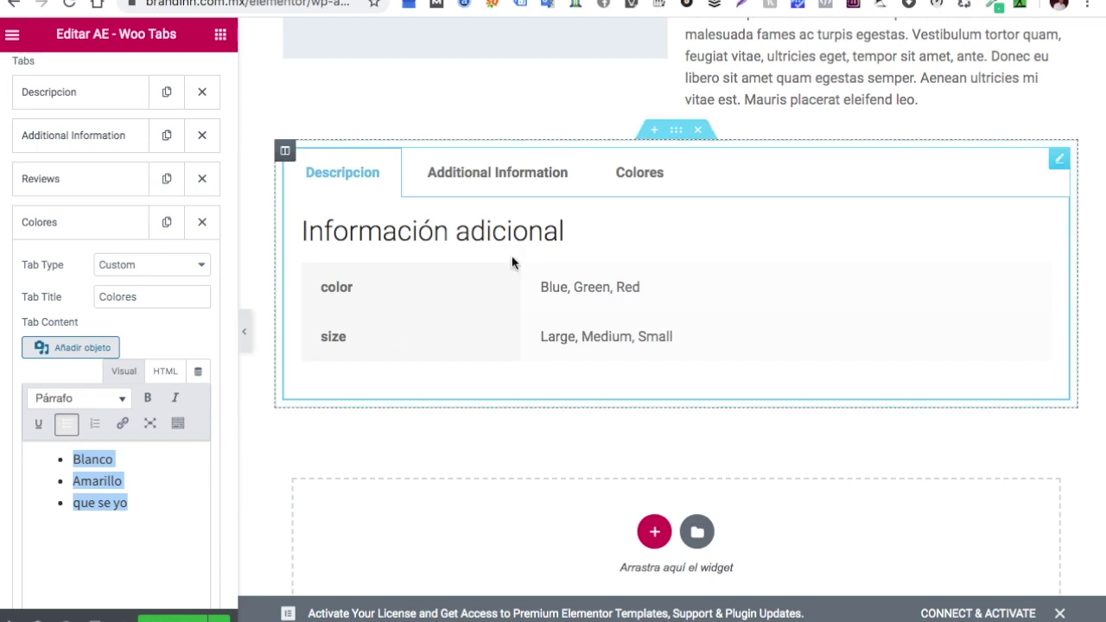
Preview the Colores, Additional Information and Descripcion tabs, then start a new section below
click(630, 179)
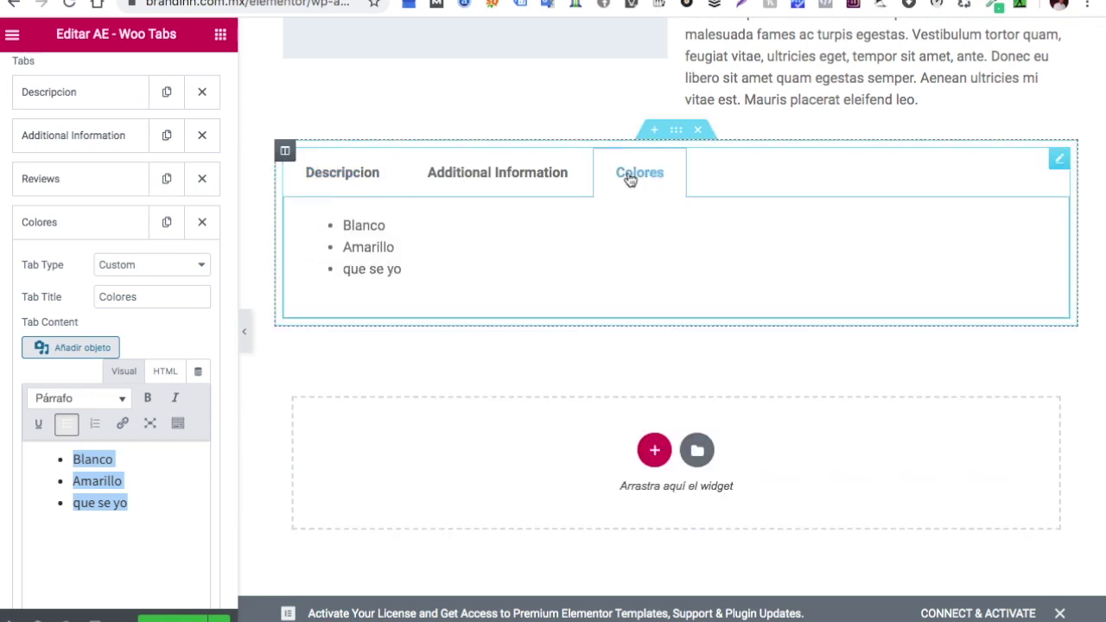
click(540, 179)
click(370, 177)
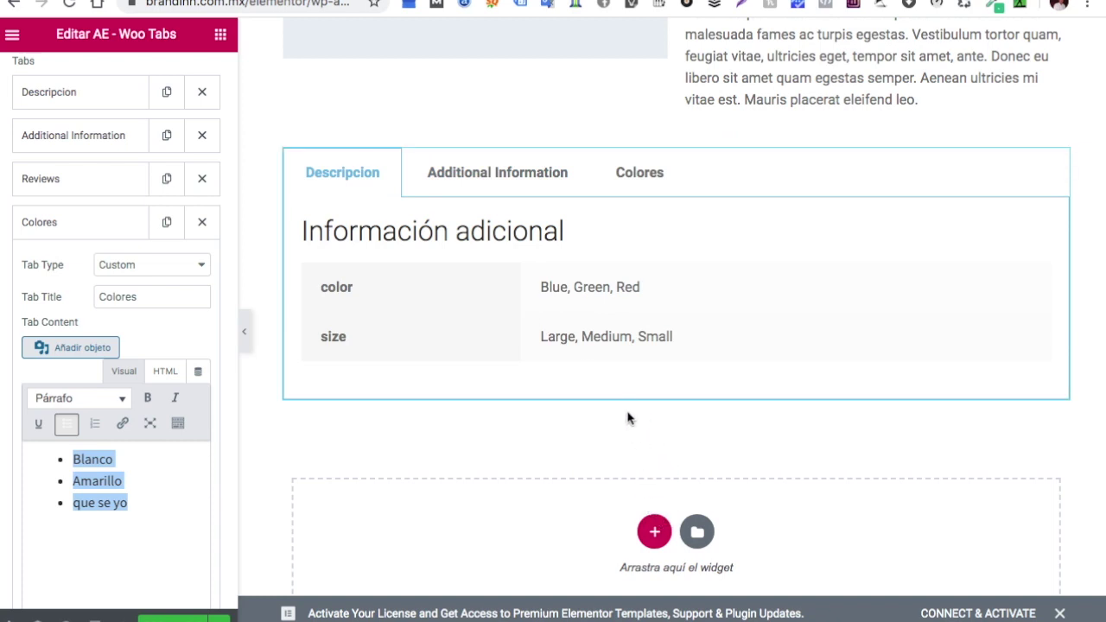
click(655, 531)
scroll(529, 533, down, 1)
scroll(529, 534, down, 3)
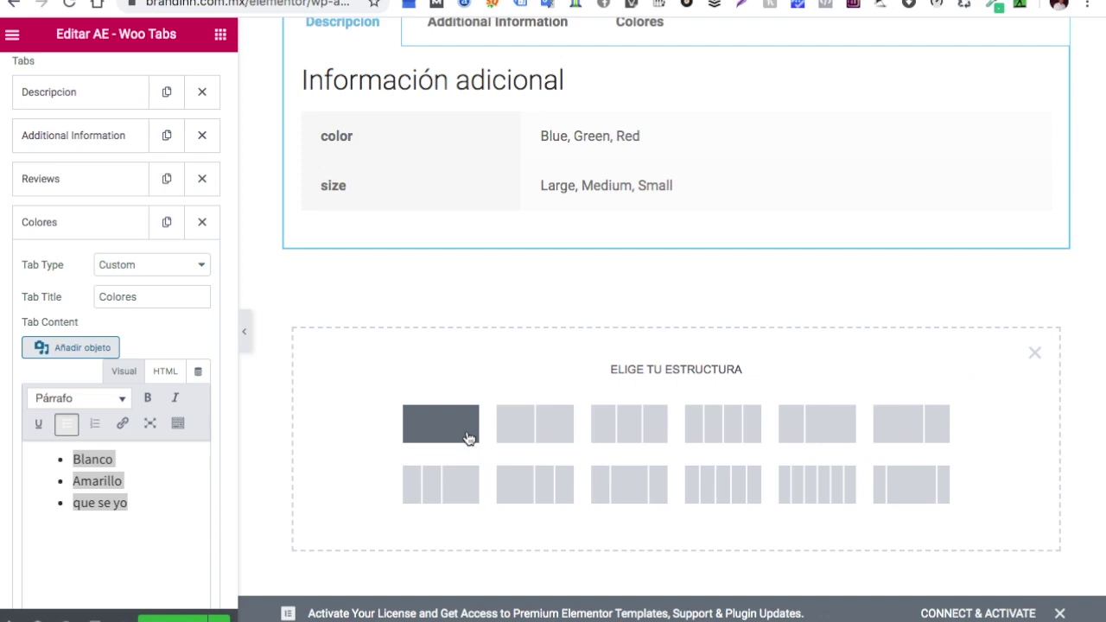
Add a one-column section and search the widget list for 'ae'
click(467, 438)
click(221, 43)
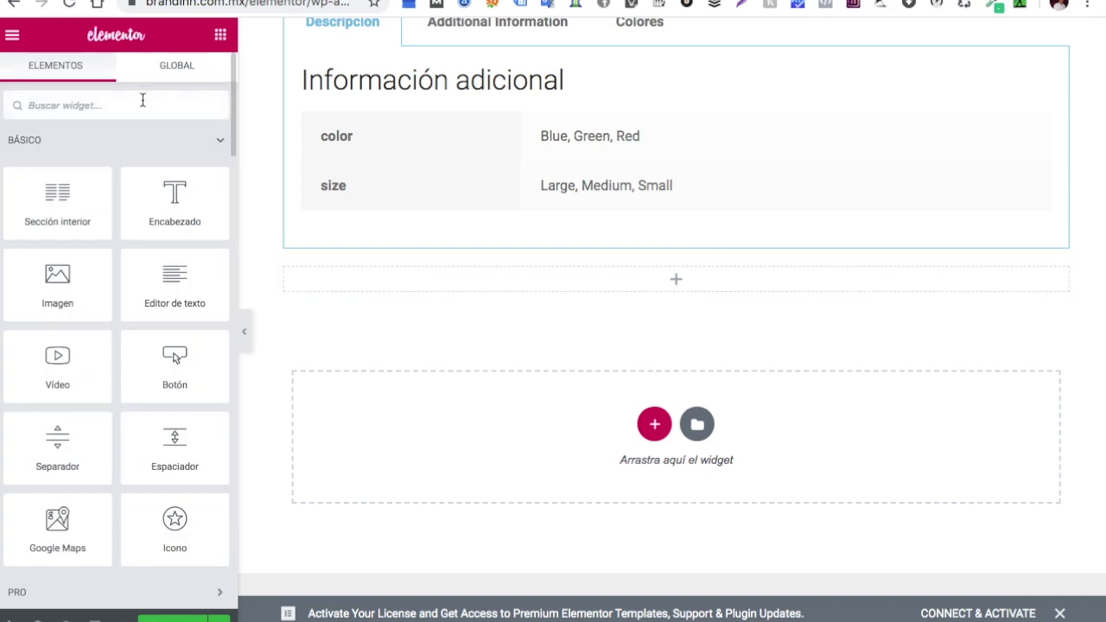
text(ae)
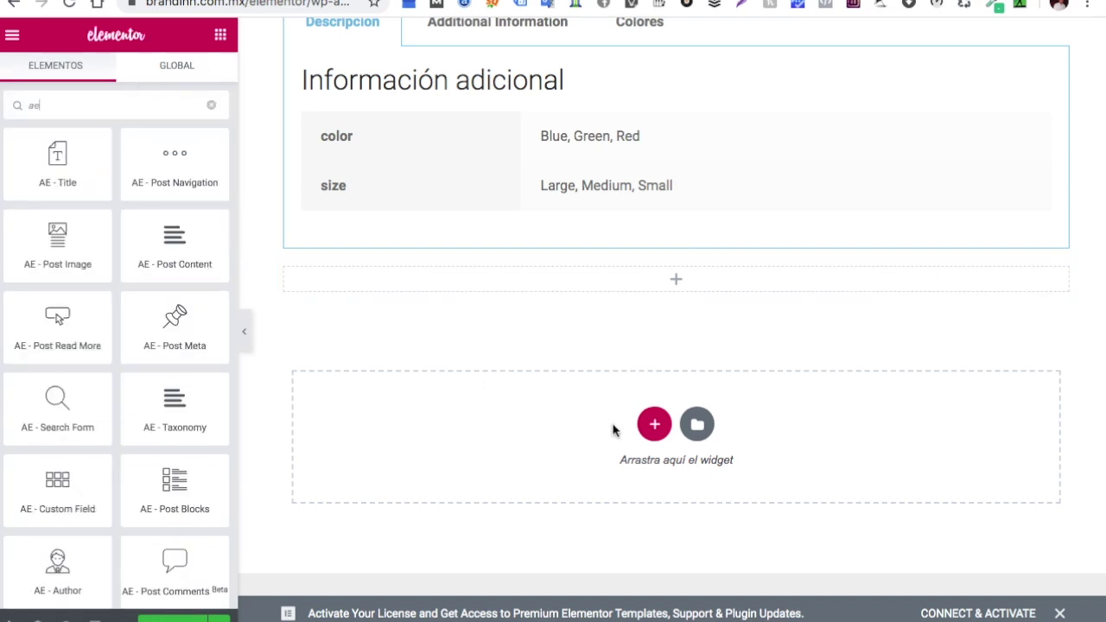
Add a two-column section and drop a Video widget into its left column
click(654, 425)
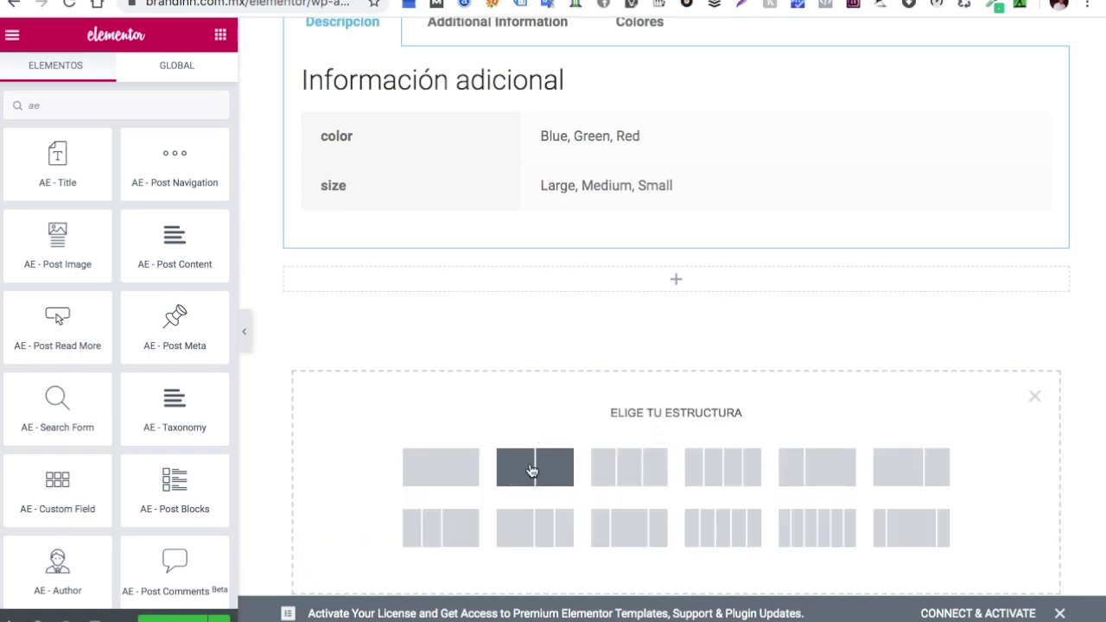
click(533, 470)
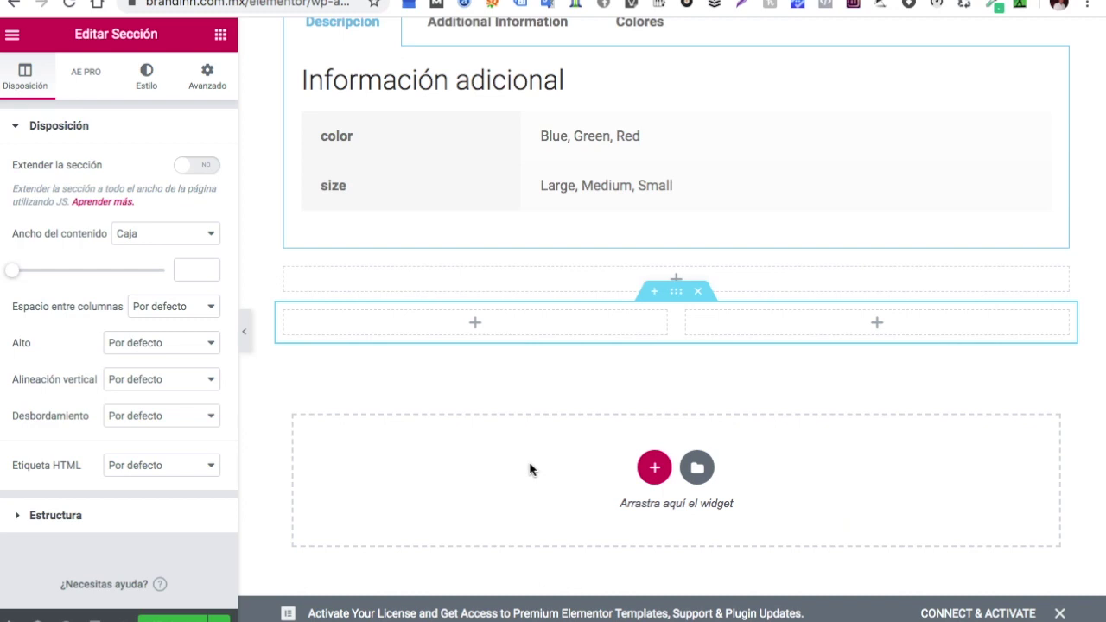
click(475, 325)
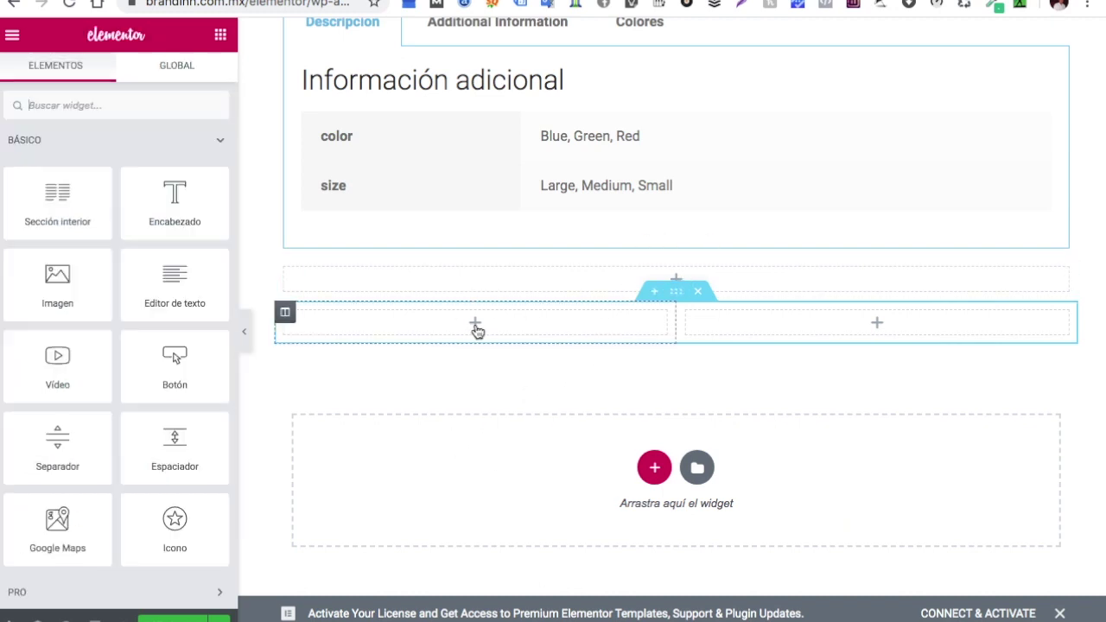
scroll(108, 311, down, 2)
drag(75, 304, 450, 332)
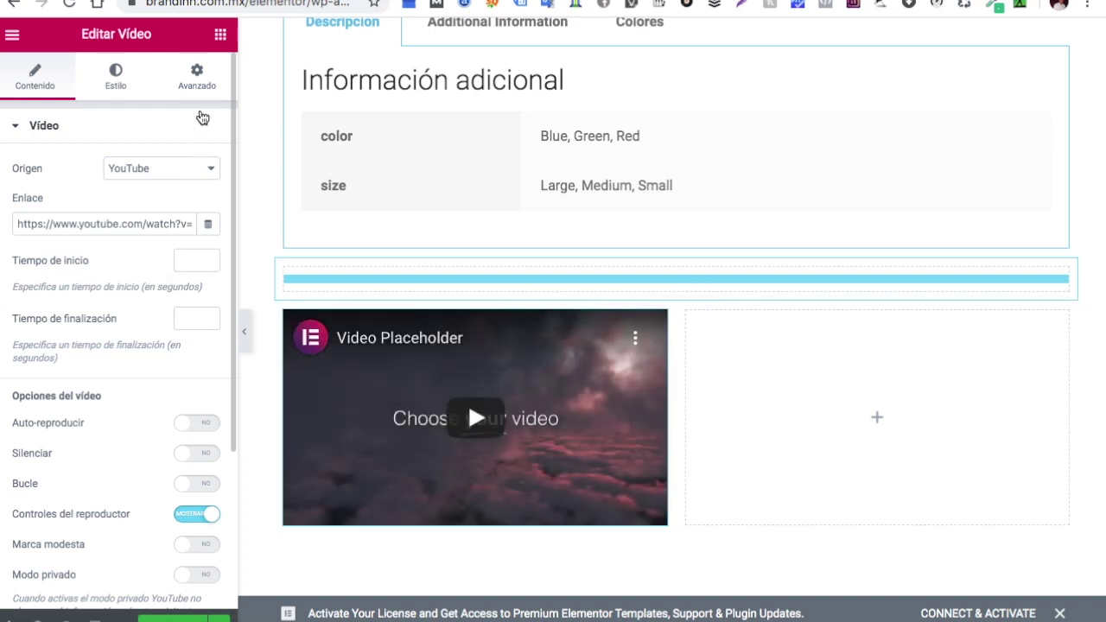
Drop a Button widget into the right column, then drag a Heading toward it
click(221, 36)
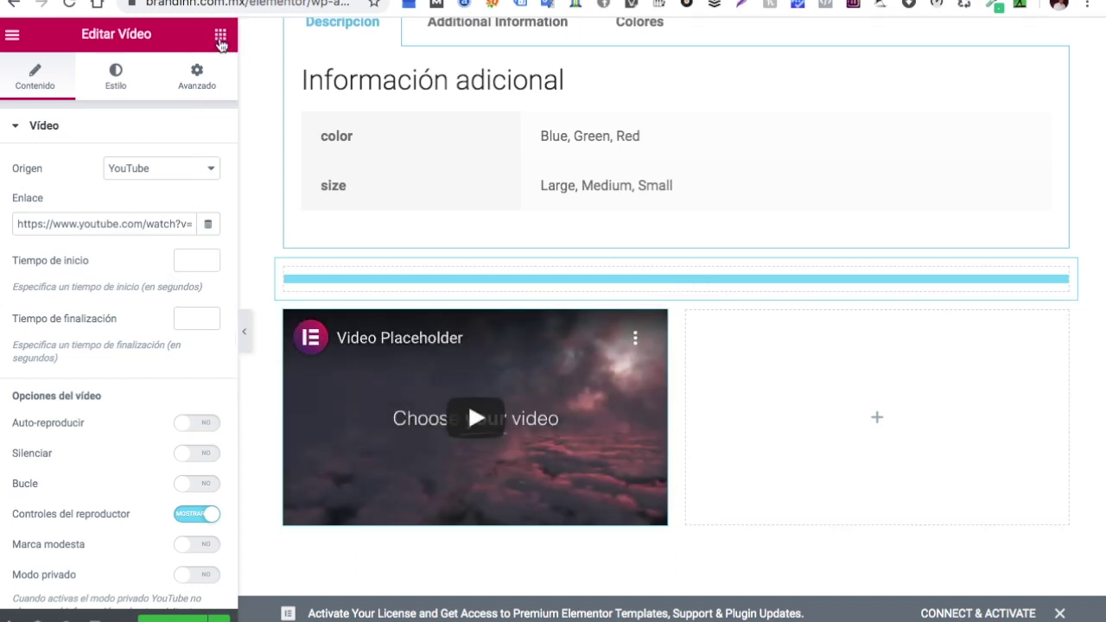
drag(160, 380, 856, 437)
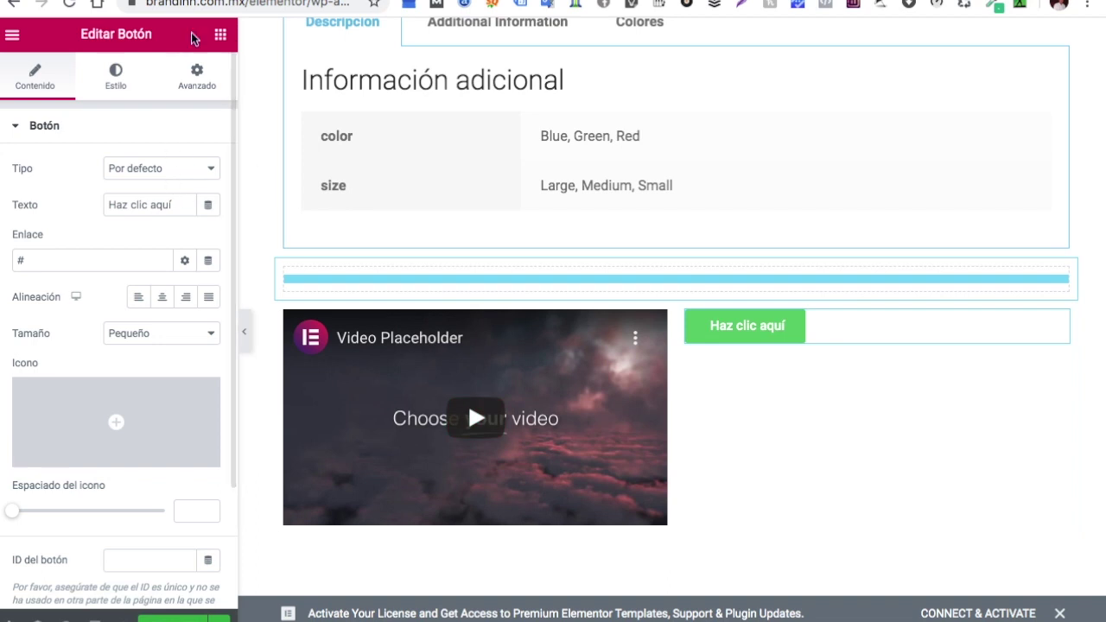
click(222, 41)
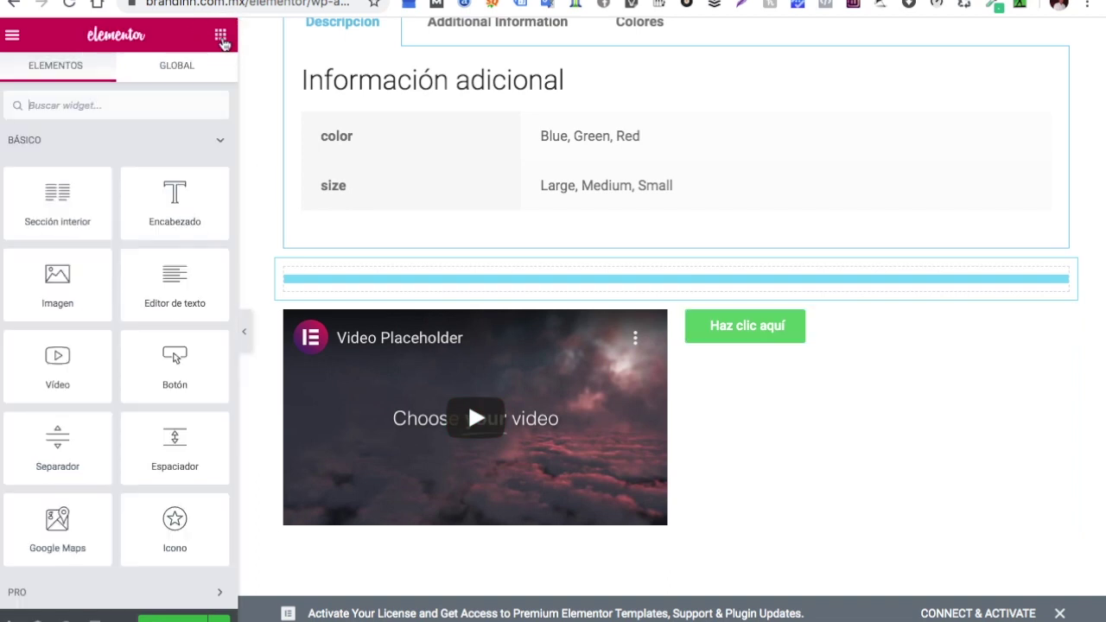
drag(164, 217, 856, 296)
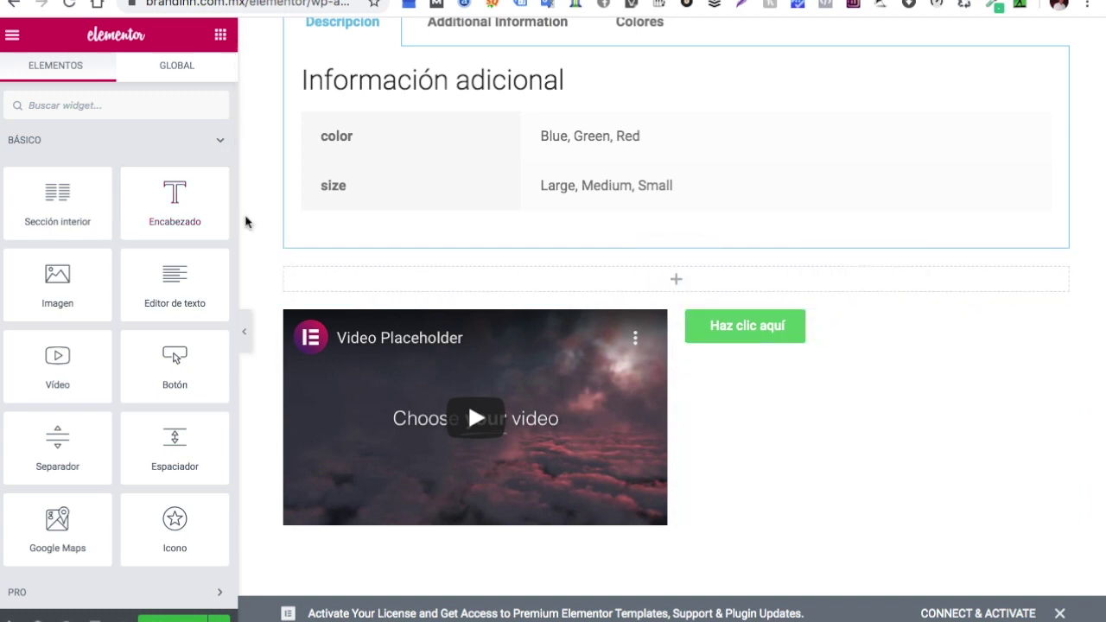
Place a Heading above the button and retitle it 'Quieres nas informacion'
drag(202, 217, 874, 331)
drag(185, 191, 0, 180)
key(BackSpace)
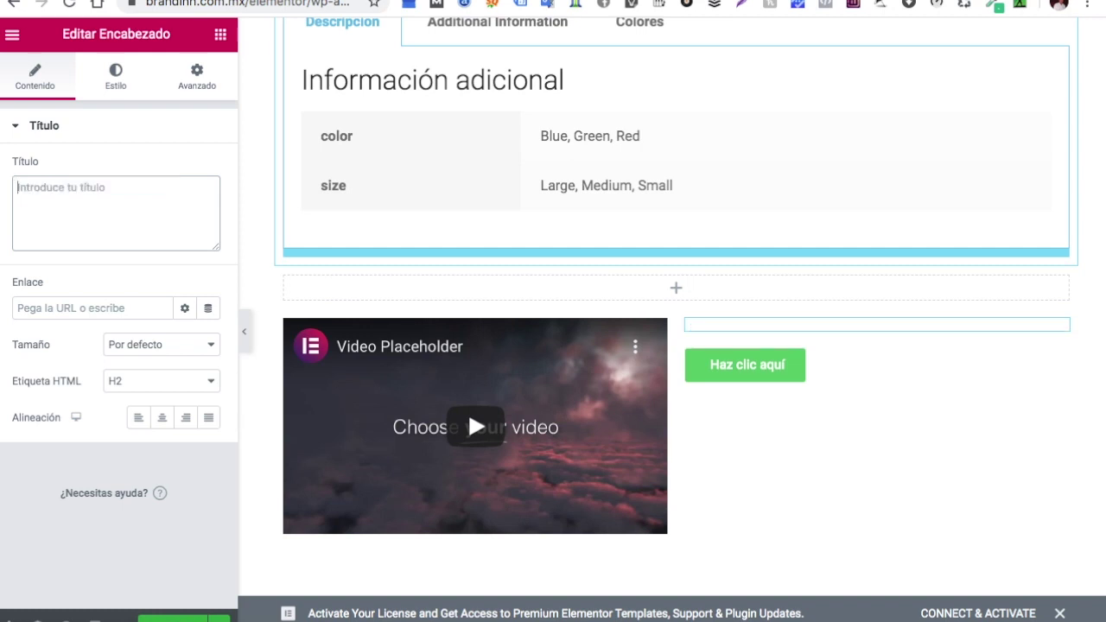
text(Quieres nas)
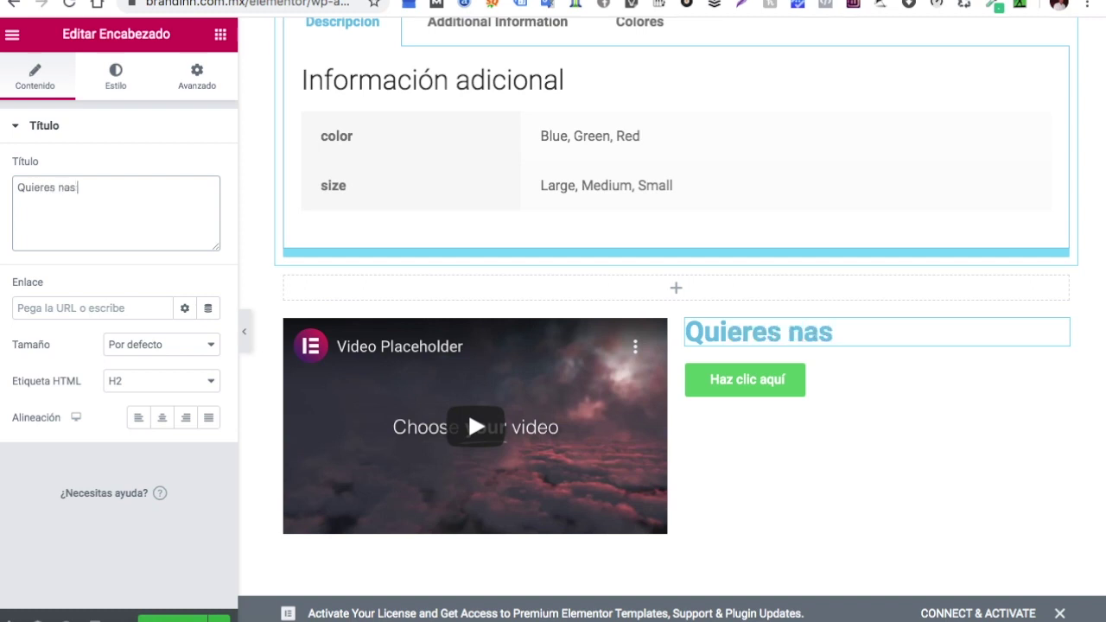
text( infor)
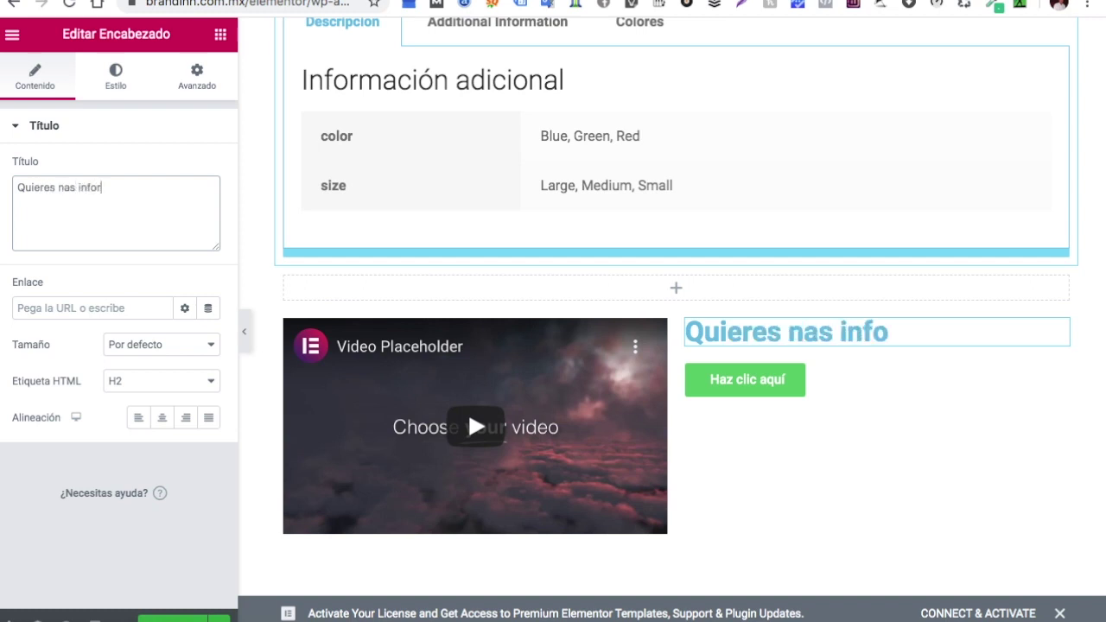
text(macio)
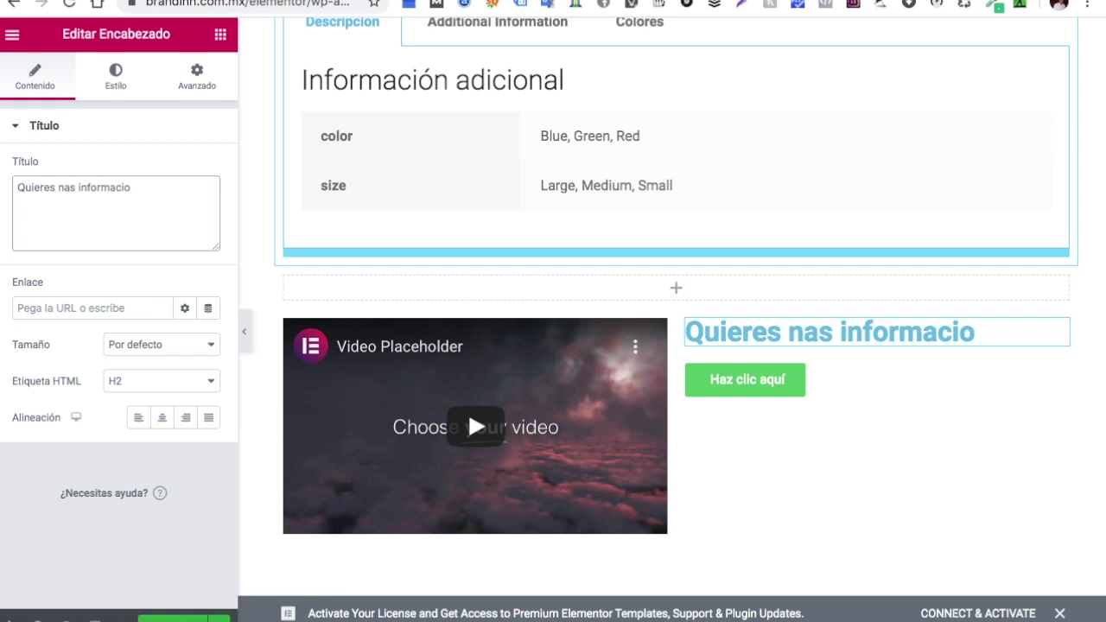
text(n)
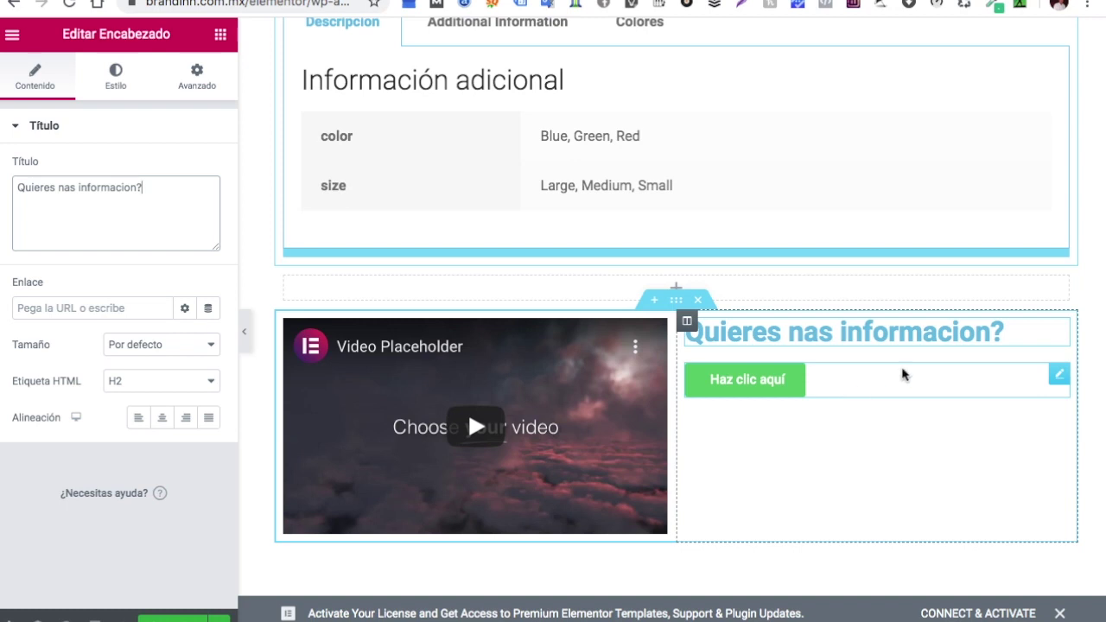
Change the button label to 'Llamanos'
click(1058, 375)
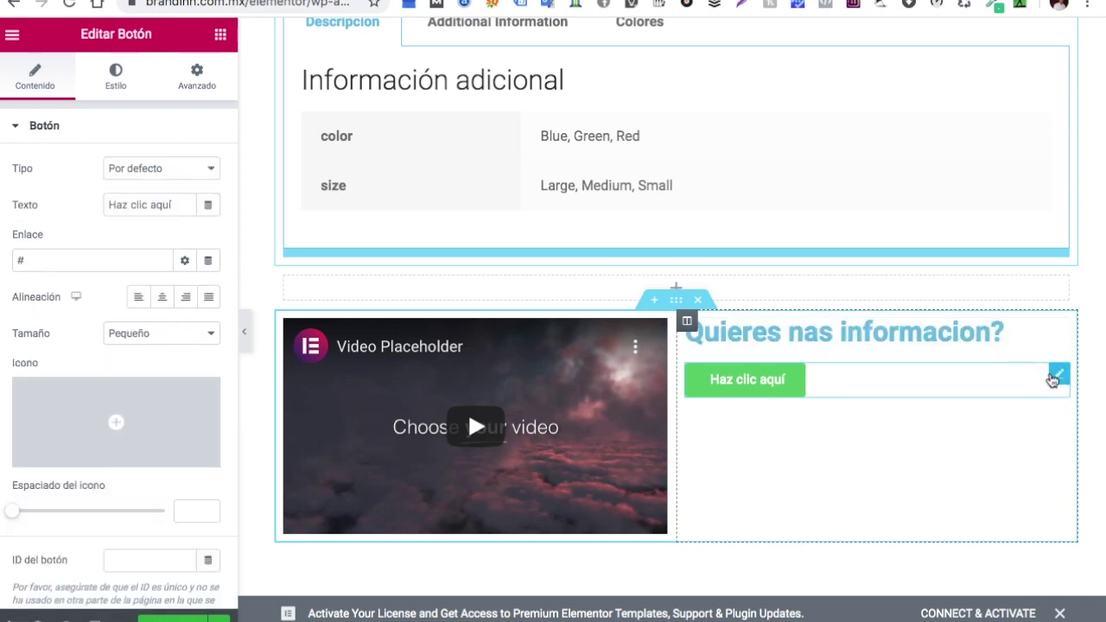
click(177, 205)
key(BackSpace)
key(BackSpace)
key(BackSpace)
key(BackSpace)
key(BackSpace)
key(BackSpace)
key(BackSpace)
key(BackSpace)
key(BackSpace)
key(BackSpace)
key(BackSpace)
key(BackSpace)
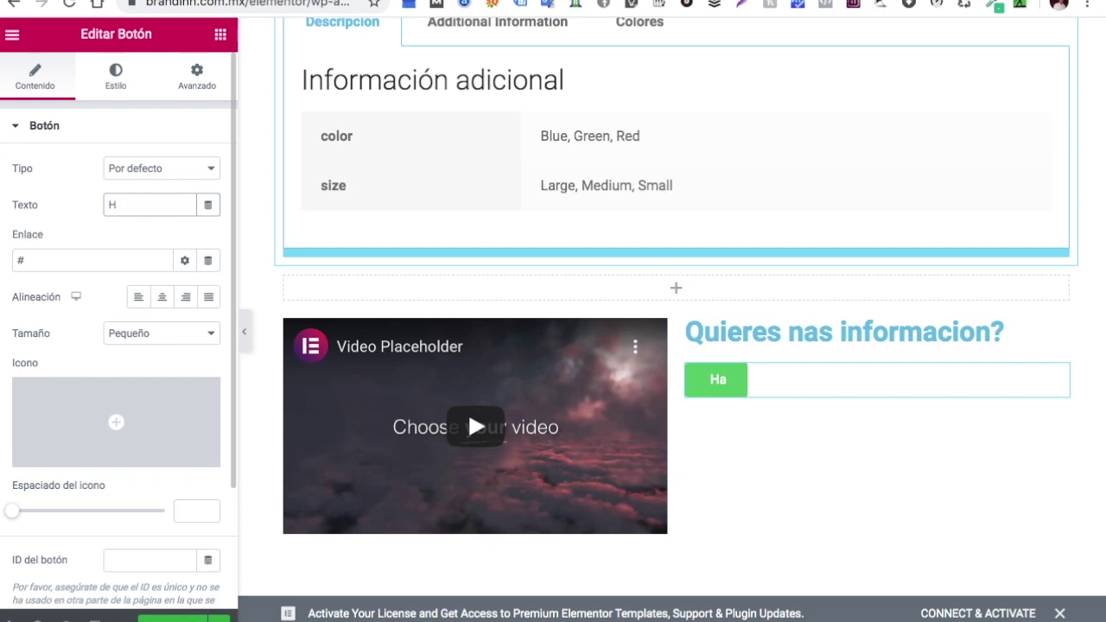
key(BackSpace)
text(Llamanos)
Centre the button and replace its # link with a tel: phone link
click(162, 298)
click(64, 264)
key(BackSpace)
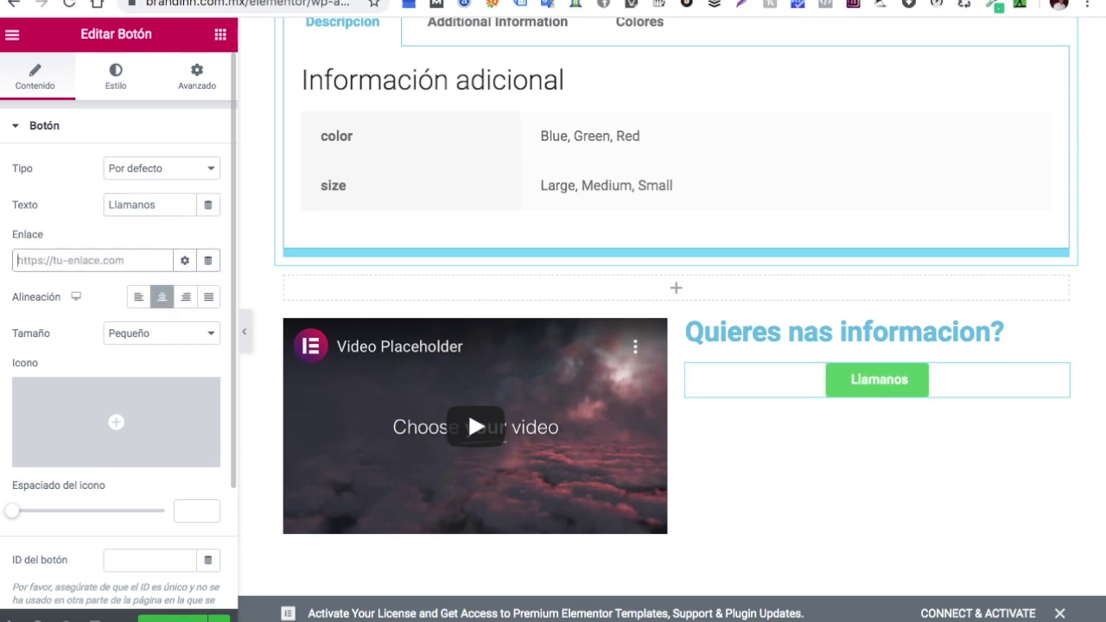
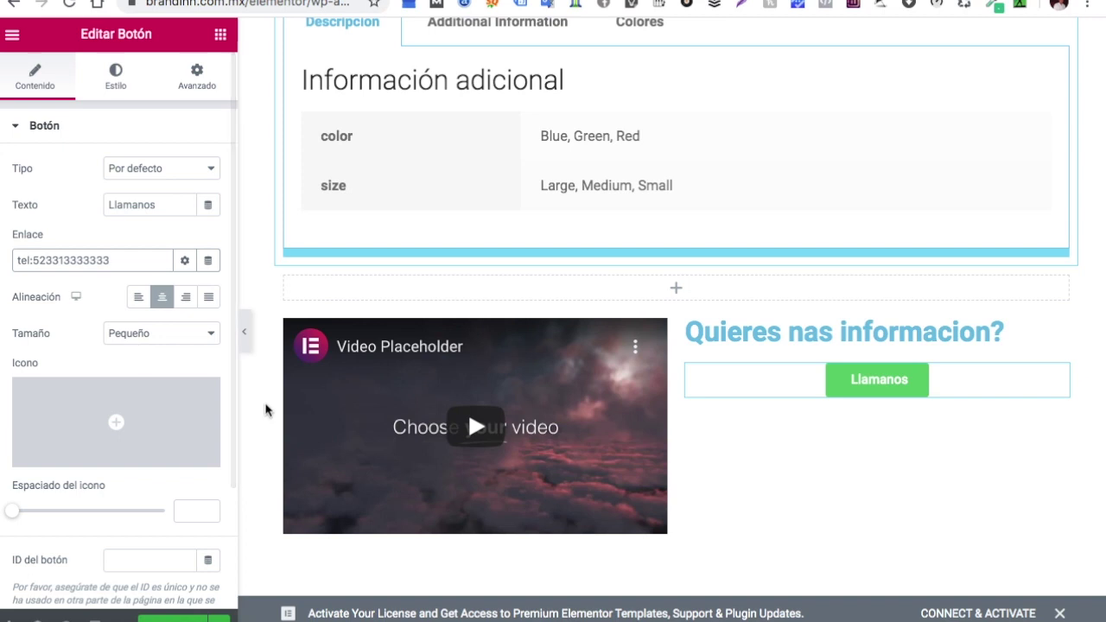
mouse_move(138, 413)
Insert the Phone alt icon into the button, found by filtering the icon library with 'phon'
click(112, 424)
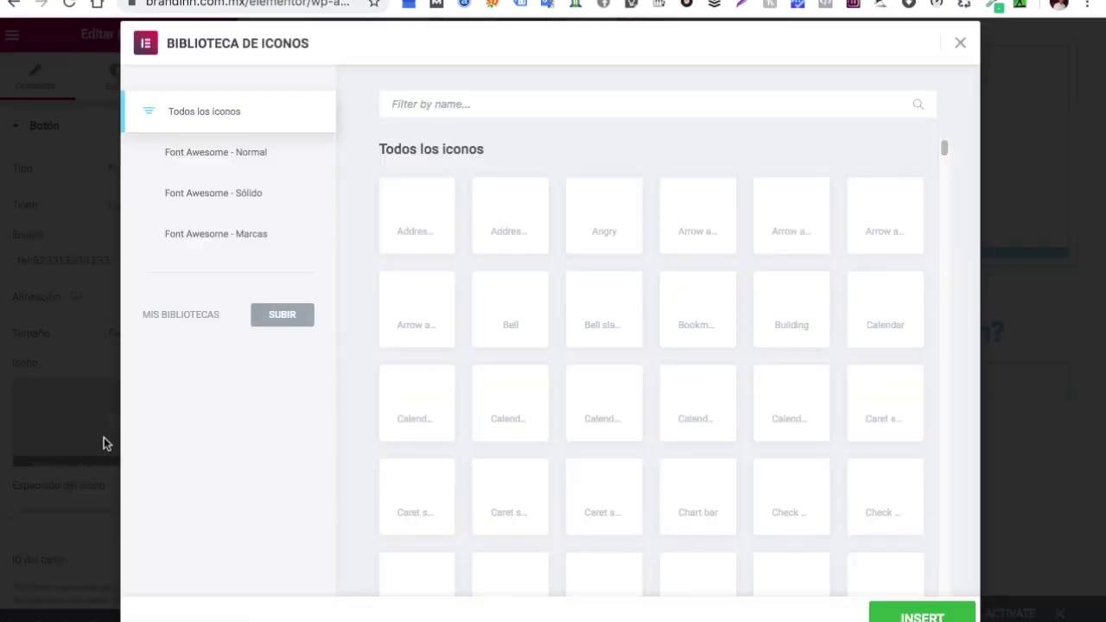
click(563, 104)
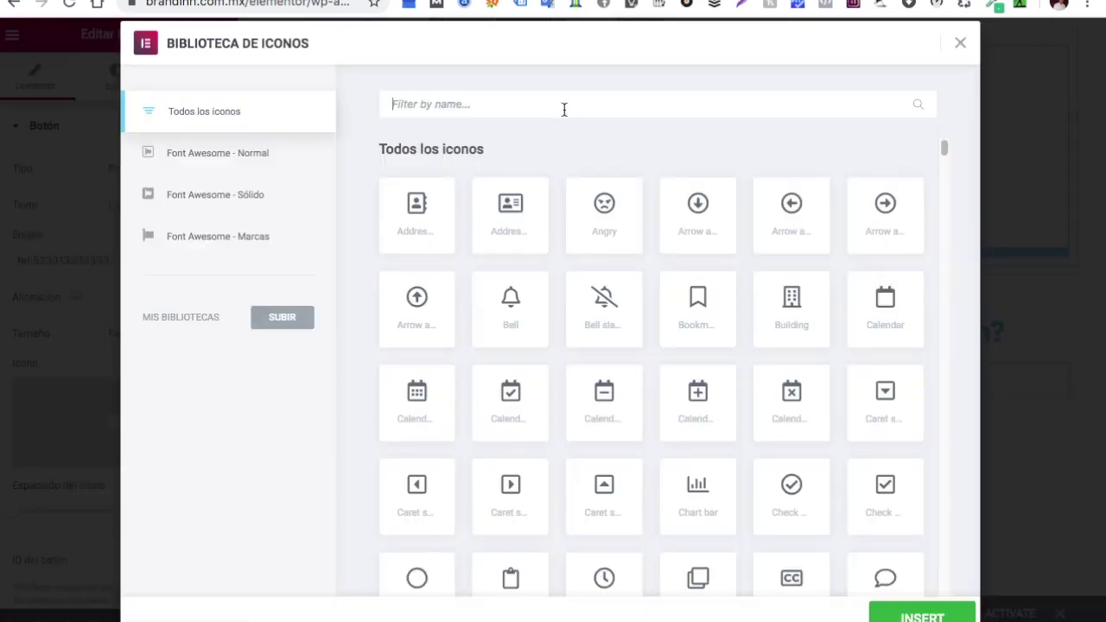
text(phon)
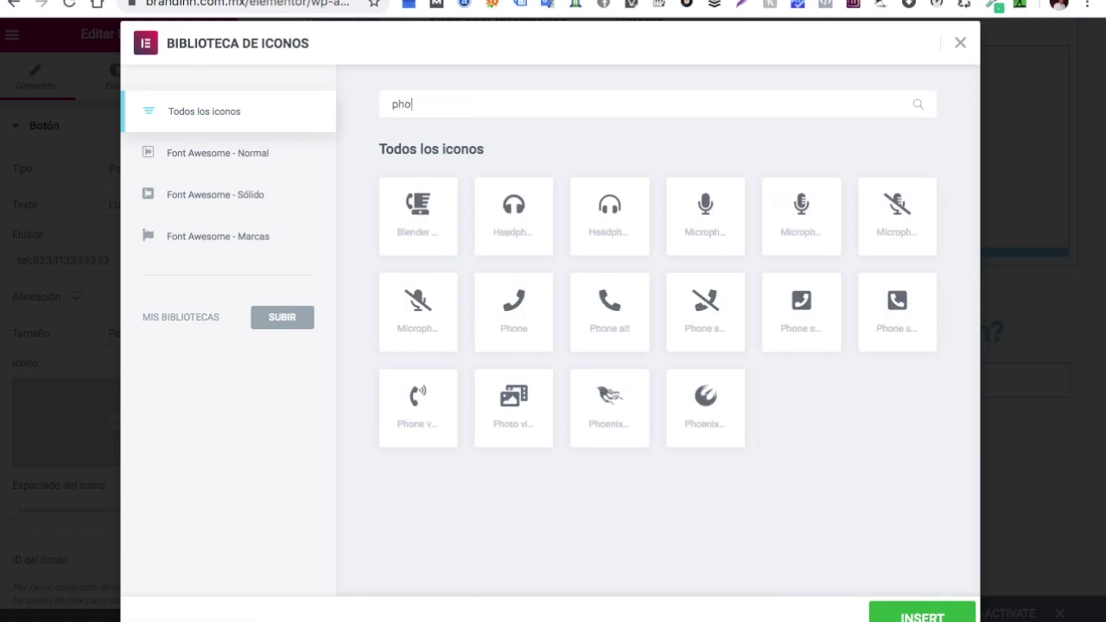
click(610, 309)
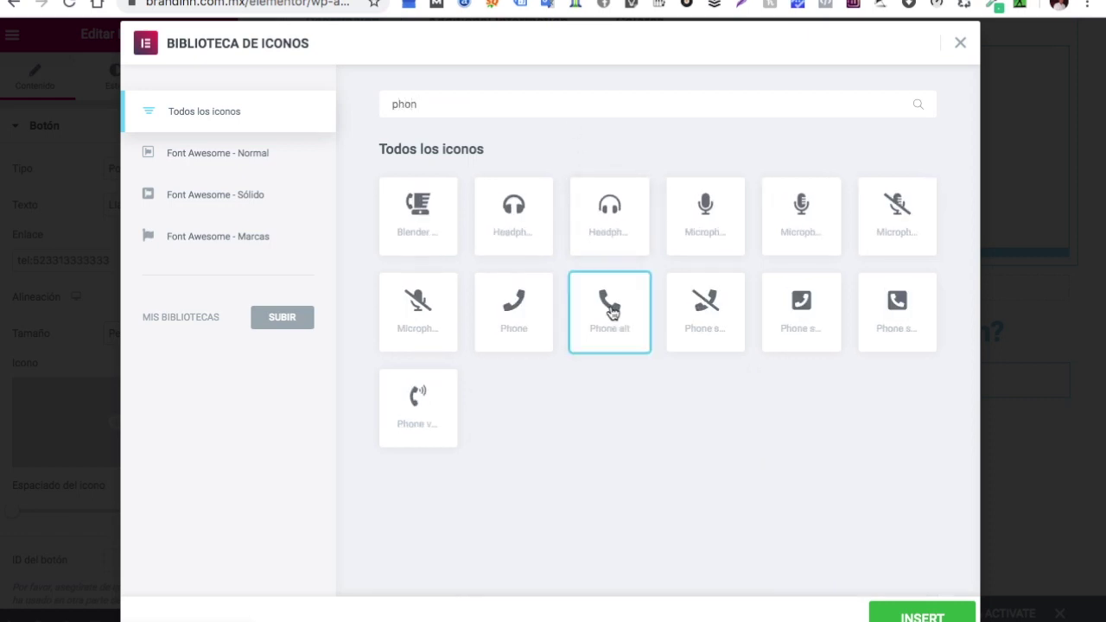
click(916, 616)
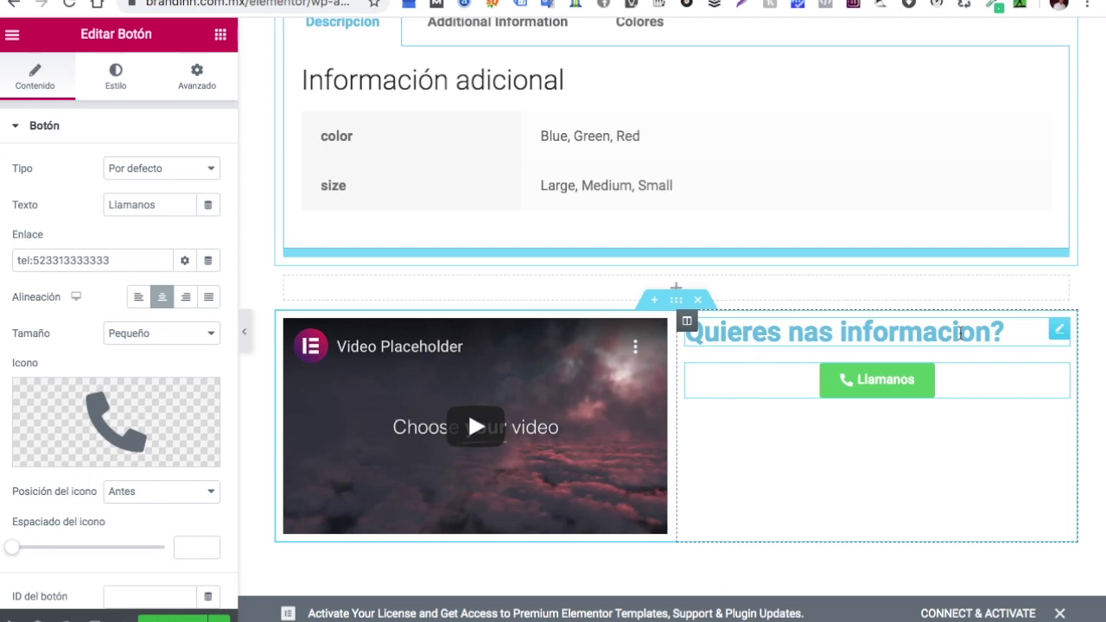
Fix the heading typo so it reads 'Quieres Mas informacion'
click(1060, 328)
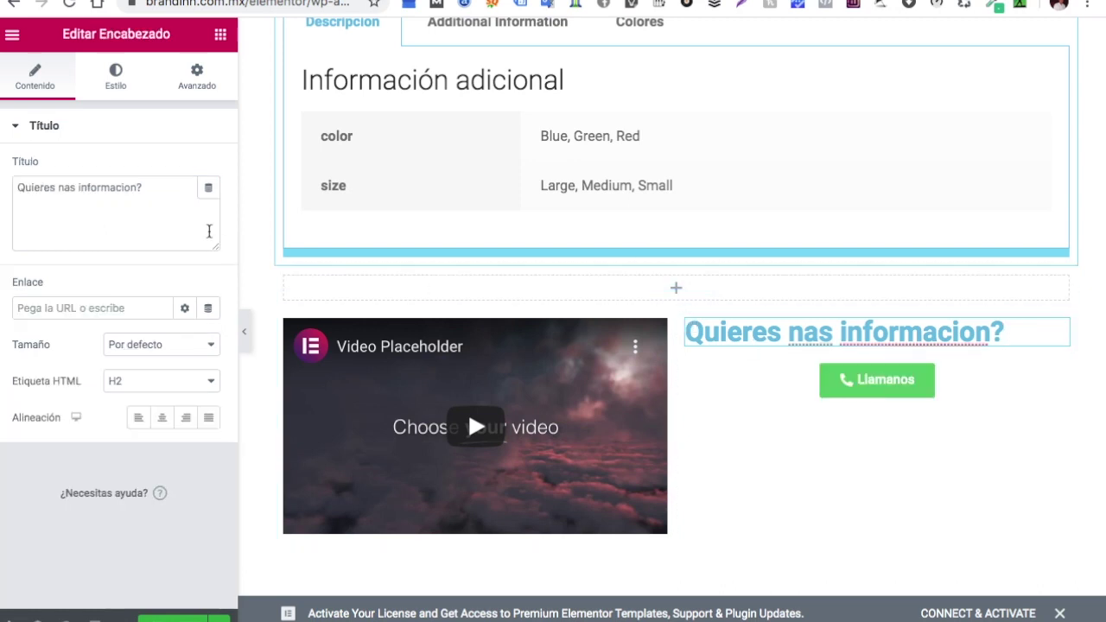
click(64, 188)
key(BackSpace)
text(M)
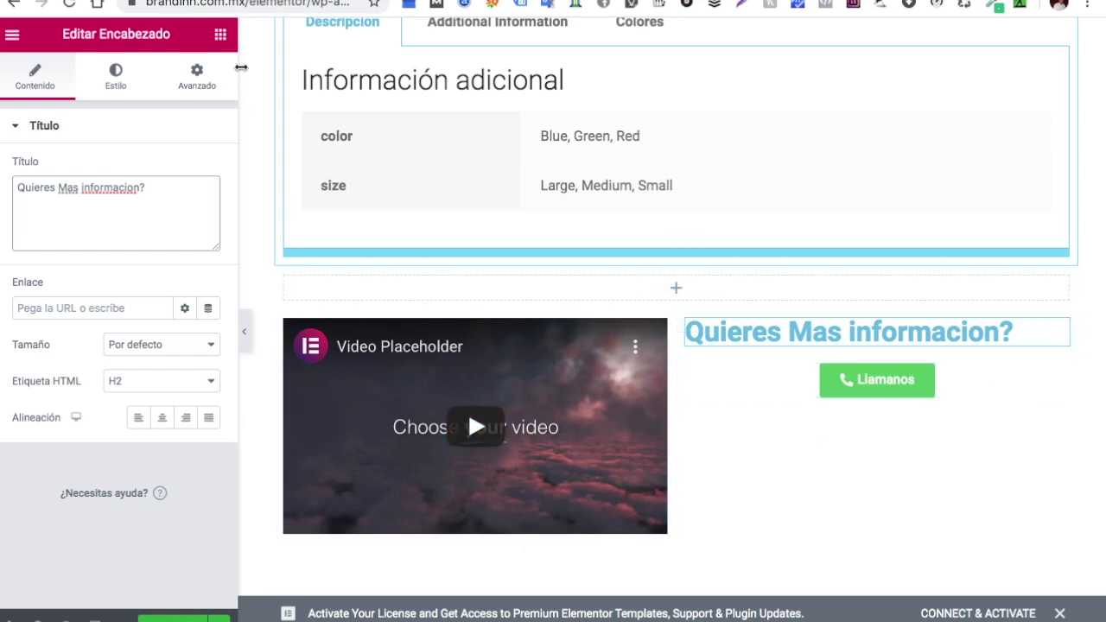
Add a Text Editor paragraph under the heading and a Divider below it
click(220, 35)
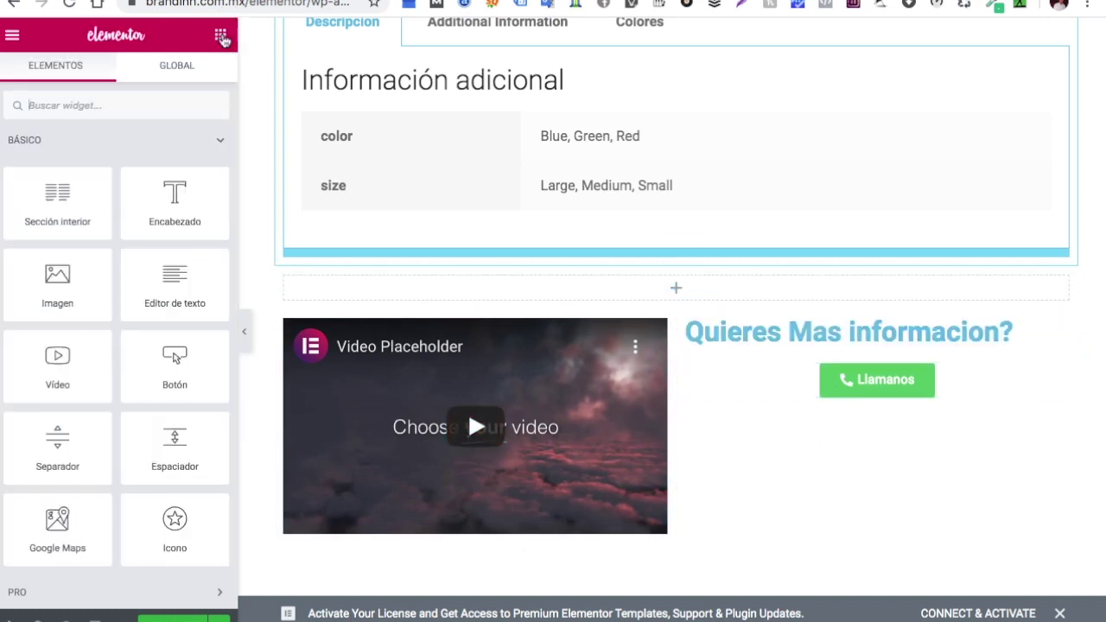
drag(164, 279, 743, 364)
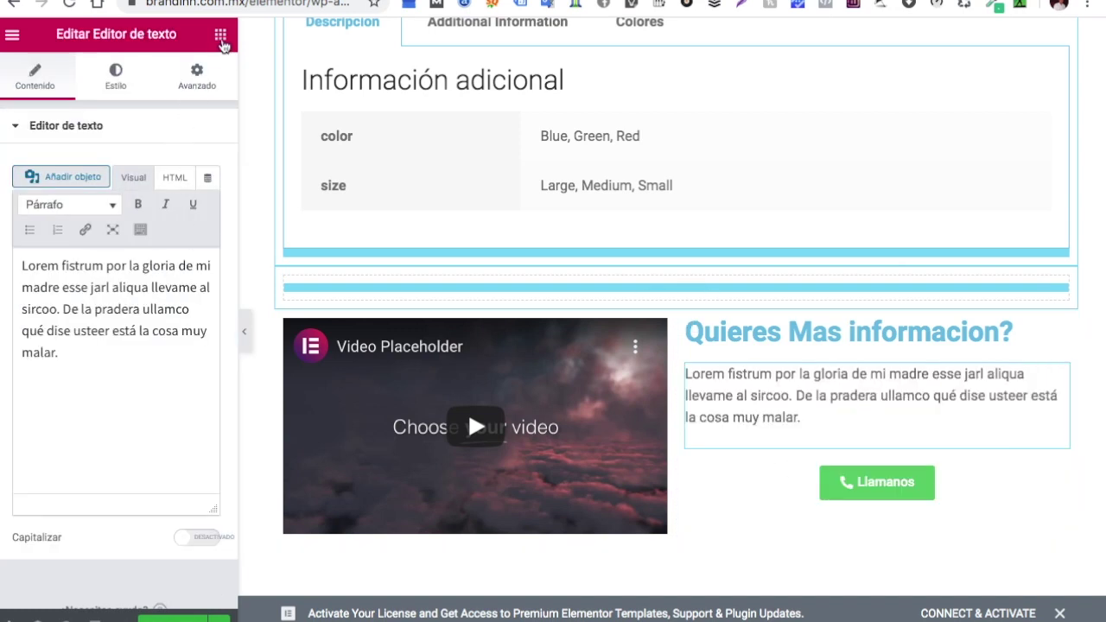
click(222, 40)
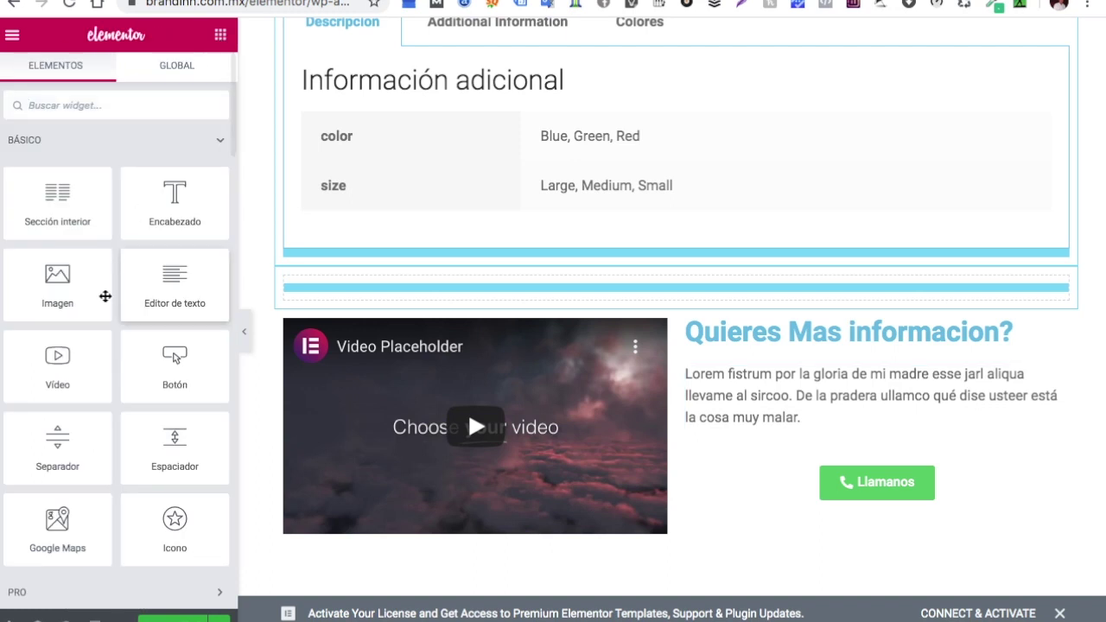
scroll(106, 363, down, 2)
drag(67, 367, 852, 442)
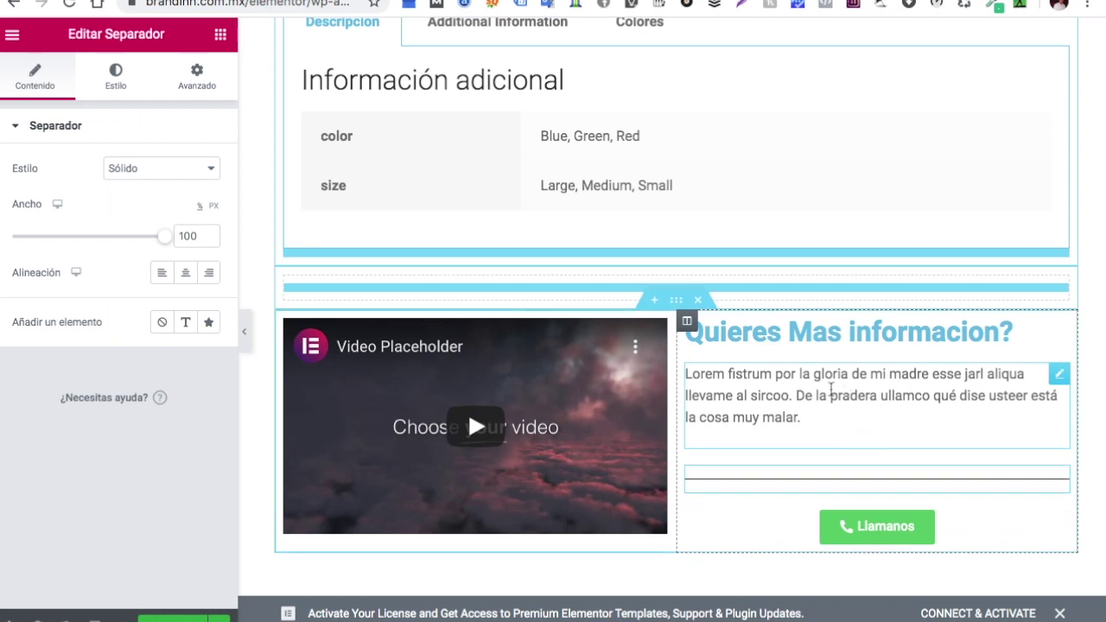
Add a second Divider directly beneath the 'Quieres Mas informacion?' heading, above the Lorem paragraph
click(790, 380)
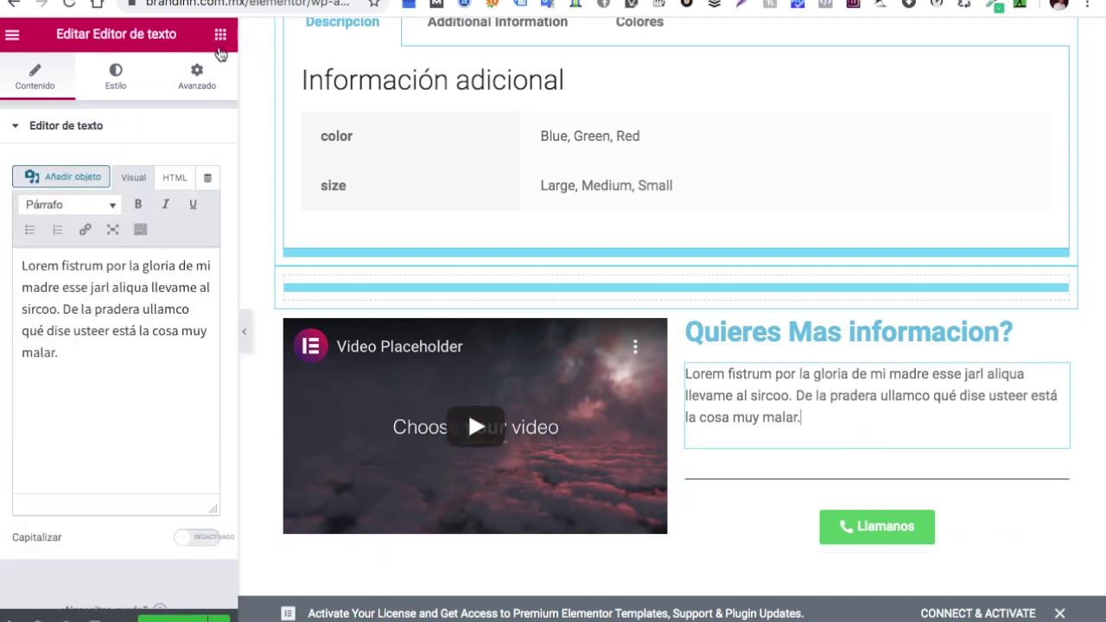
click(223, 40)
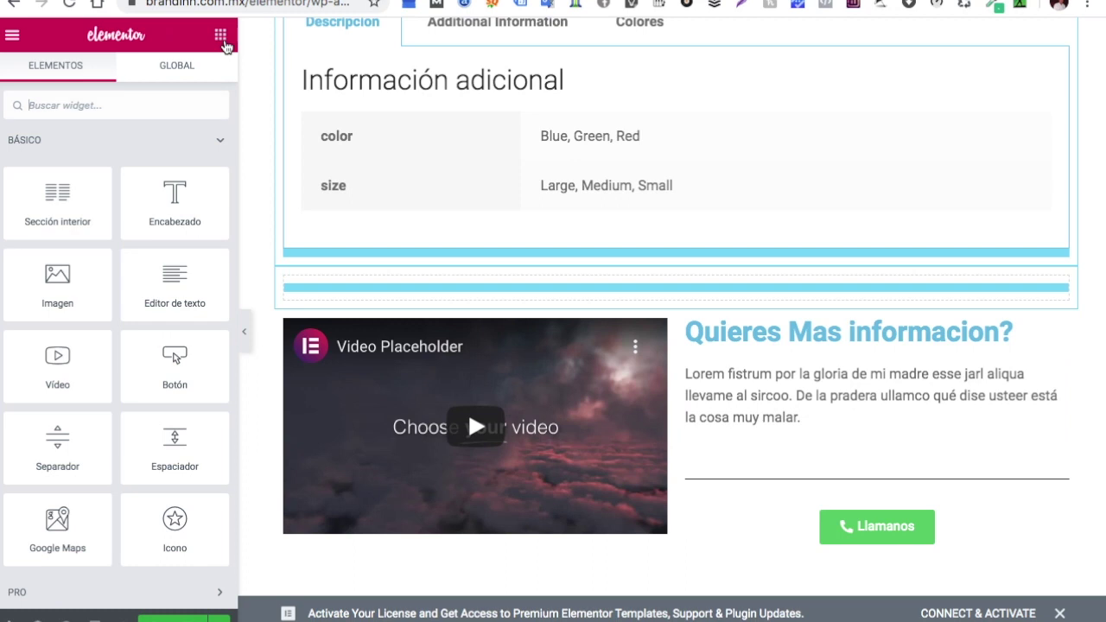
drag(57, 441, 821, 341)
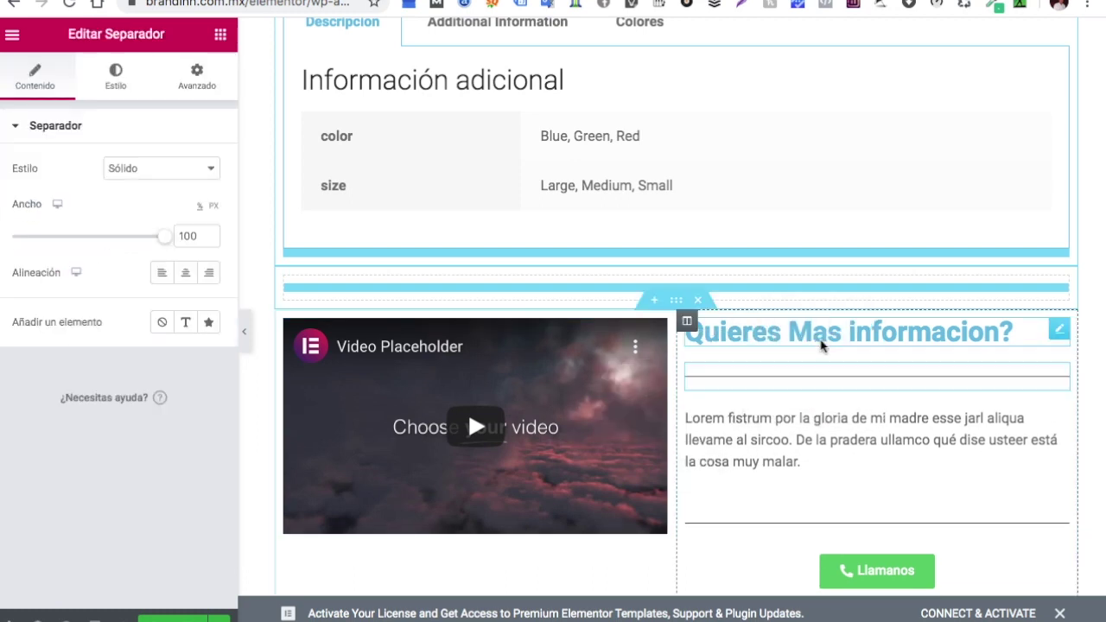
scroll(834, 415, down, 1)
scroll(834, 415, up, 3)
scroll(834, 415, up, 5)
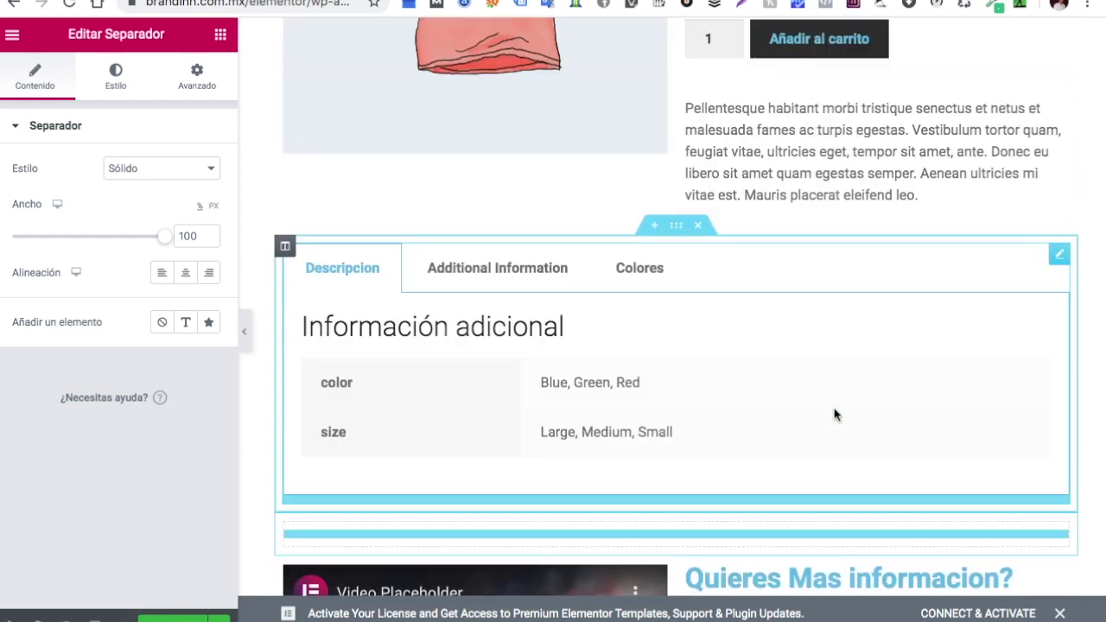
scroll(835, 415, down, 8)
scroll(834, 411, up, 4)
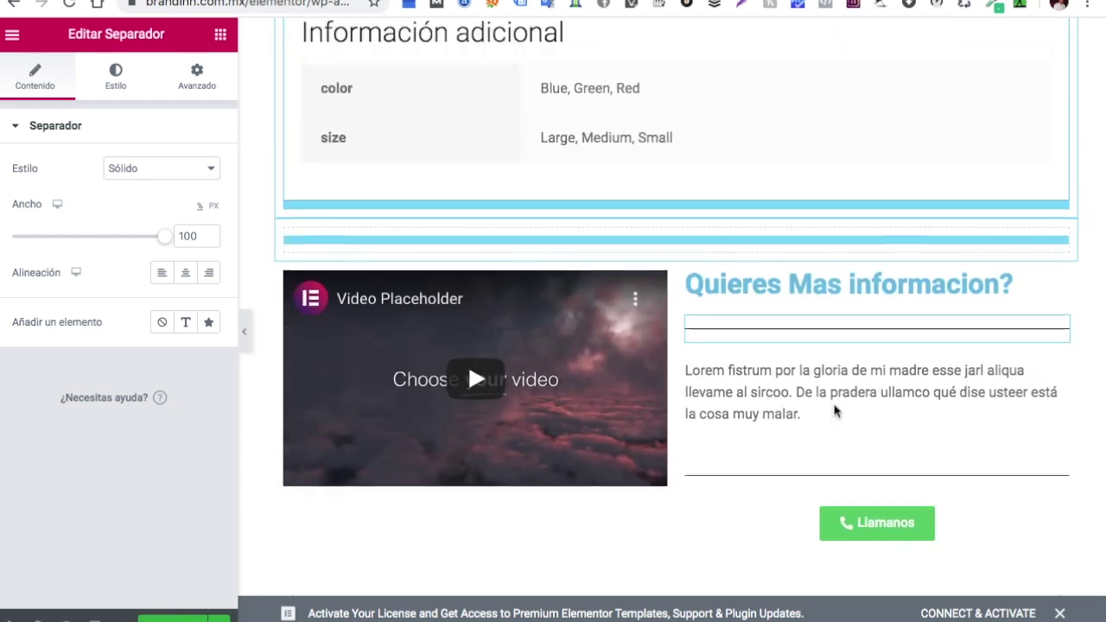
click(605, 386)
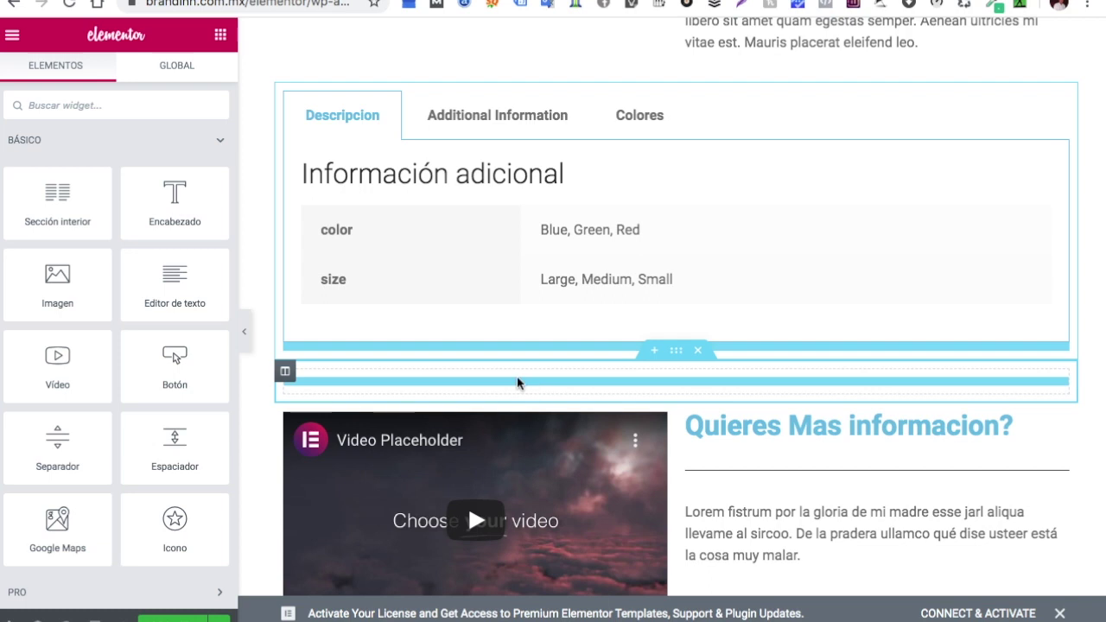
Drop the AE - Woo Category widget from AE Template Elements below the product description
scroll(95, 390, down, 15)
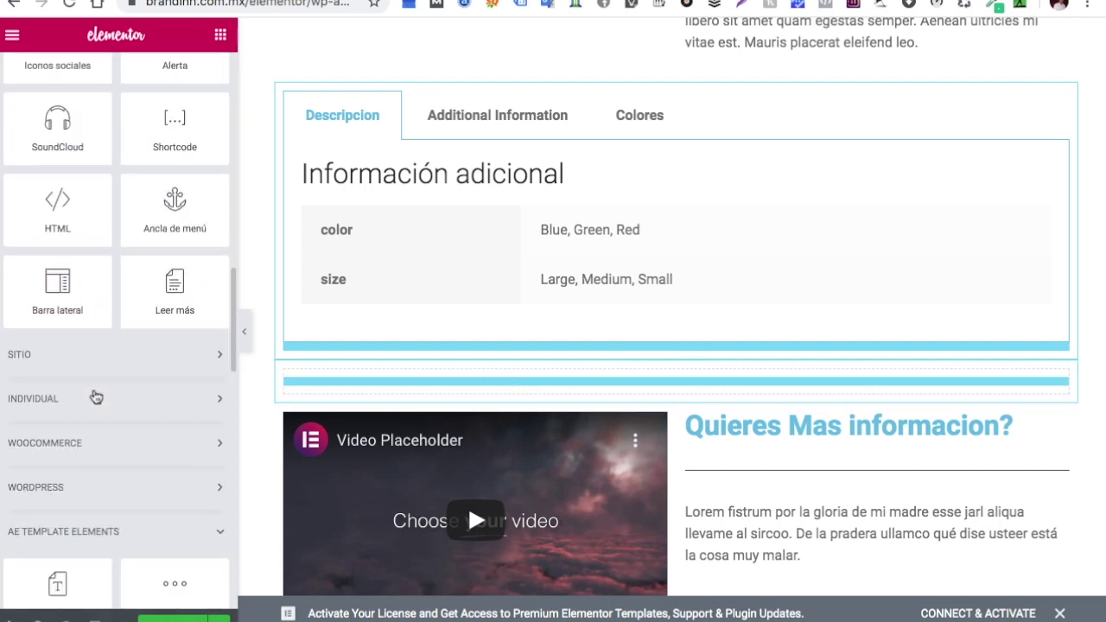
scroll(95, 392, down, 8)
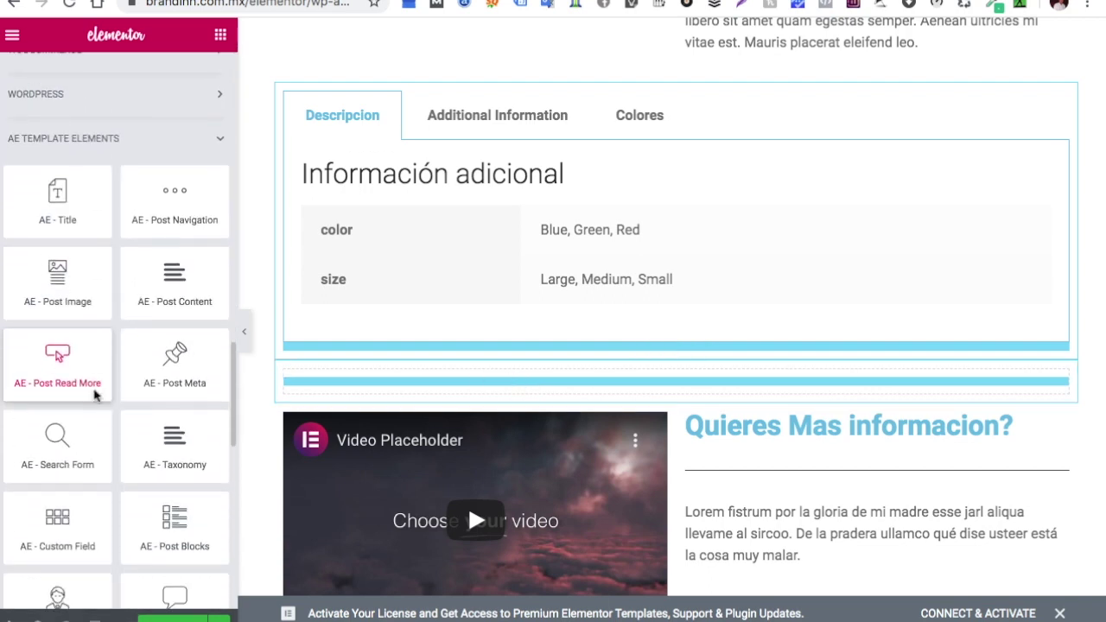
scroll(96, 392, down, 3)
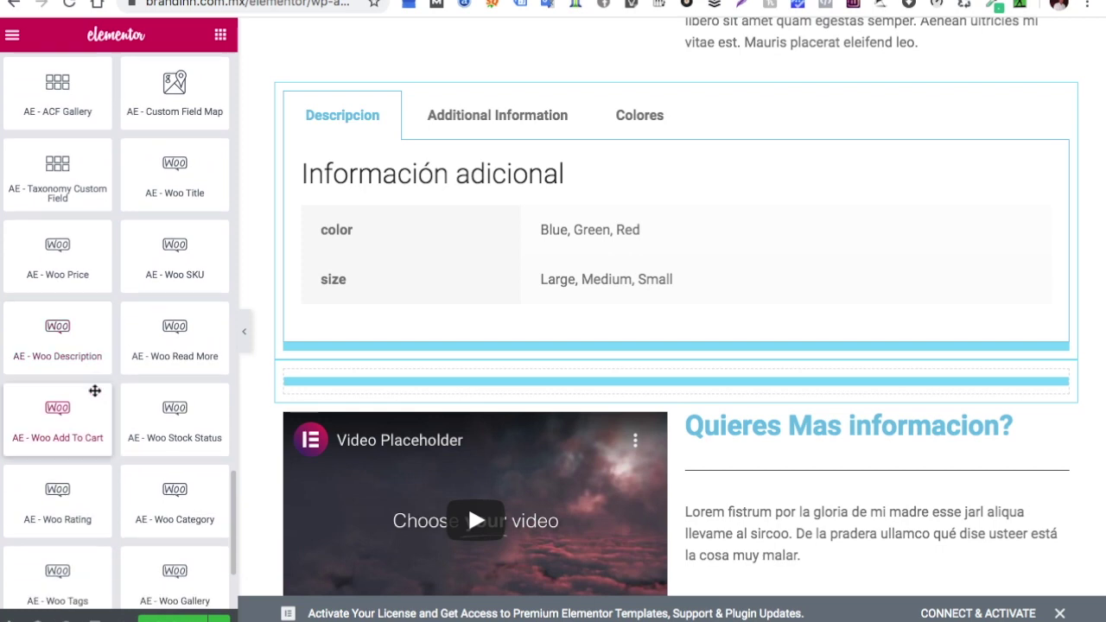
scroll(96, 391, down, 1)
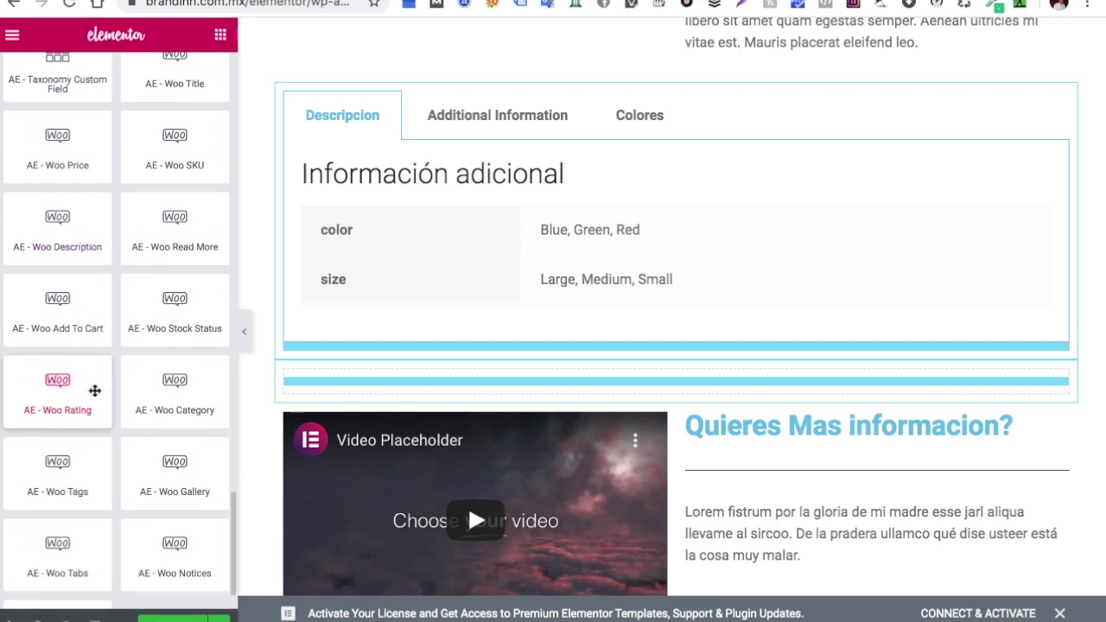
scroll(96, 390, down, 1)
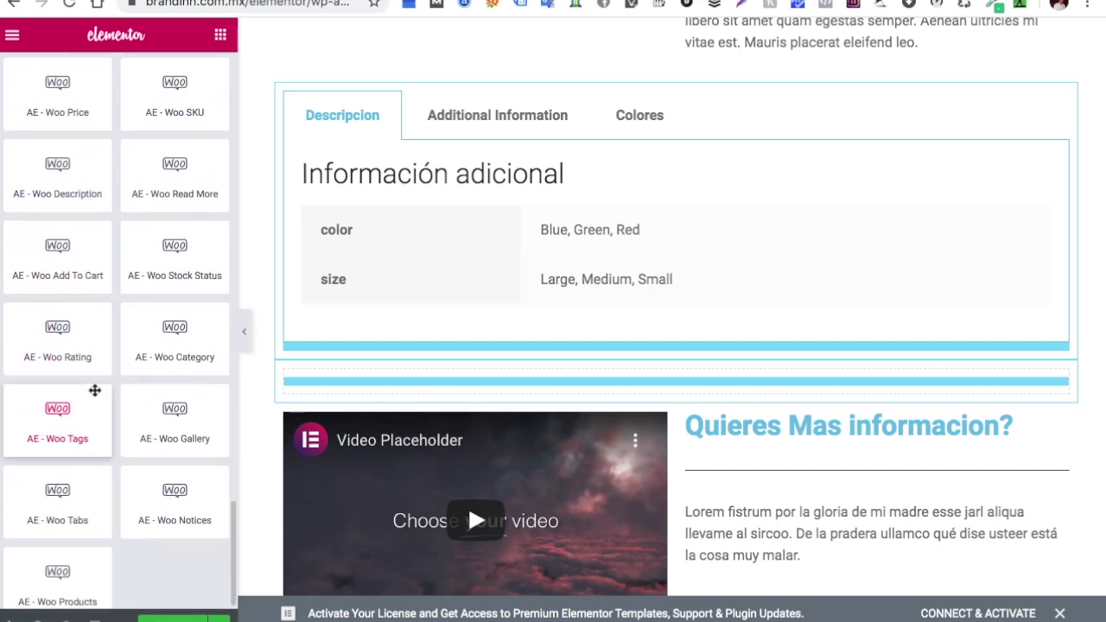
scroll(461, 346, up, 2)
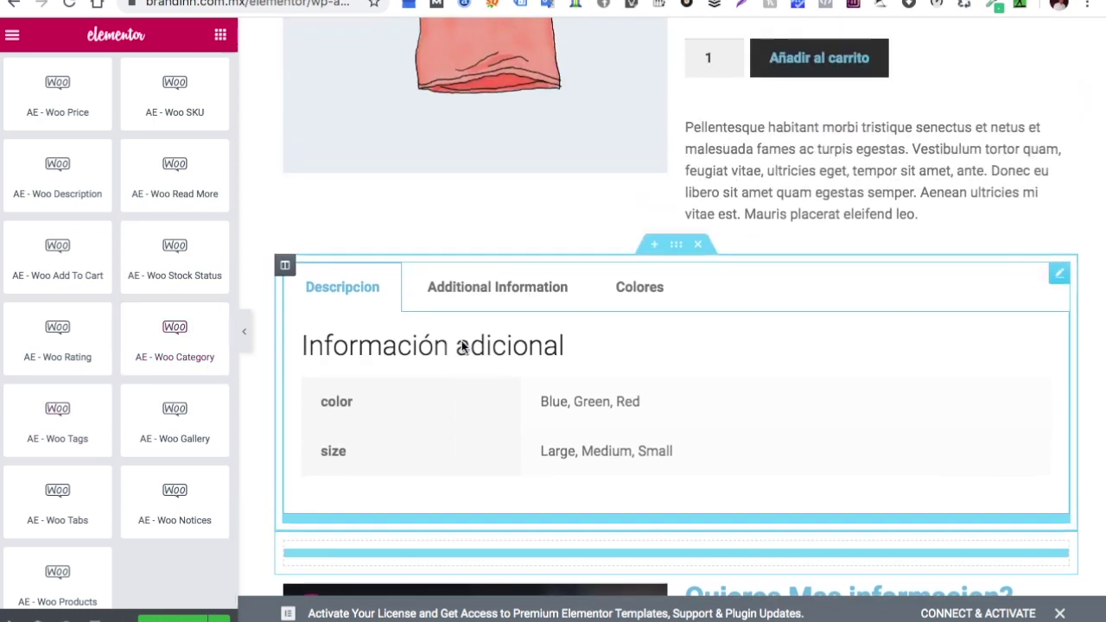
drag(188, 358, 812, 257)
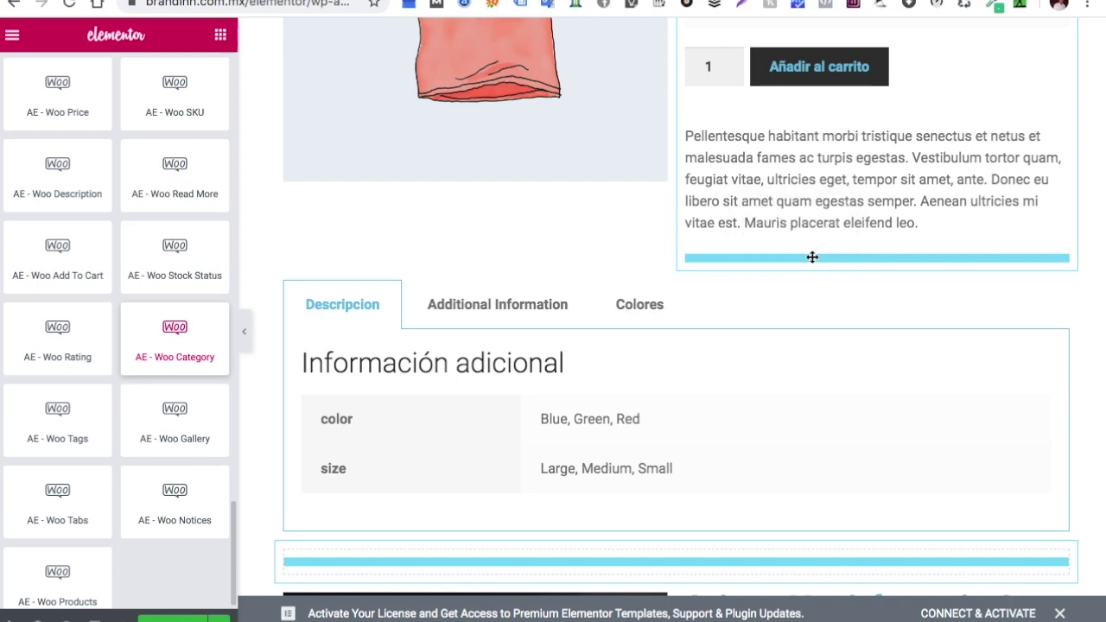
scroll(889, 210, up, 5)
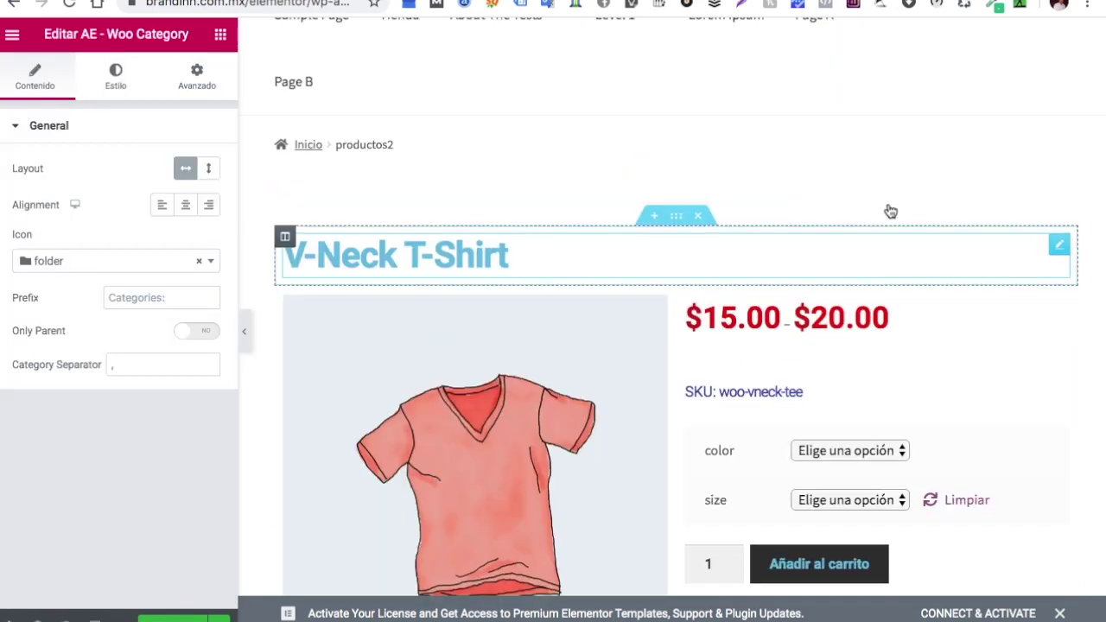
Move the Tshirts category line up to sit directly beneath the V-Neck T-Shirt title
scroll(765, 343, down, 5)
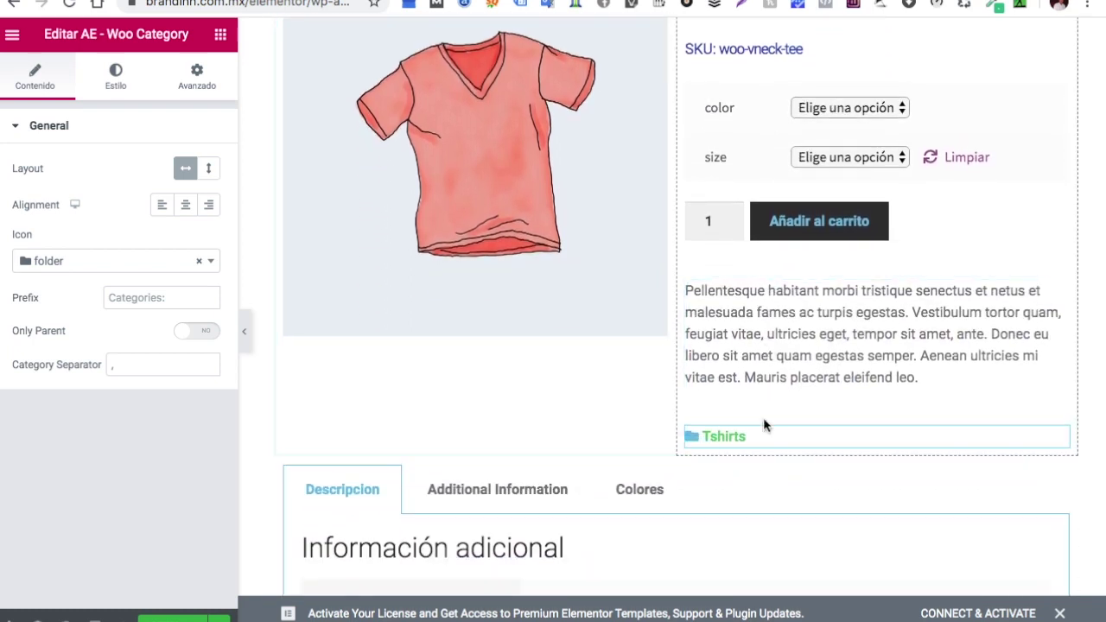
mouse_move(857, 439)
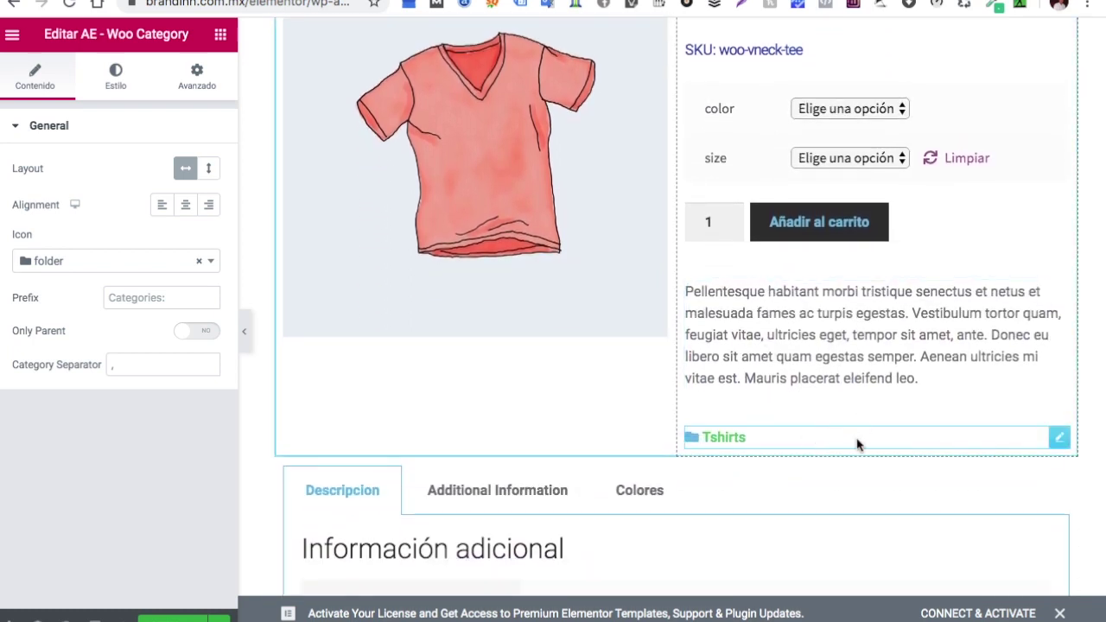
drag(858, 430, 411, 54)
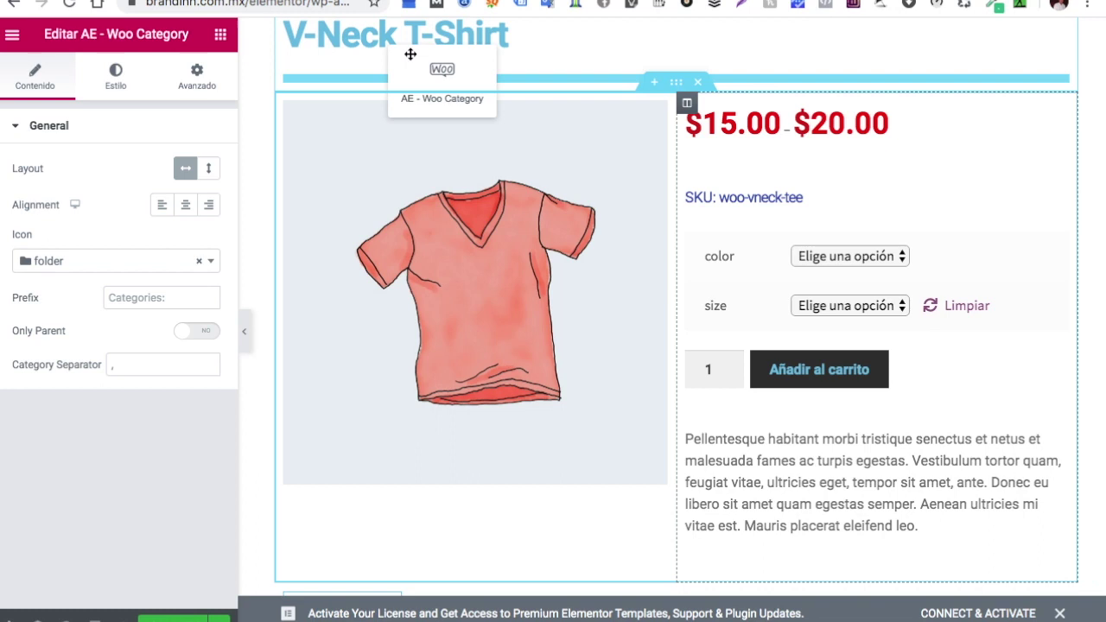
drag(558, 60, 557, 58)
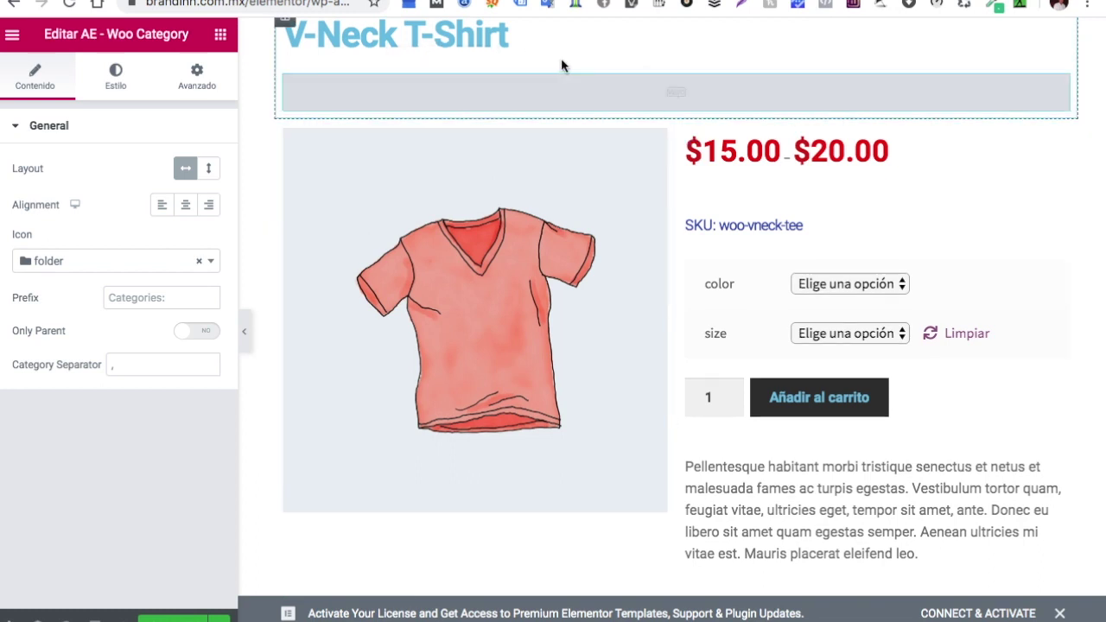
scroll(689, 156, down, 1)
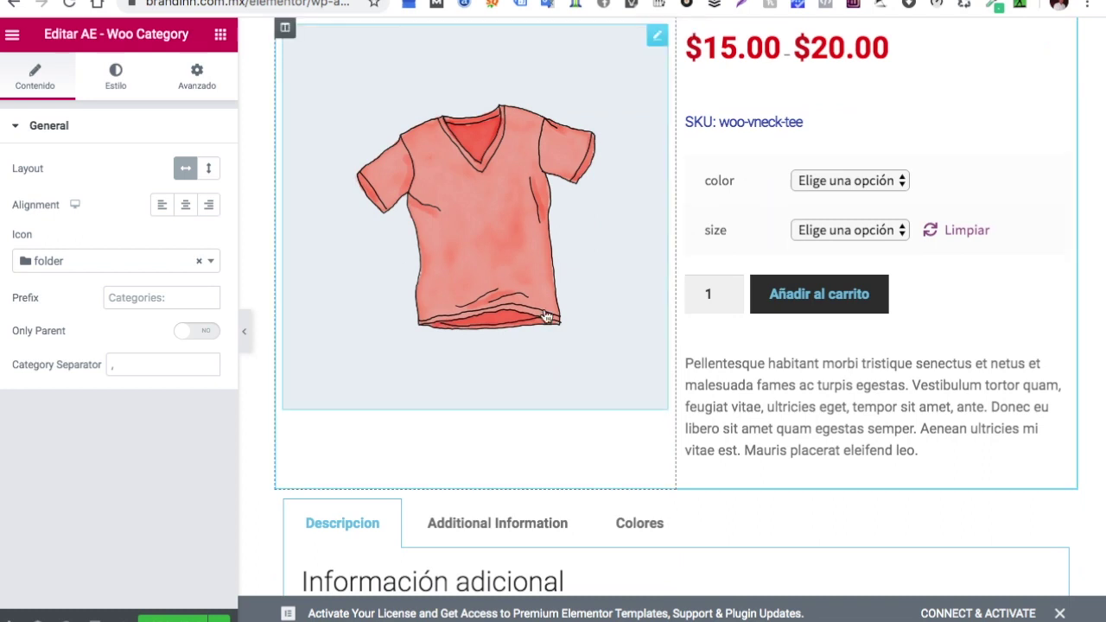
scroll(547, 315, down, 1)
scroll(547, 324, down, 1)
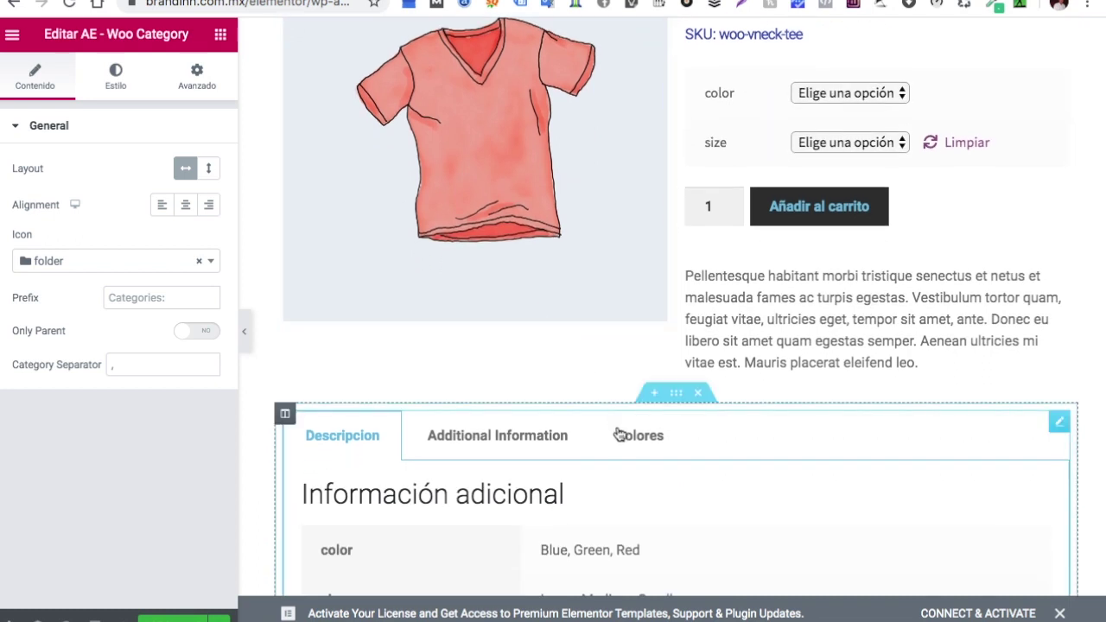
scroll(618, 434, up, 5)
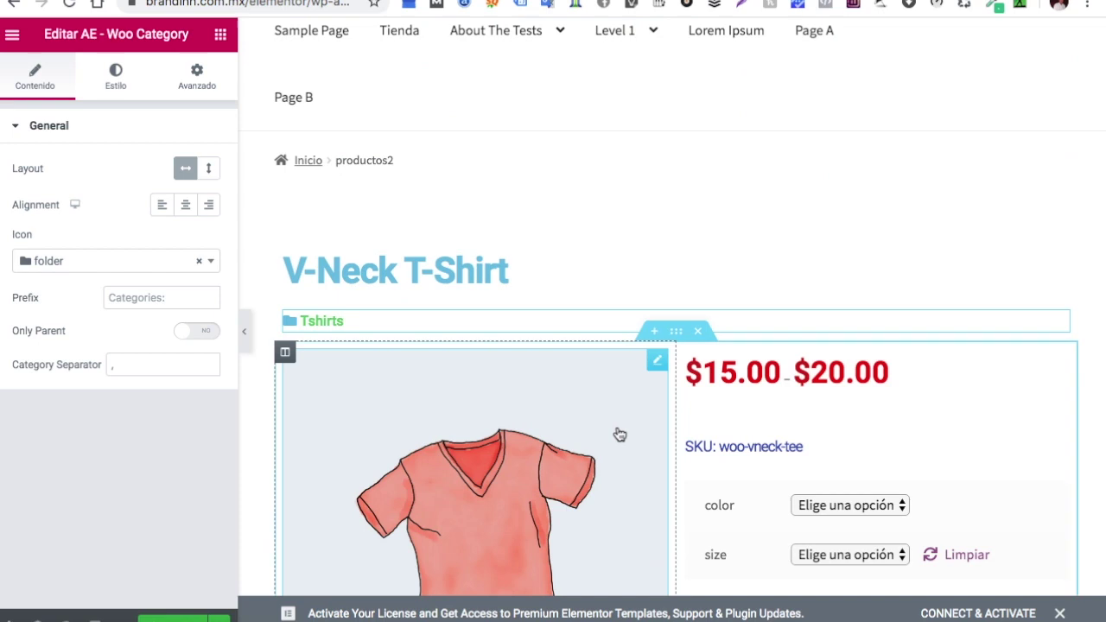
scroll(621, 428, down, 2)
Insert a new single-column section above the product tabs
scroll(622, 422, down, 4)
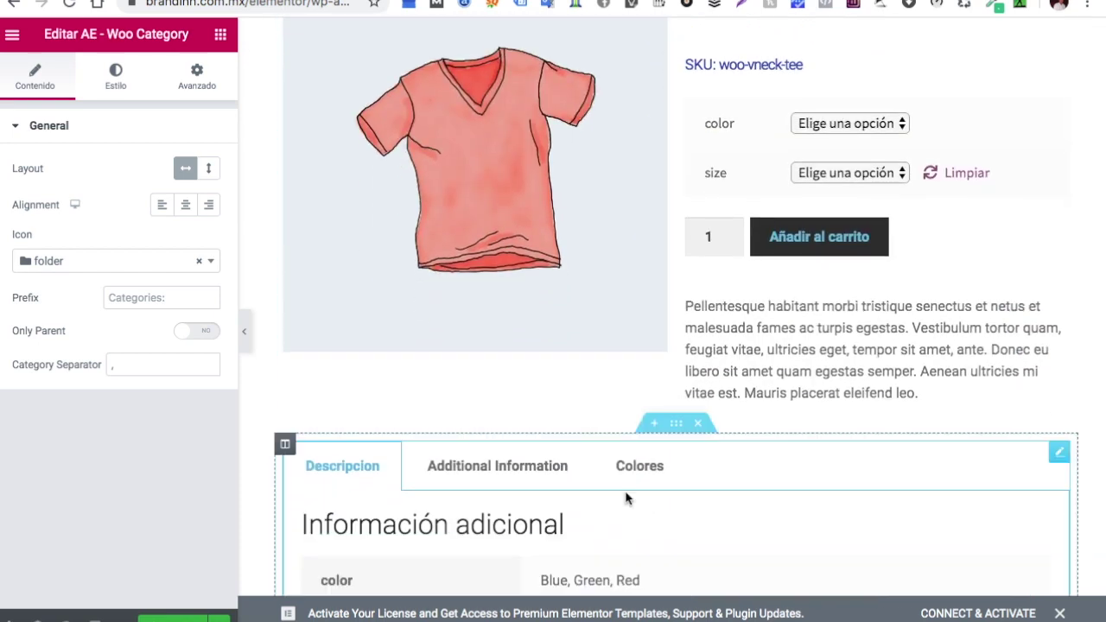
click(656, 424)
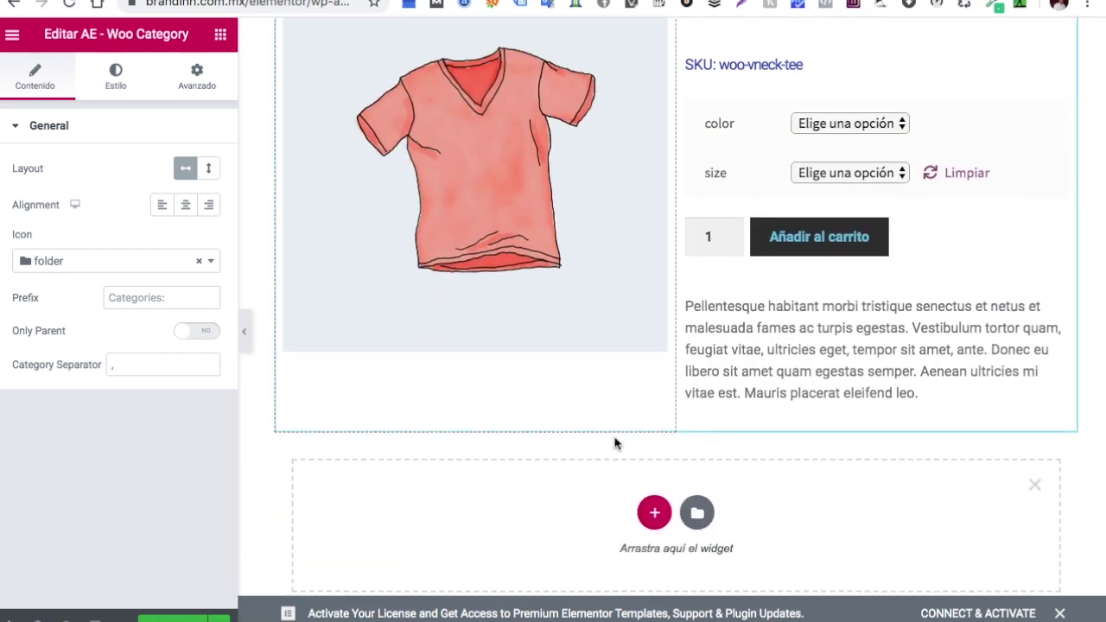
click(657, 515)
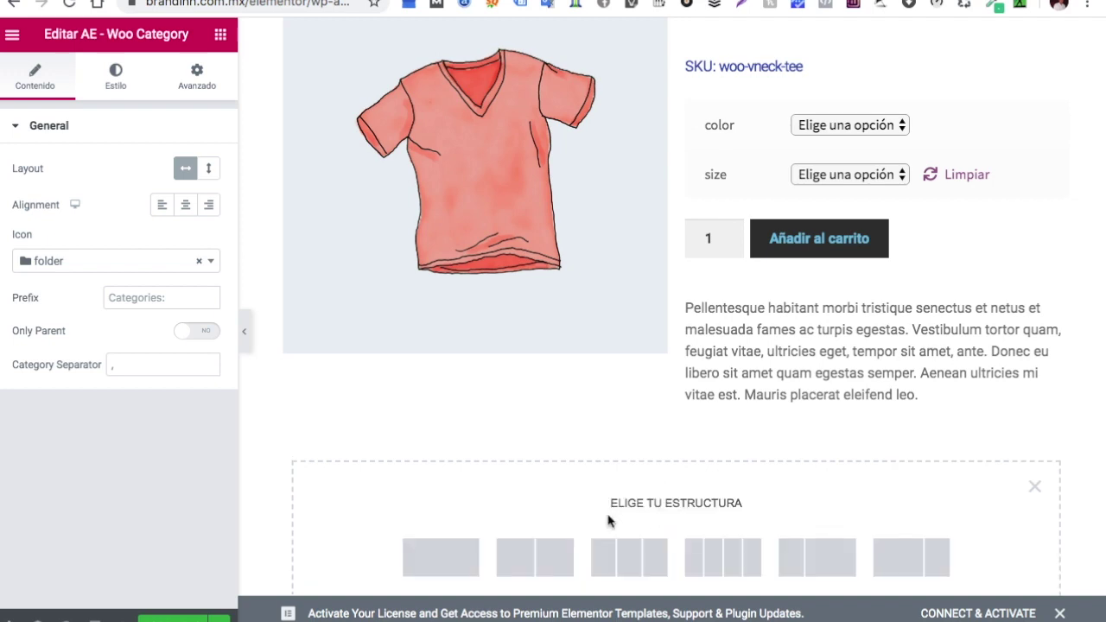
click(469, 562)
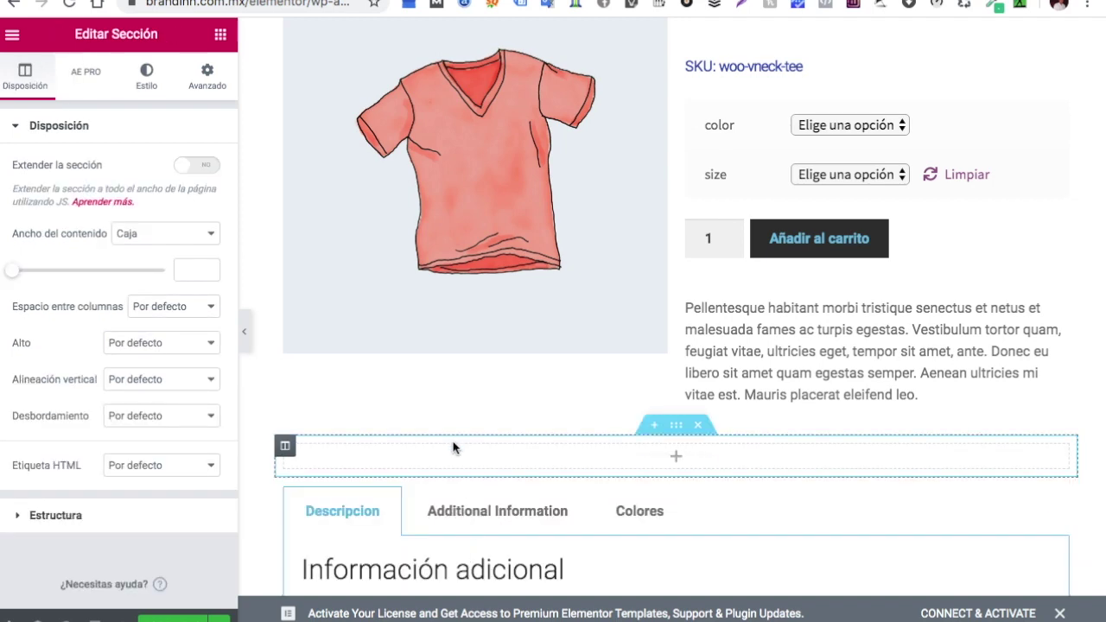
Search widgets for 'ae' and drop AE - Woo Products into the new column as Related Products
click(679, 459)
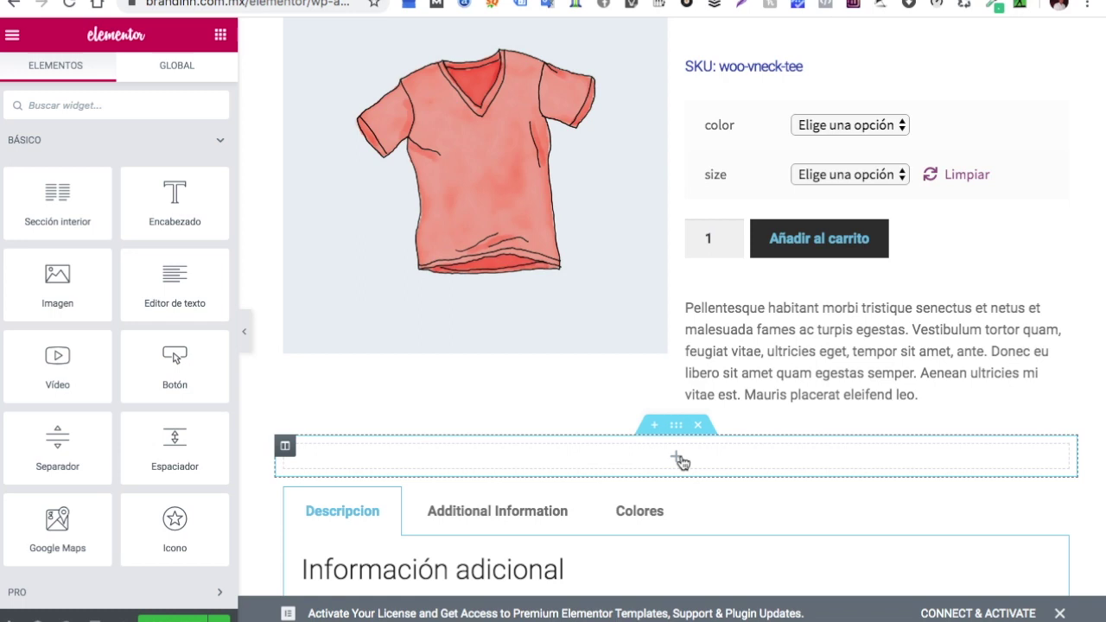
click(177, 105)
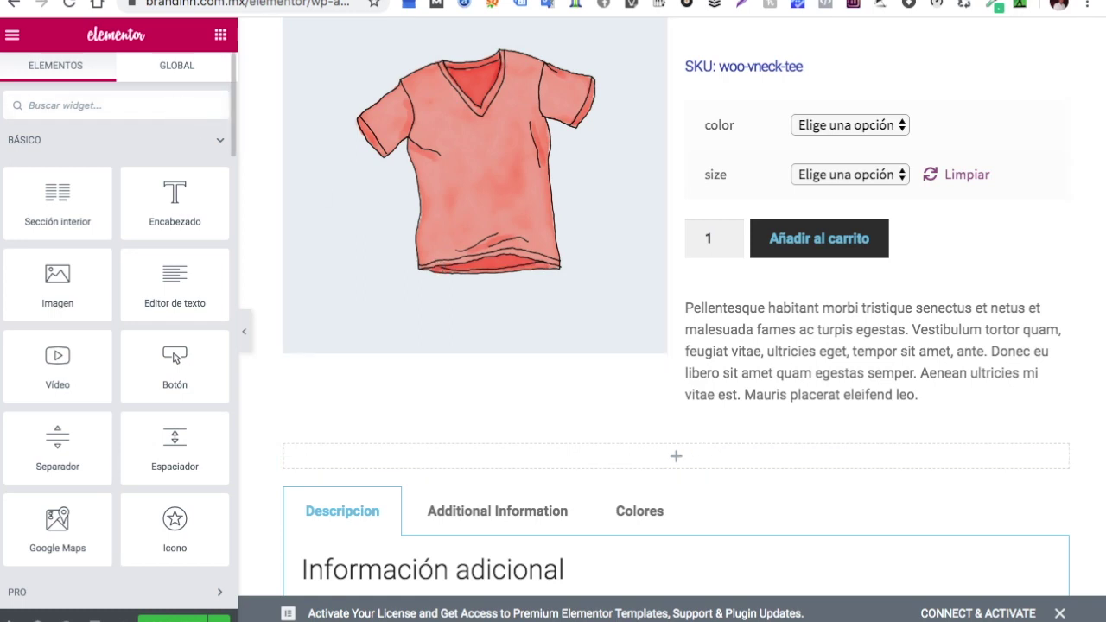
text(ae)
scroll(106, 222, down, 10)
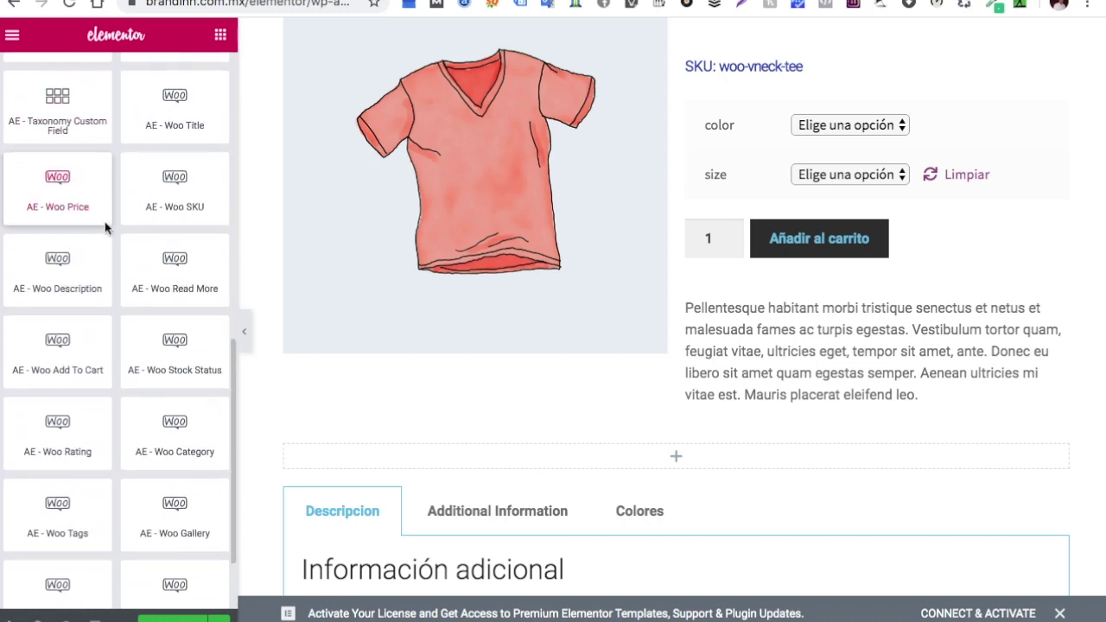
scroll(106, 227, down, 1)
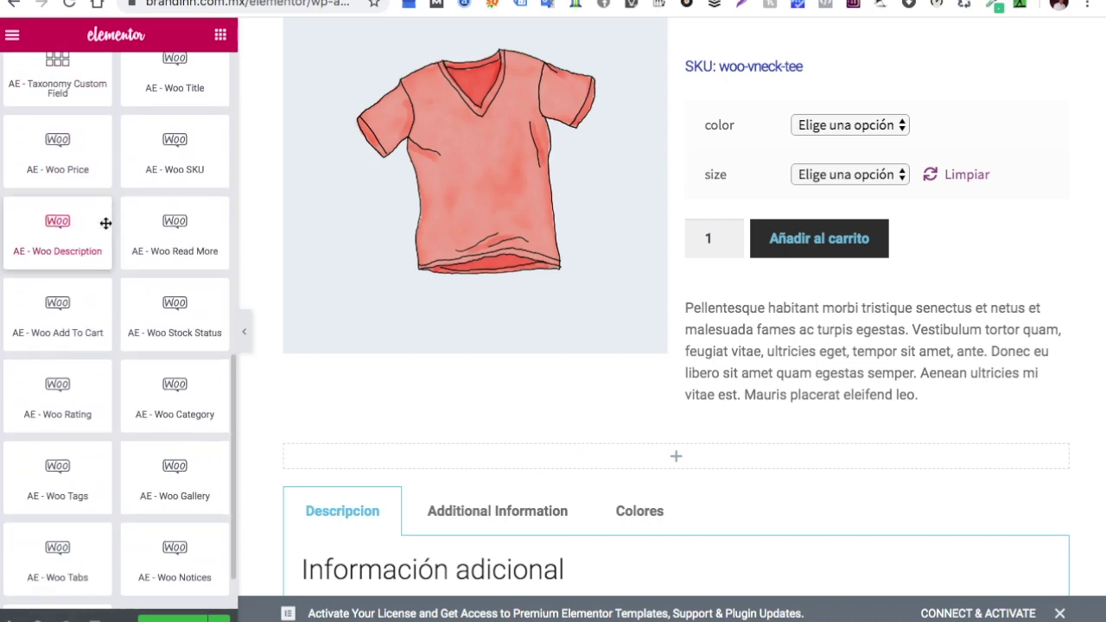
scroll(106, 223, down, 2)
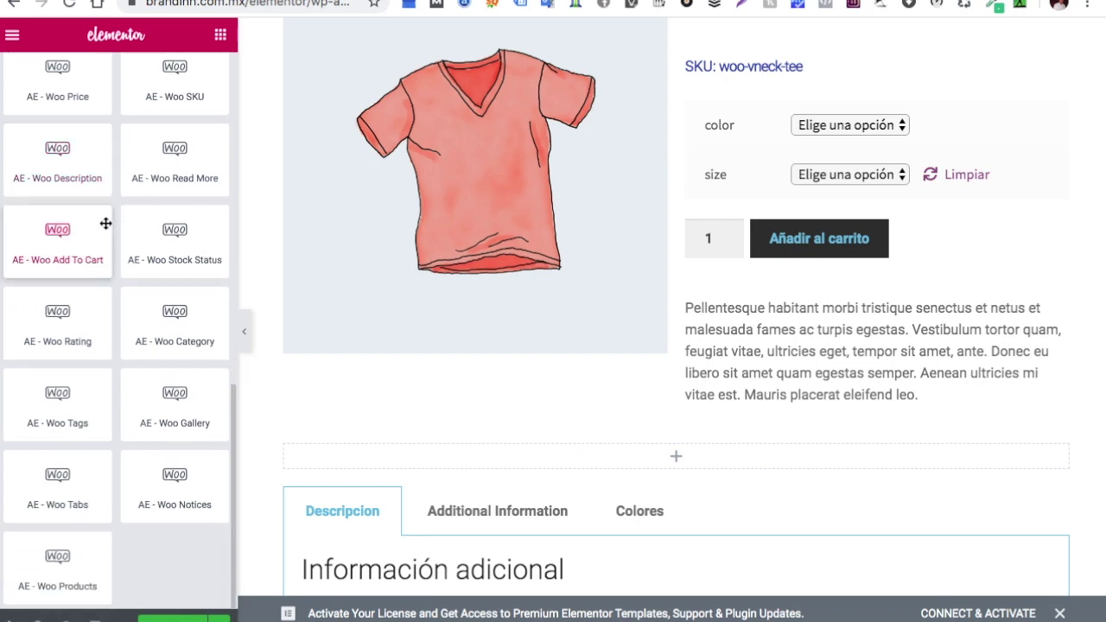
drag(35, 594, 600, 459)
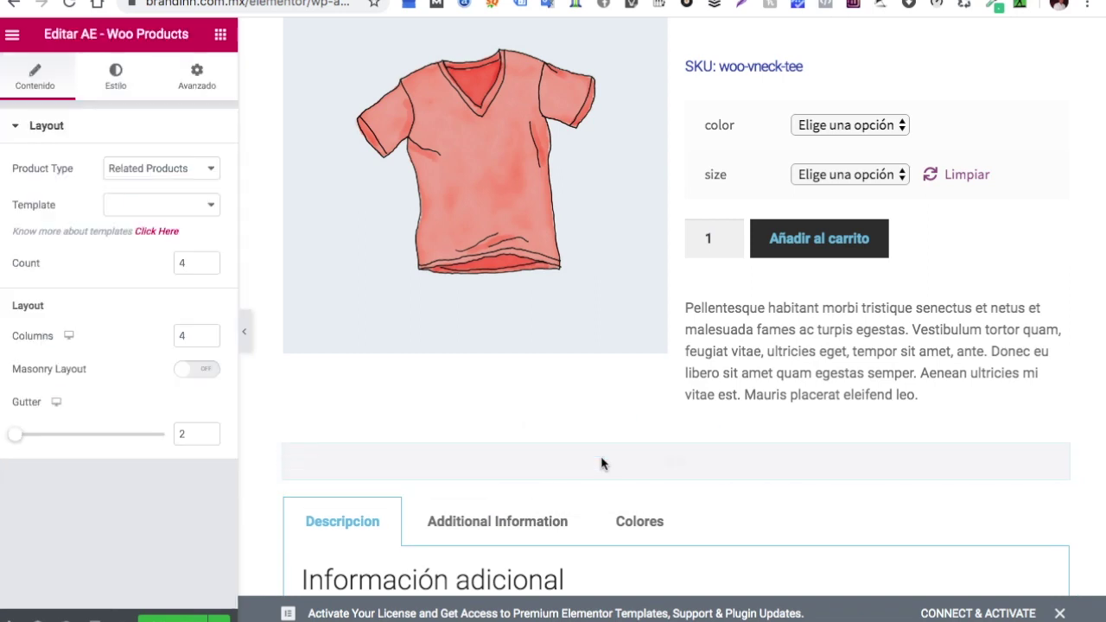
Save the template and scroll through its live preview on the product page
click(179, 619)
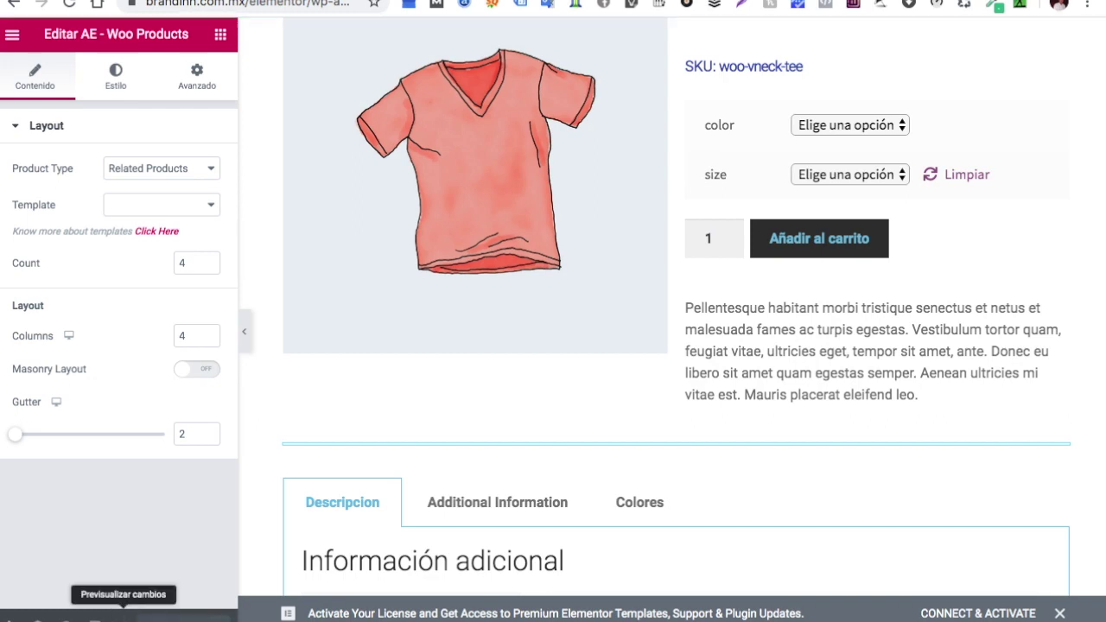
click(130, 619)
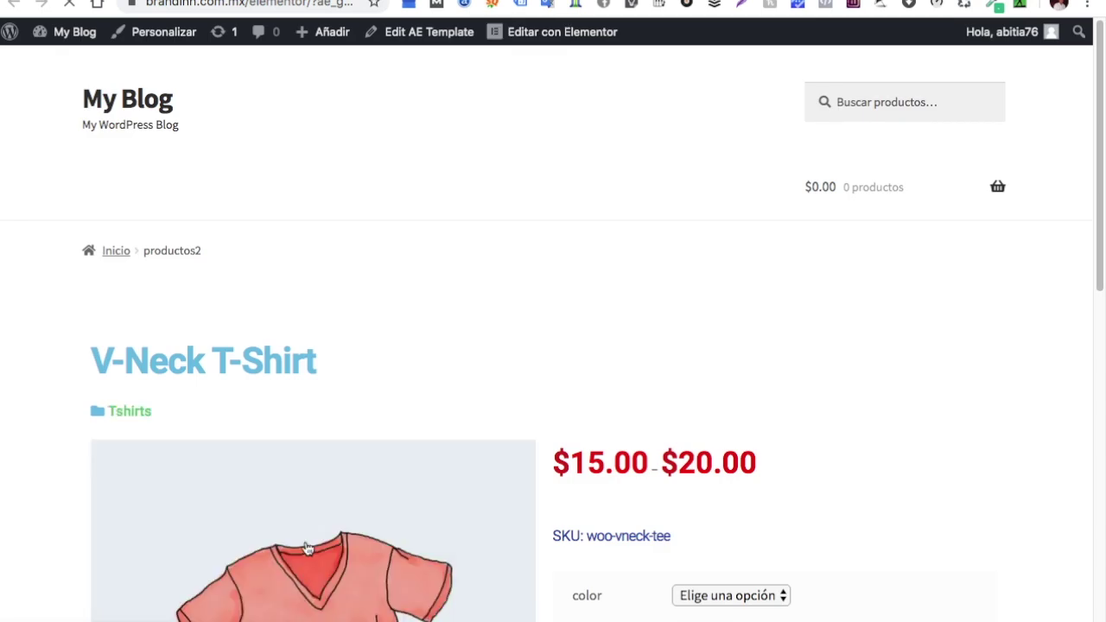
scroll(515, 354, down, 6)
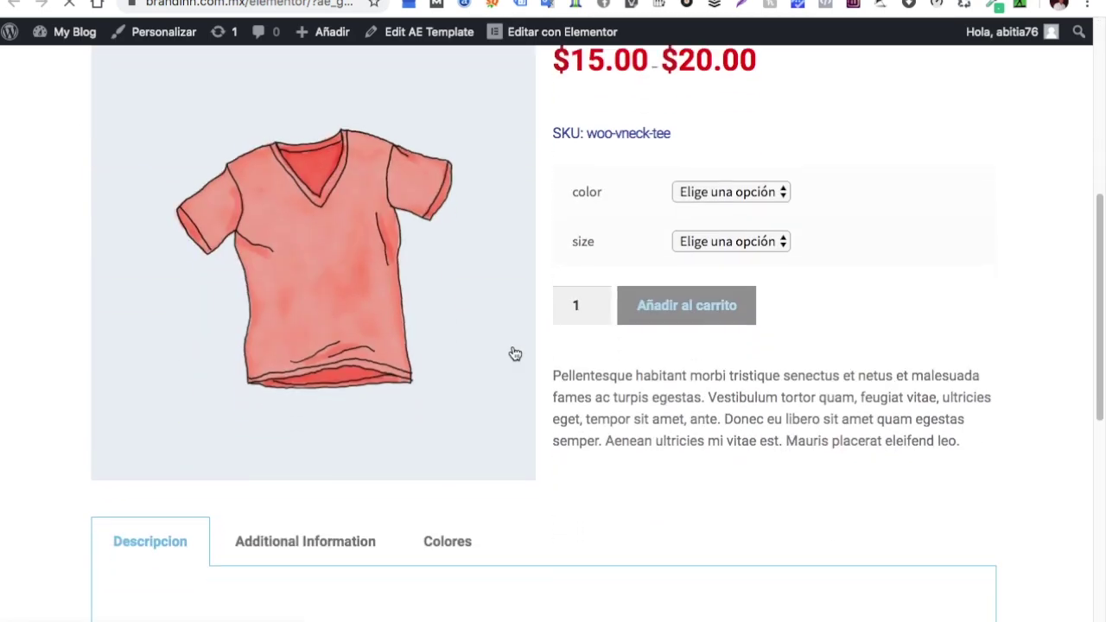
scroll(515, 355, down, 5)
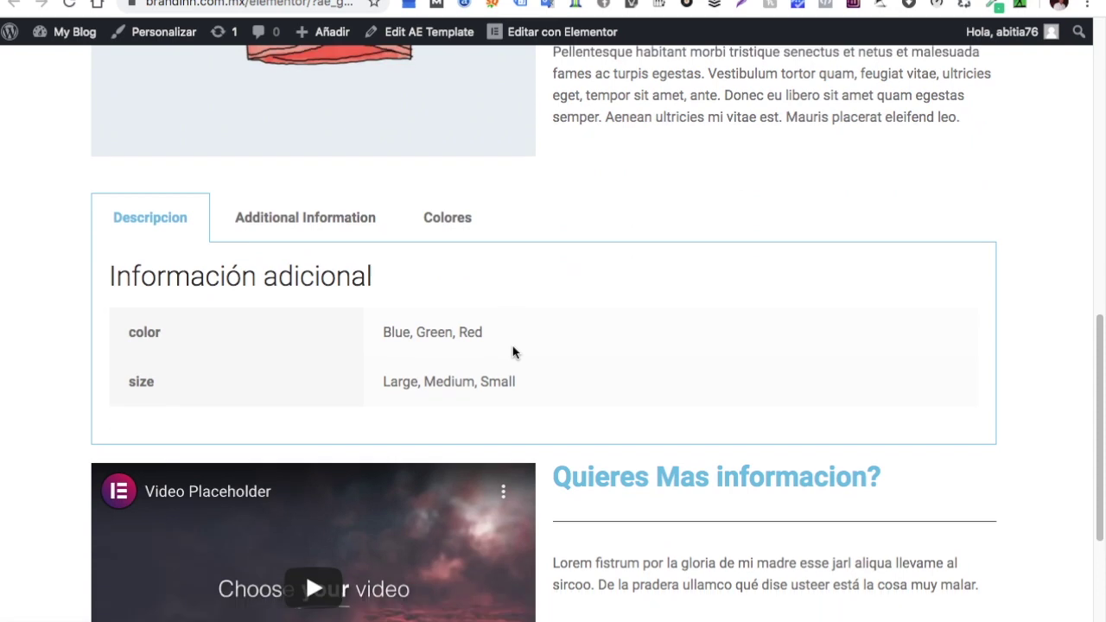
scroll(513, 352, down, 2)
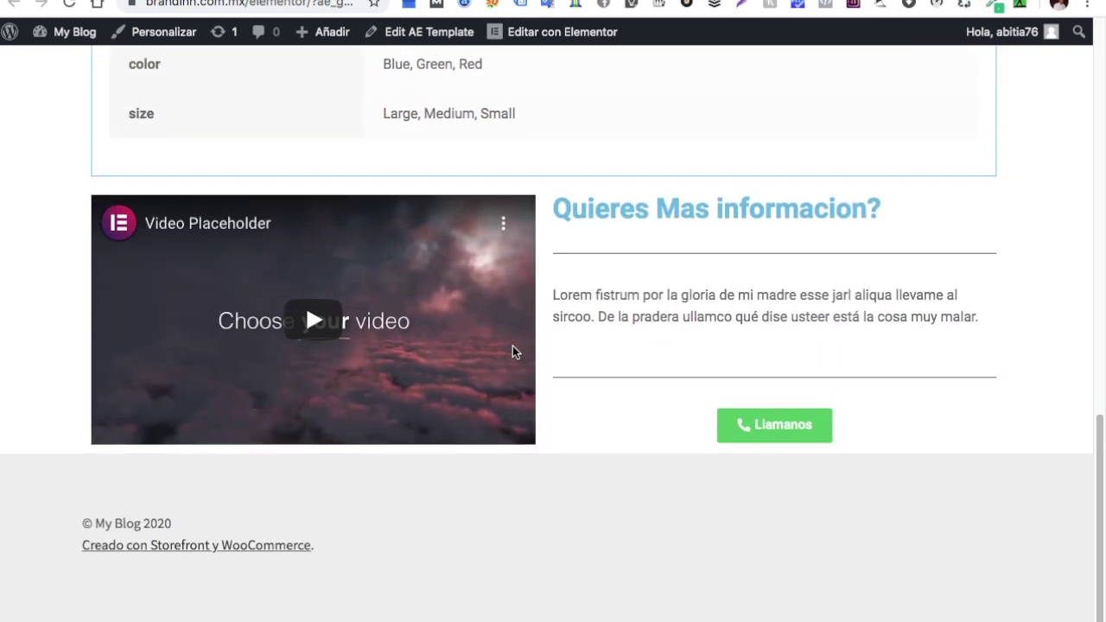
scroll(512, 349, up, 3)
scroll(512, 346, up, 6)
scroll(513, 345, down, 8)
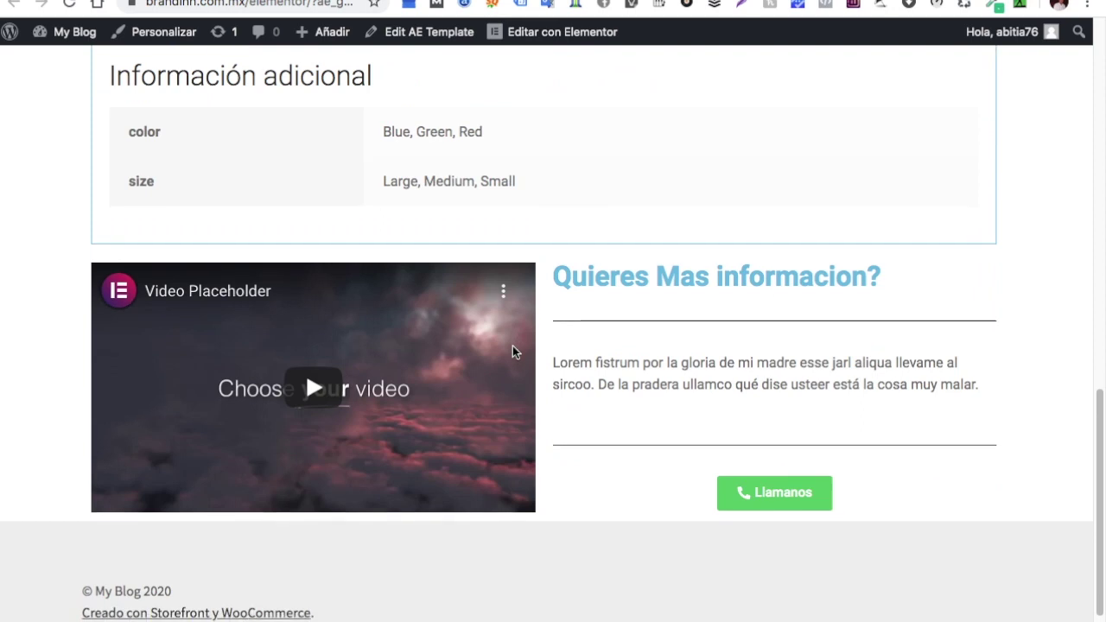
scroll(513, 346, up, 3)
scroll(513, 345, down, 1)
scroll(512, 346, up, 8)
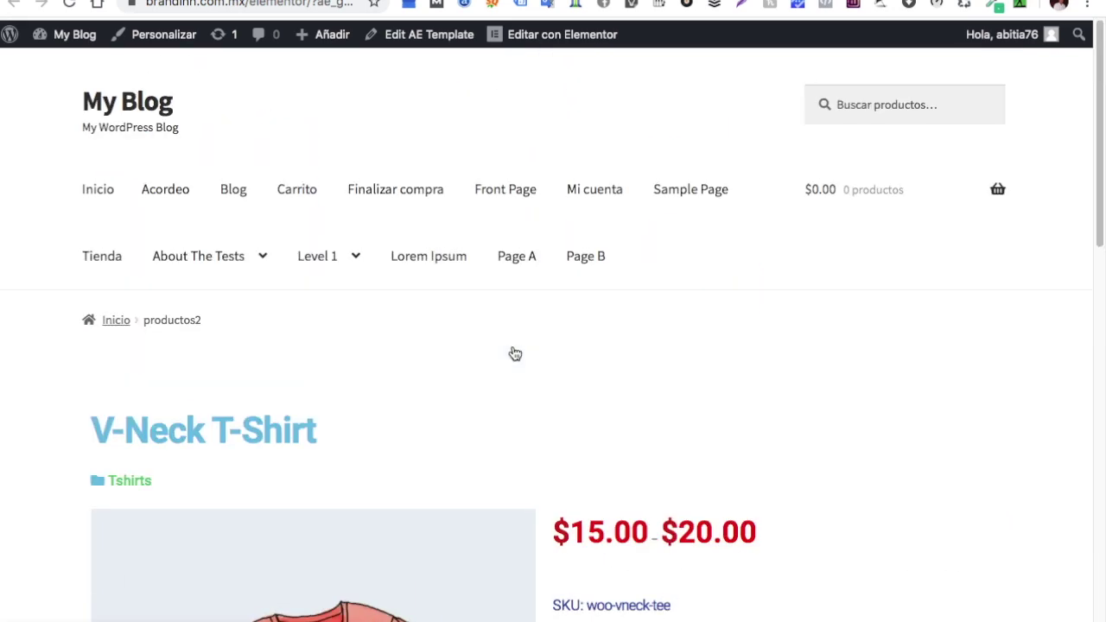
scroll(515, 354, down, 3)
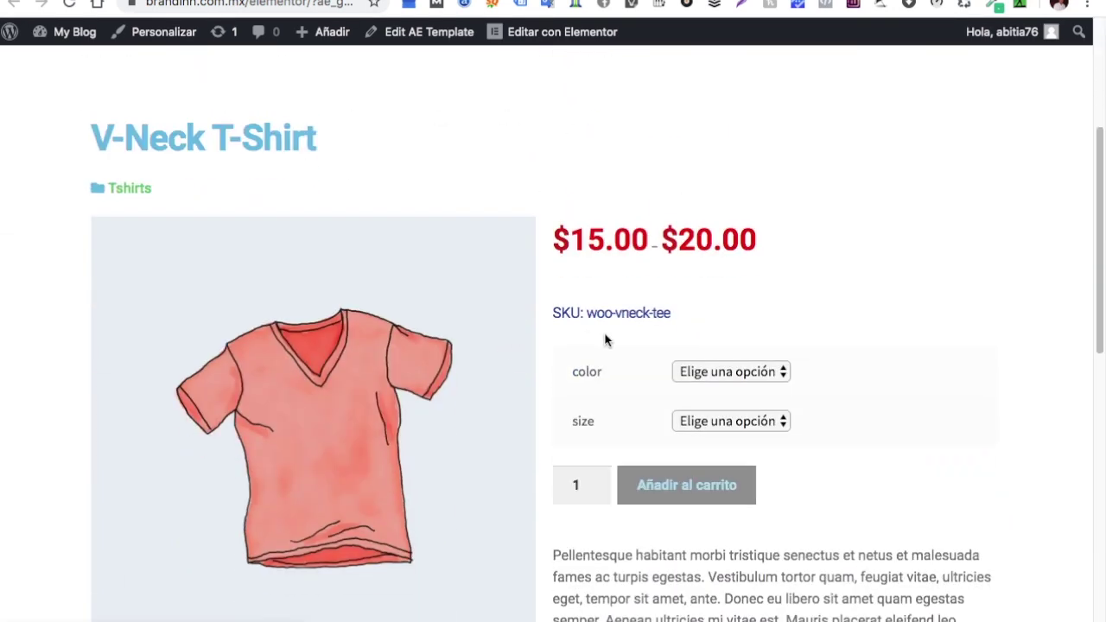
Compare with the default V-Neck T-Shirt product page, then return to the Elementor editor
key(ctrl+Tab)
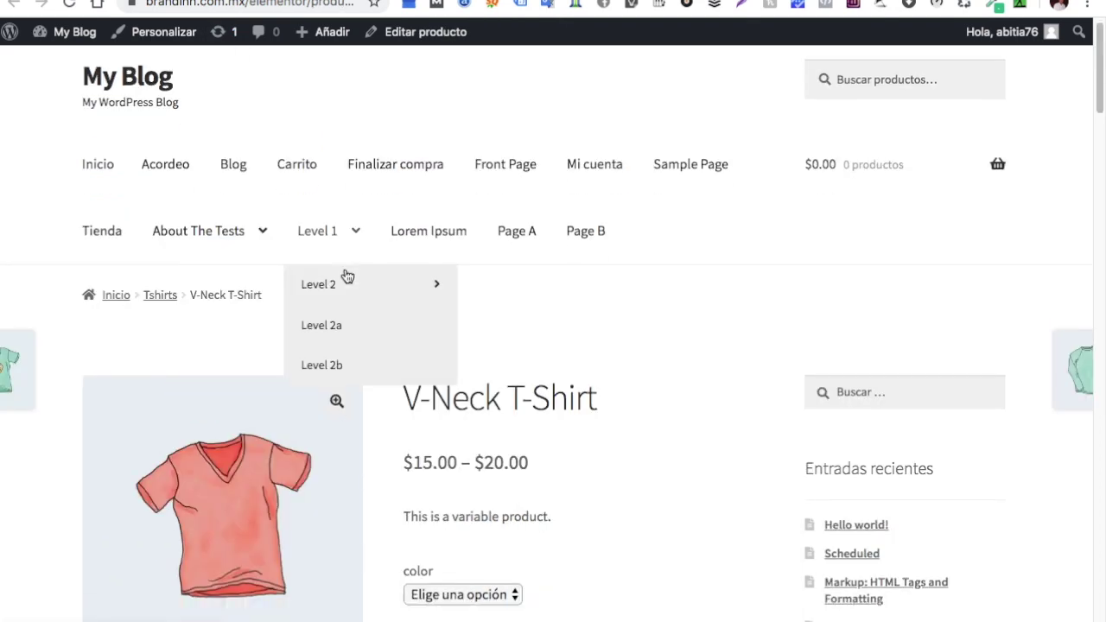
scroll(346, 276, down, 4)
scroll(346, 275, up, 3)
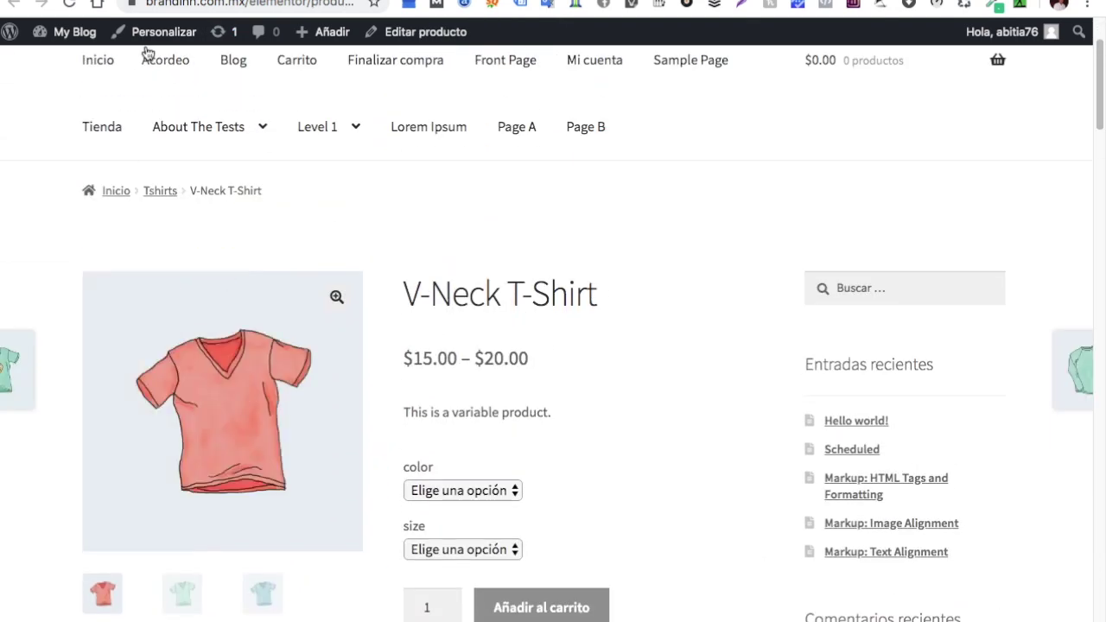
key(ctrl+Tab)
scroll(396, 371, down, 2)
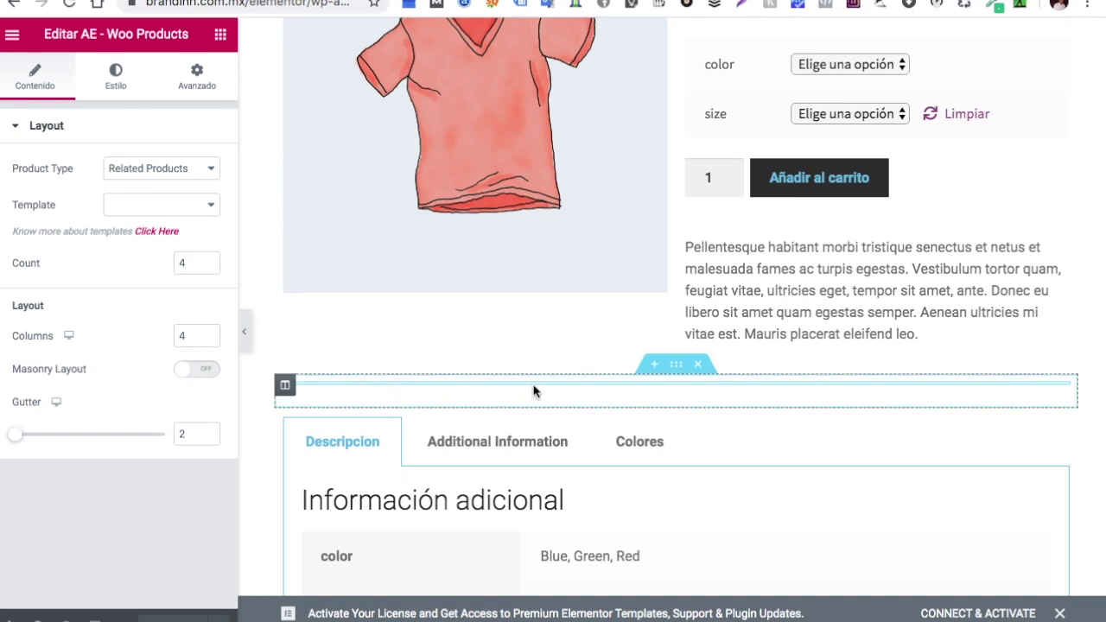
click(213, 170)
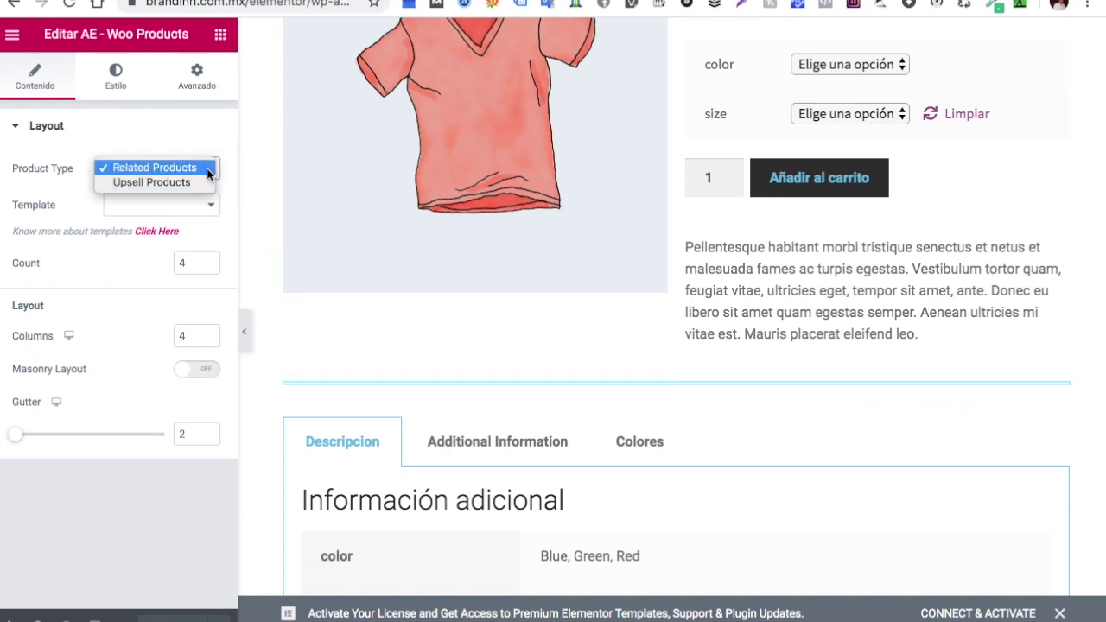
click(185, 167)
click(213, 215)
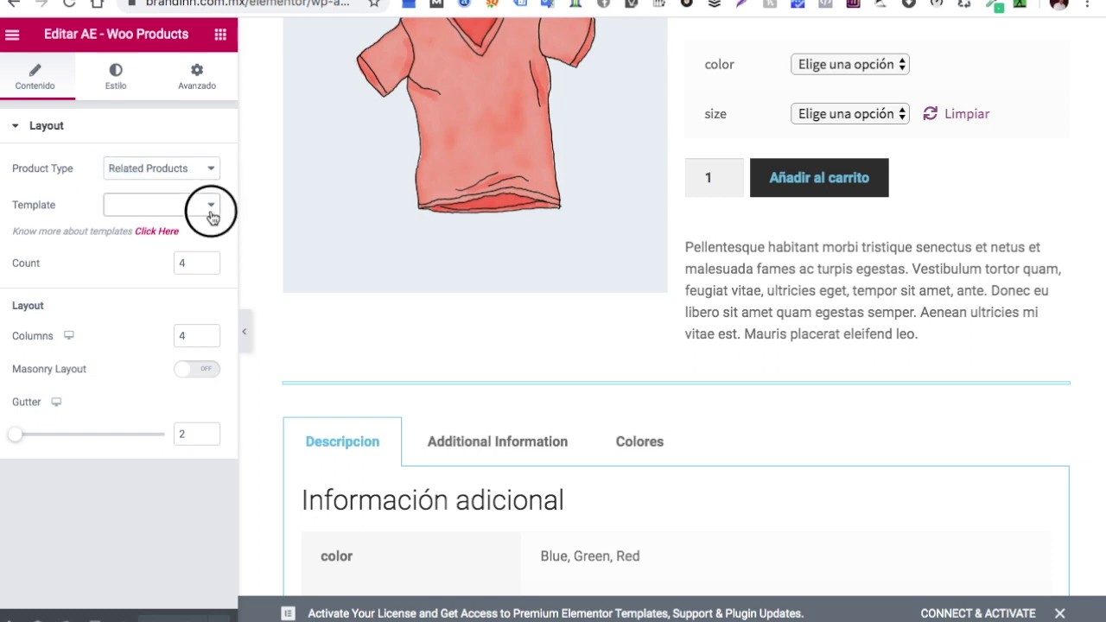
click(212, 212)
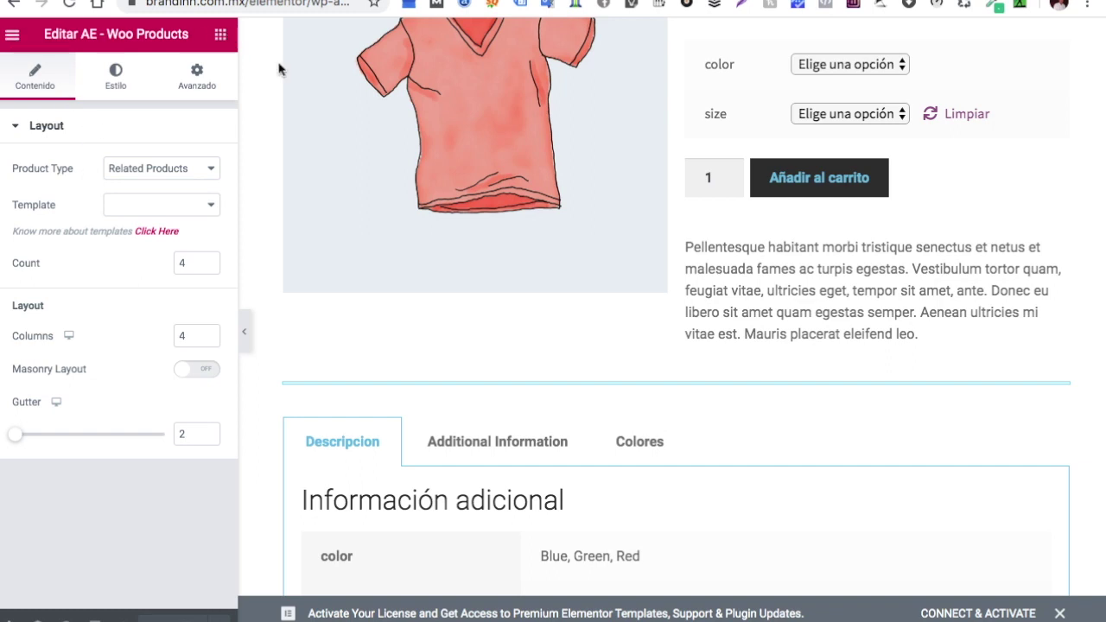
scroll(479, 269, up, 3)
scroll(480, 271, down, 1)
scroll(480, 271, down, 8)
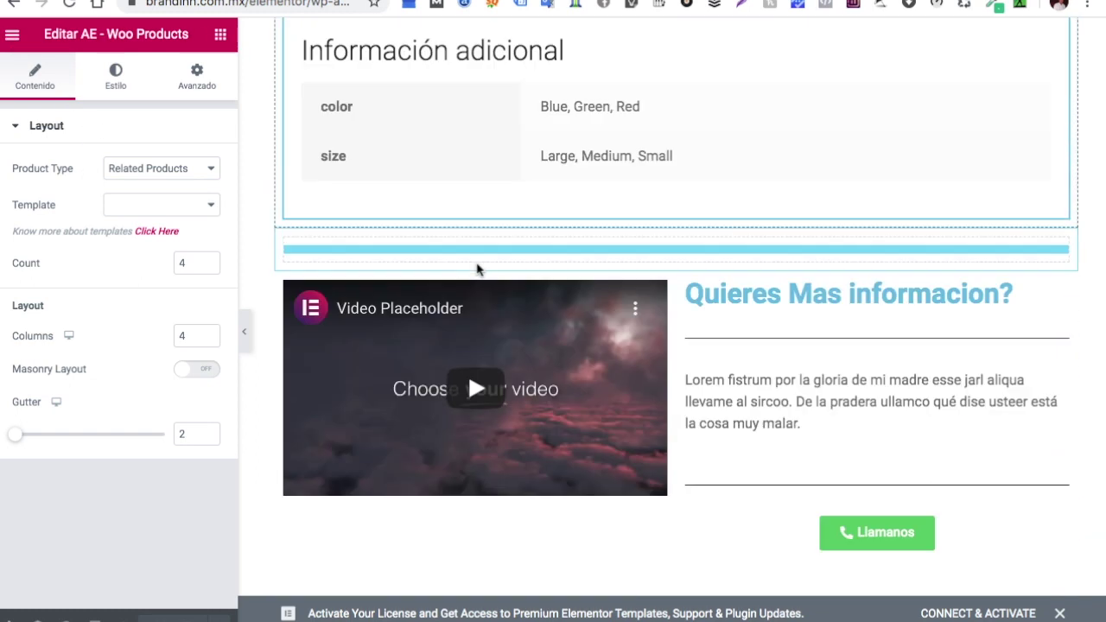
scroll(471, 261, up, 10)
scroll(477, 271, down, 1)
scroll(477, 270, down, 10)
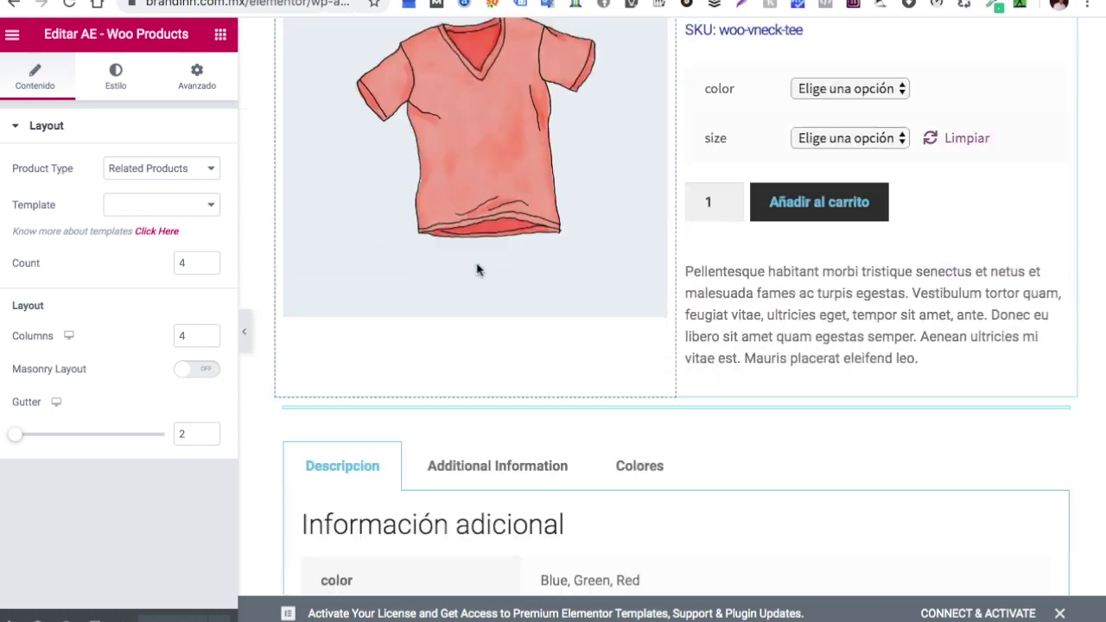
scroll(478, 269, down, 3)
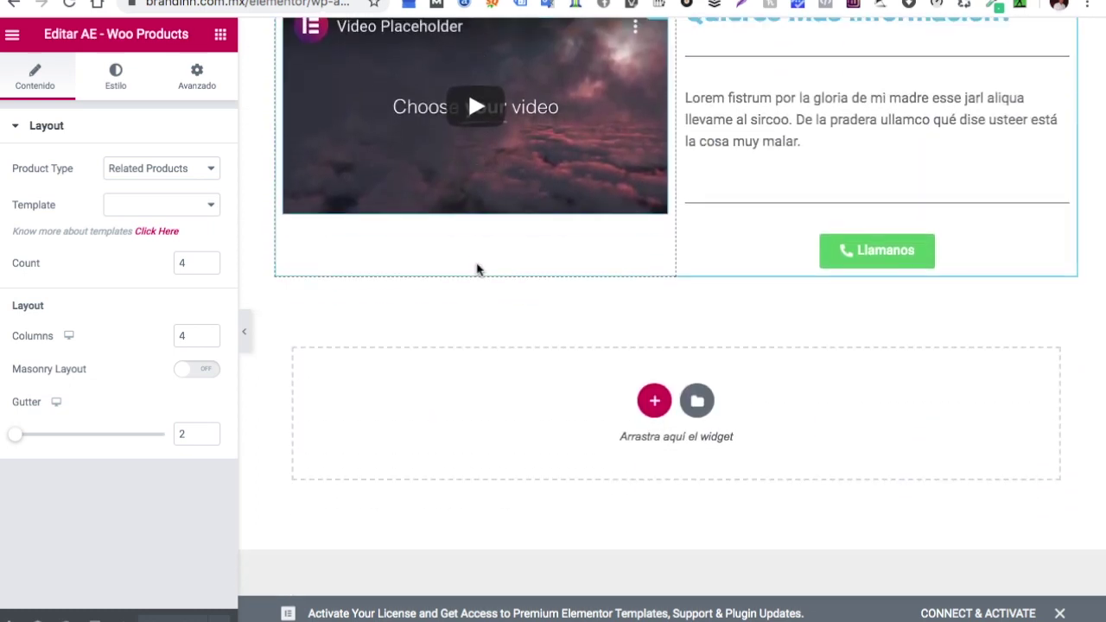
scroll(477, 270, down, 2)
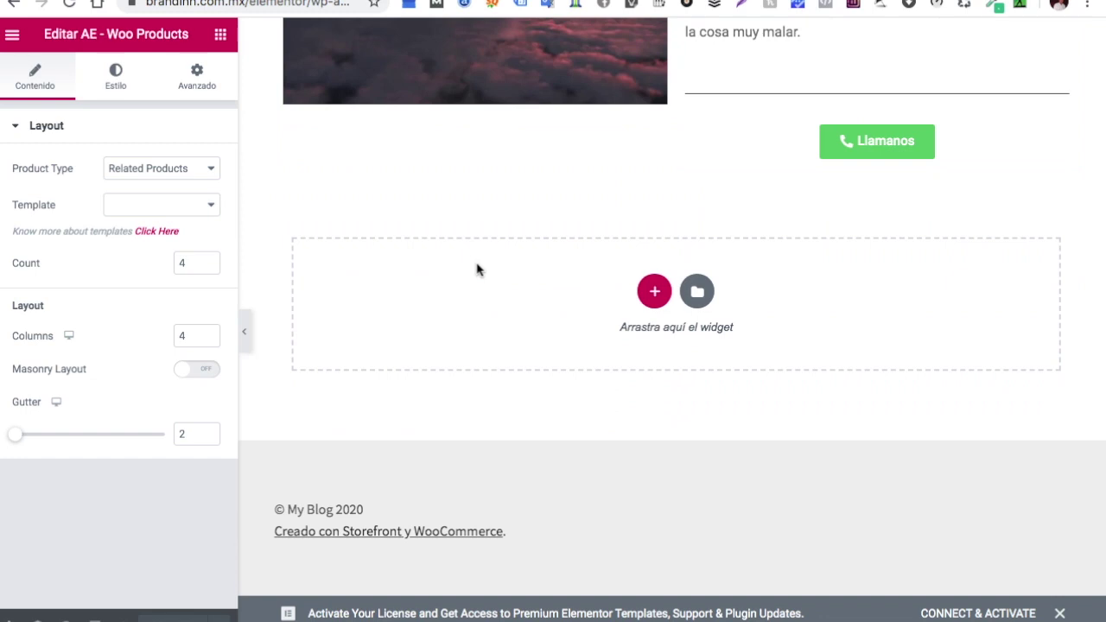
scroll(477, 270, up, 15)
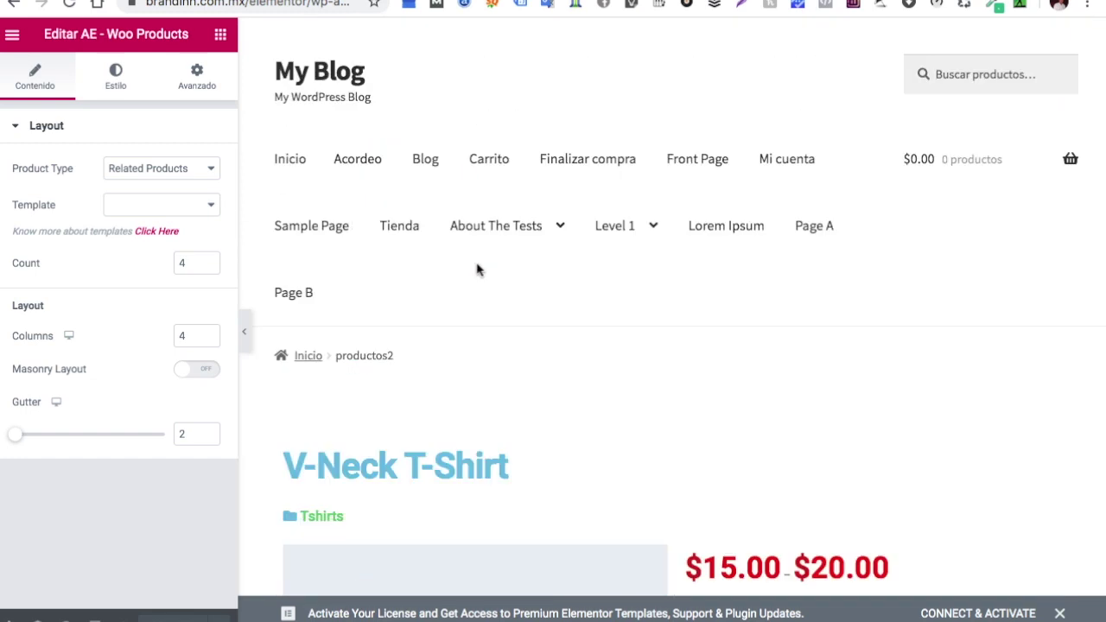
scroll(477, 270, down, 2)
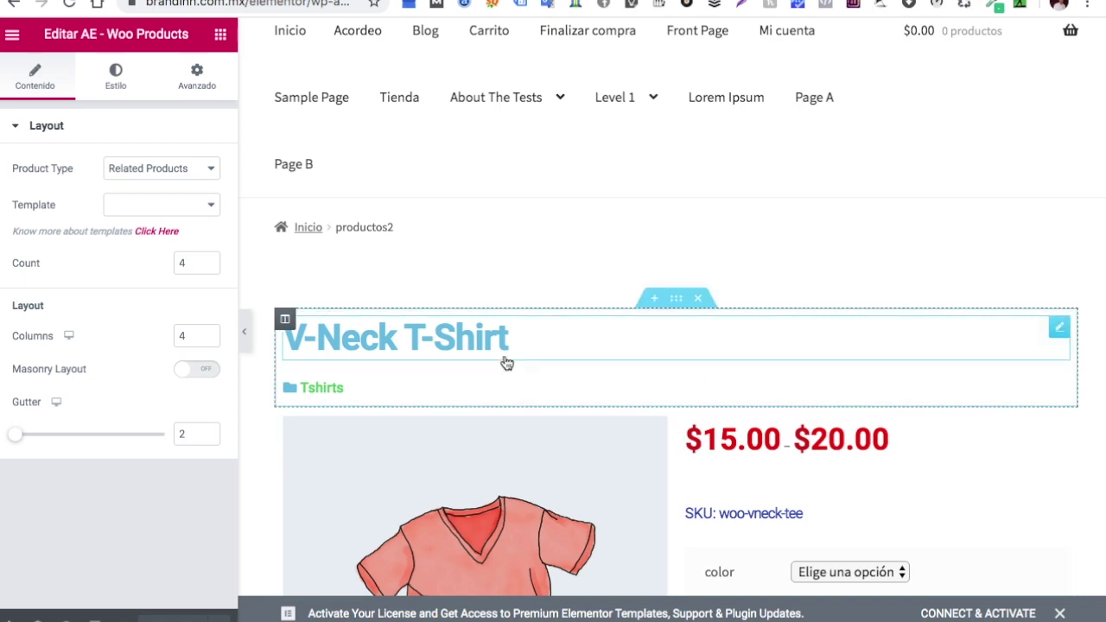
Exit Elementor via the main menu's 'Salir al escritorio' to the productos2 Edit AE Template page
click(12, 39)
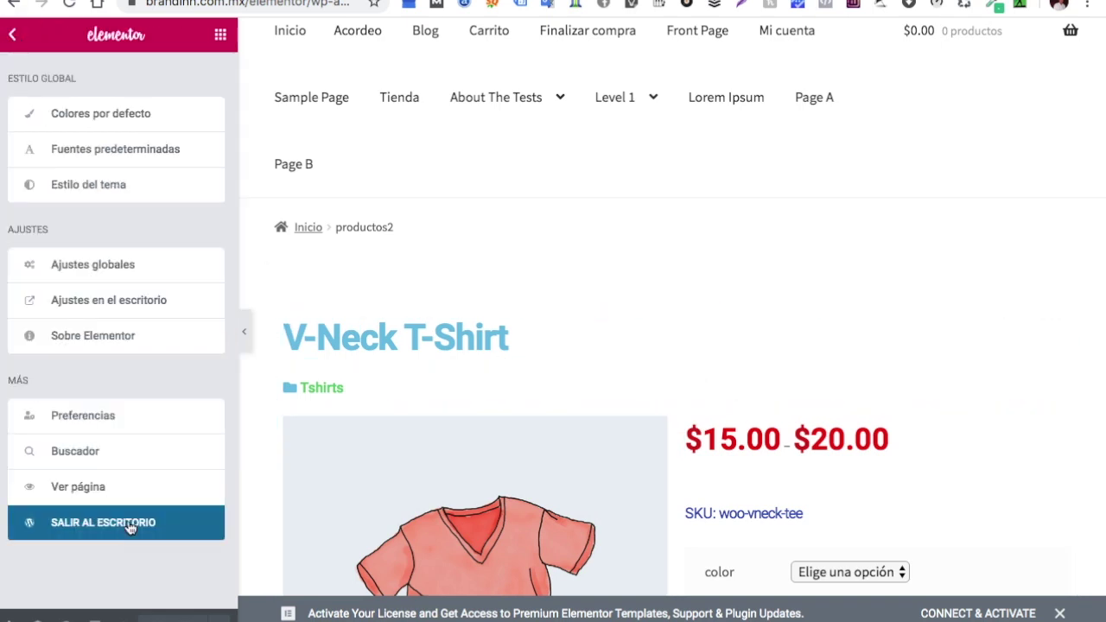
click(12, 45)
click(13, 41)
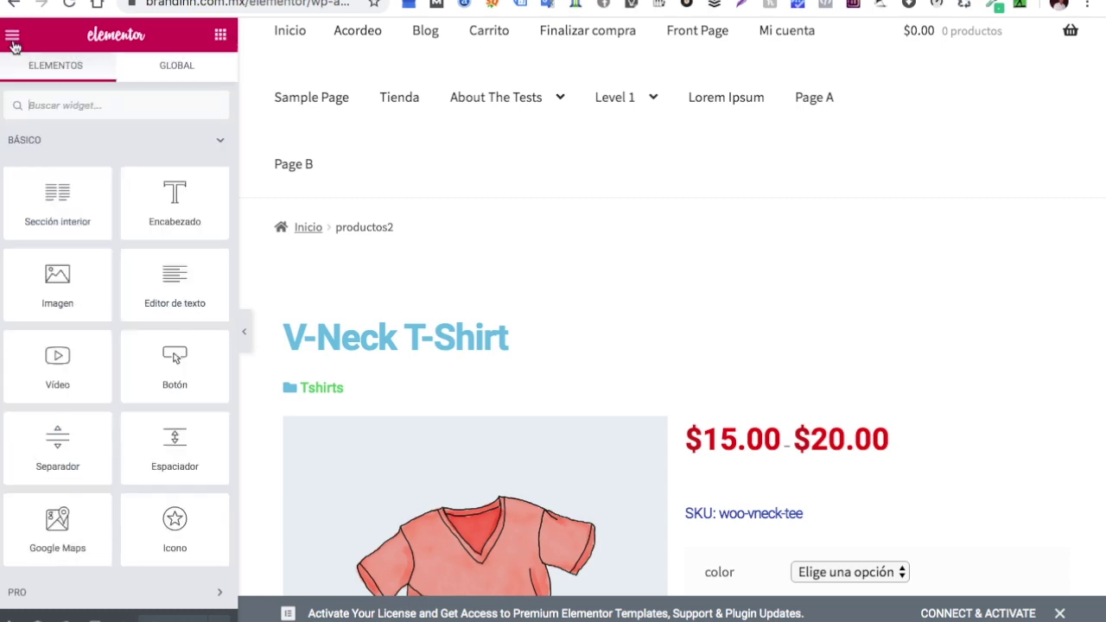
click(12, 8)
click(13, 37)
click(87, 523)
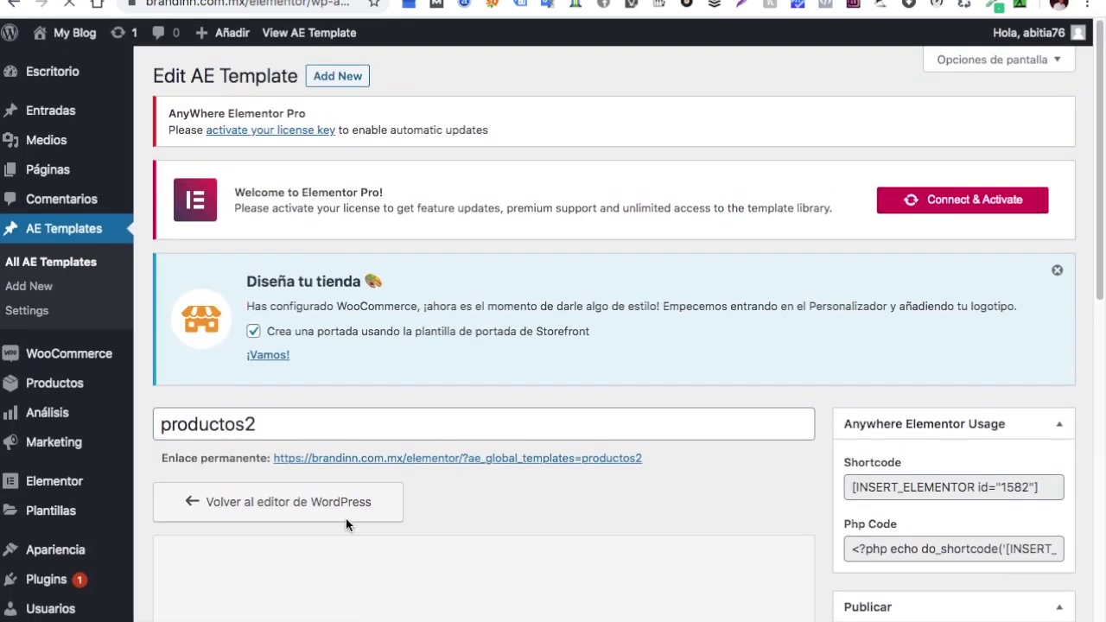
Create a new AE template and set its Render Mode to Post Template
click(338, 76)
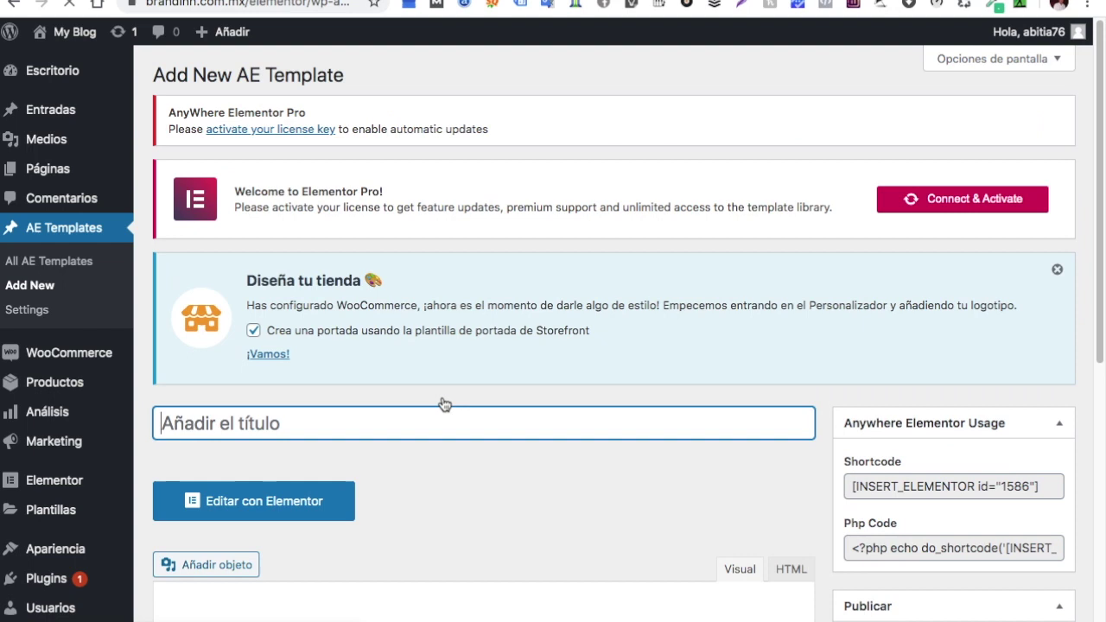
scroll(443, 421, down, 3)
scroll(443, 421, down, 5)
scroll(694, 465, up, 1)
scroll(716, 498, up, 1)
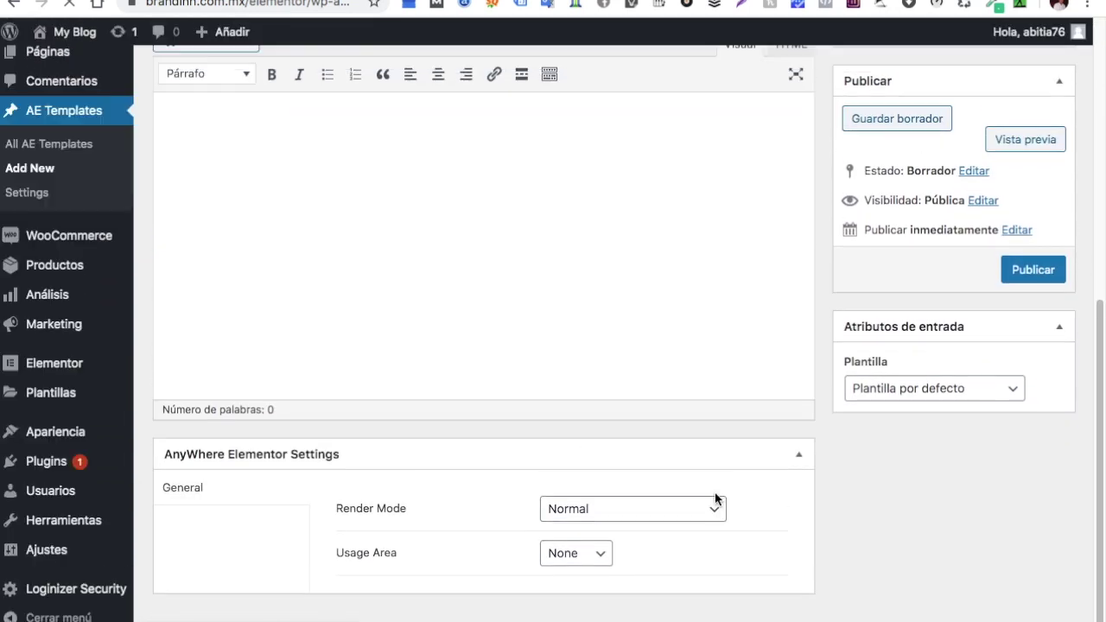
click(711, 511)
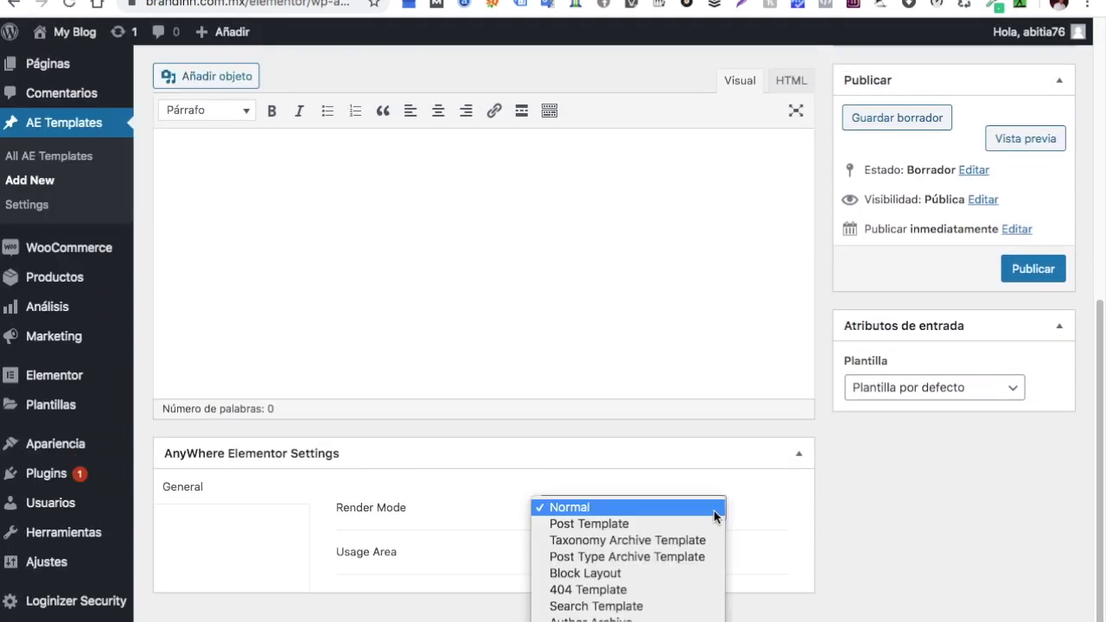
click(662, 522)
Keep Entradas as the new template's post type
click(620, 553)
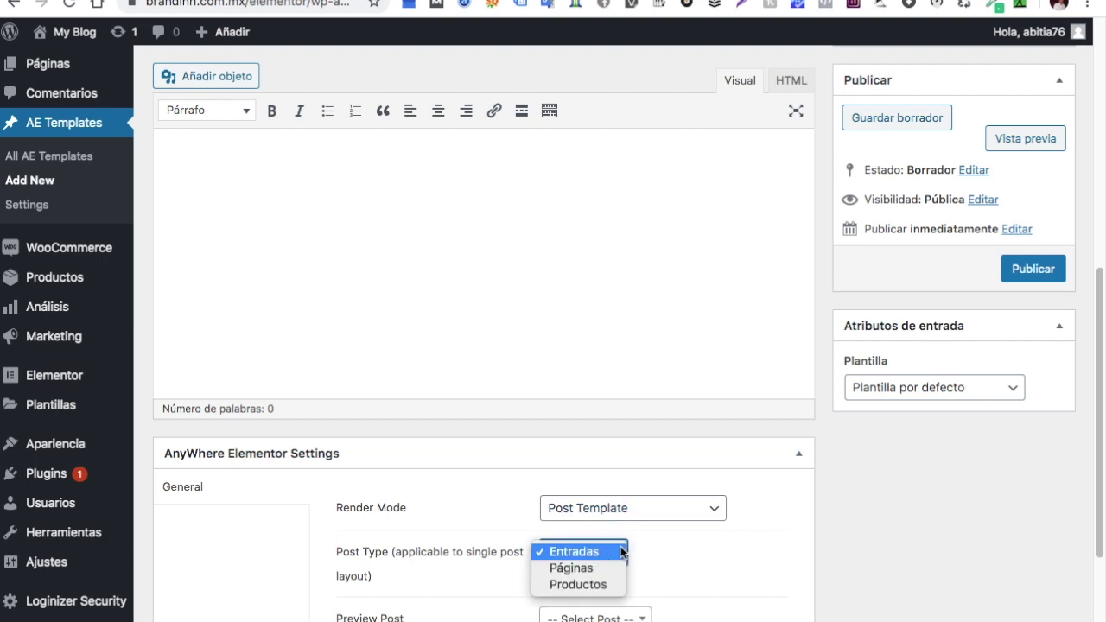
click(596, 555)
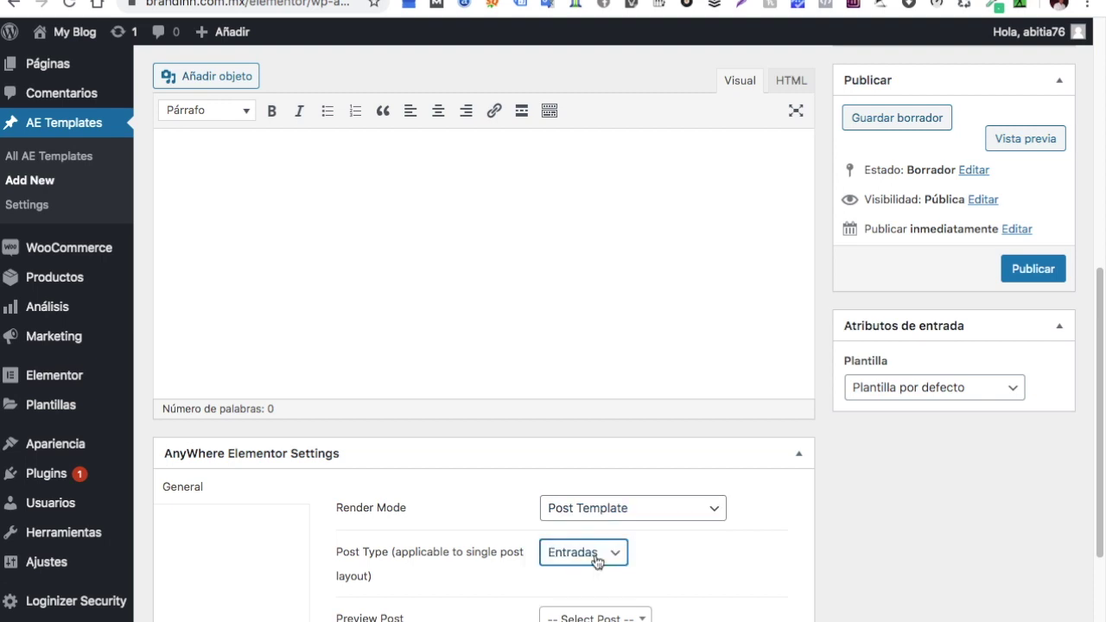
scroll(605, 389, up, 6)
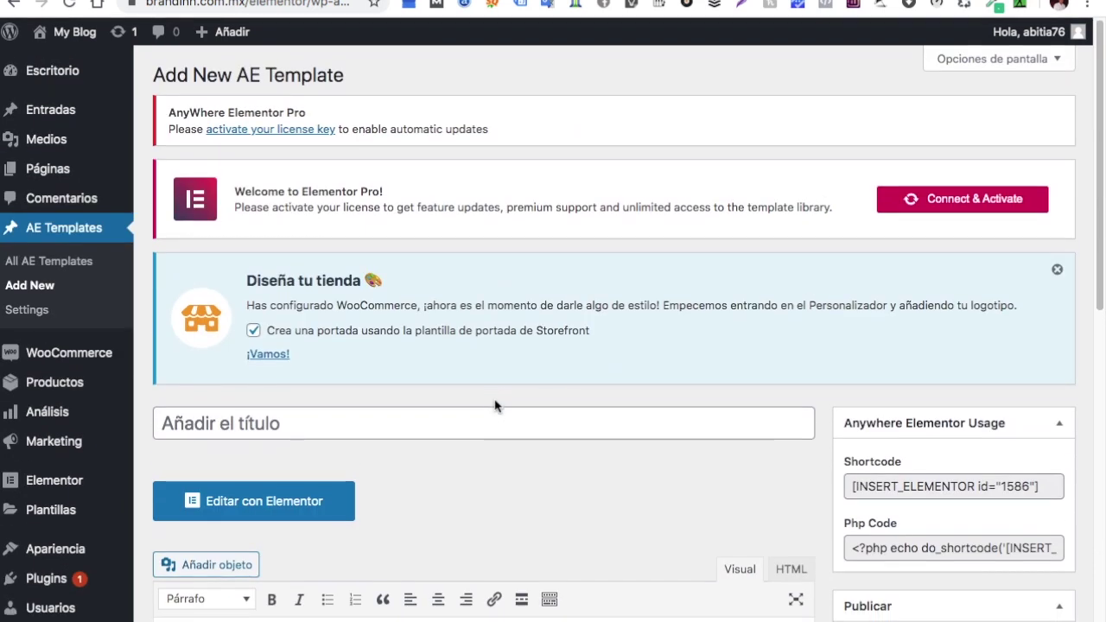
scroll(497, 463, down, 3)
scroll(498, 463, down, 3)
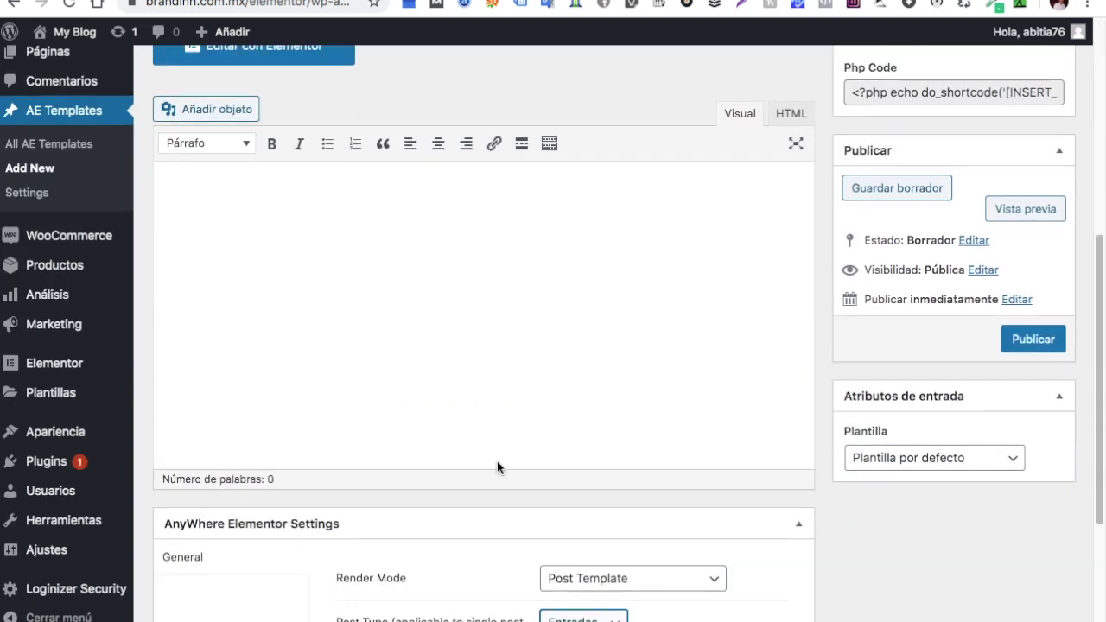
scroll(499, 466, down, 3)
click(619, 447)
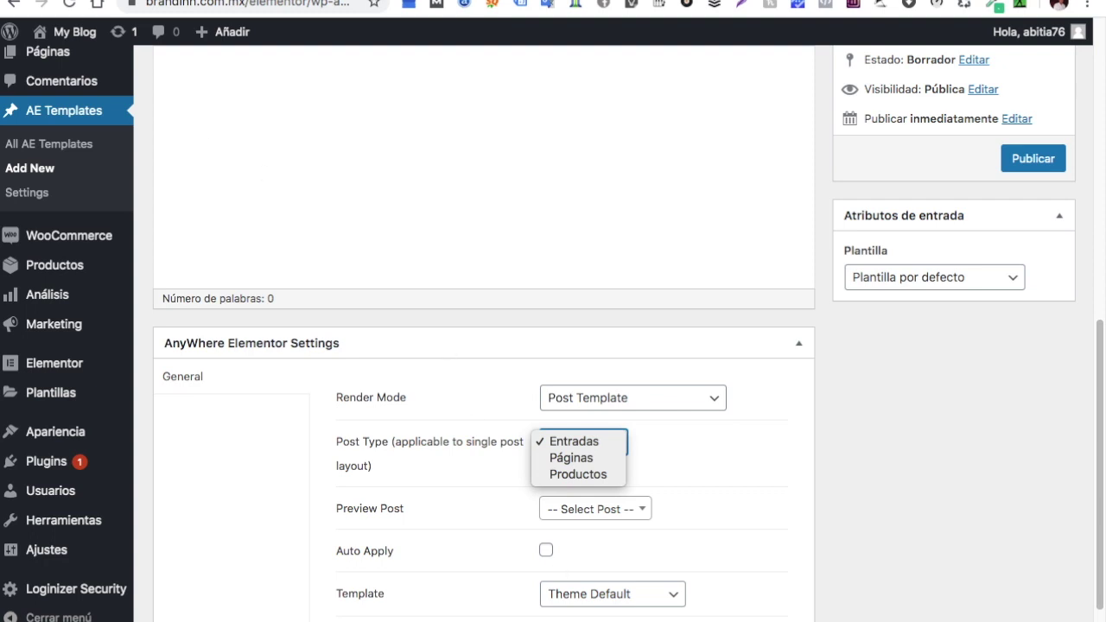
click(225, 129)
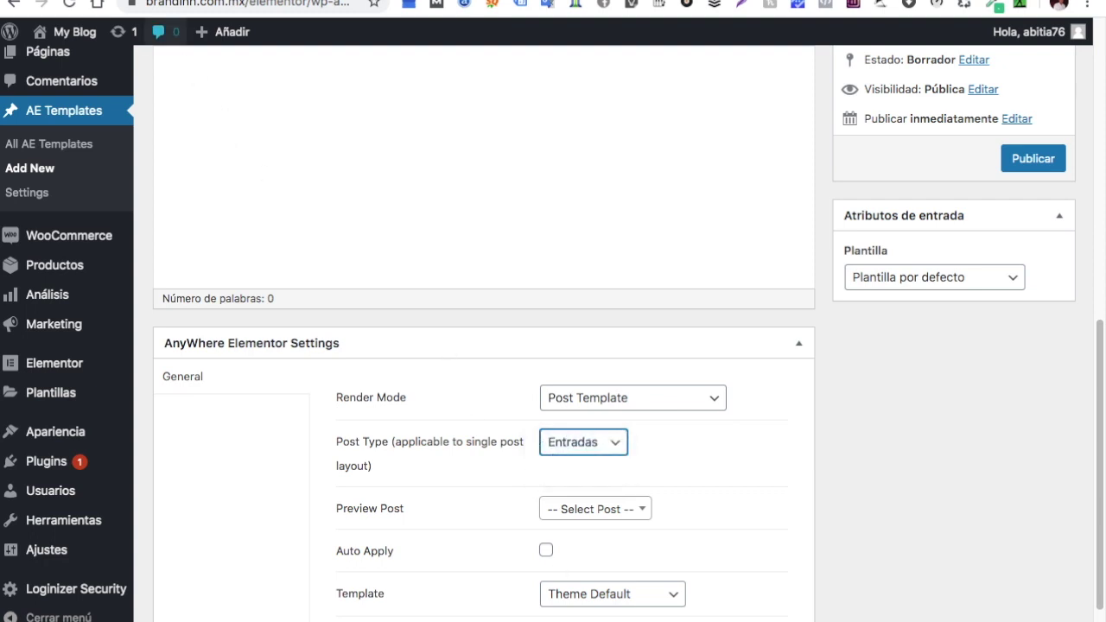